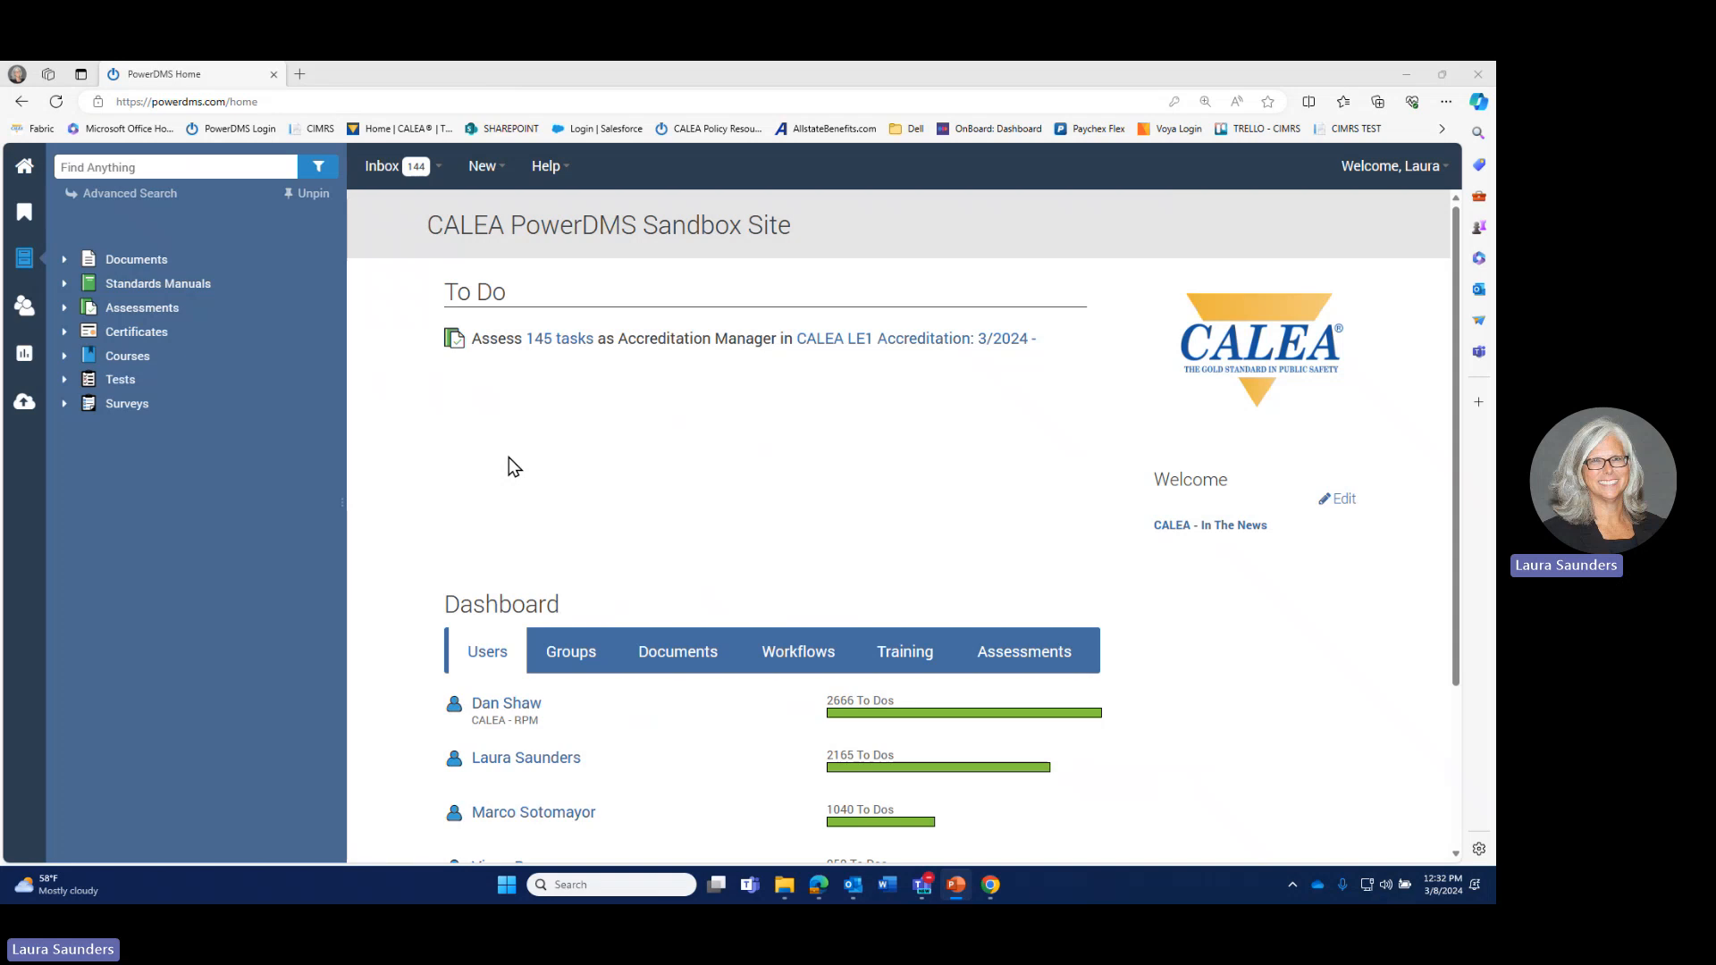
Step: Open the New dropdown from the top bar of the PowerDMS home page
{"action": "left_click", "coordinate": [483, 169]}
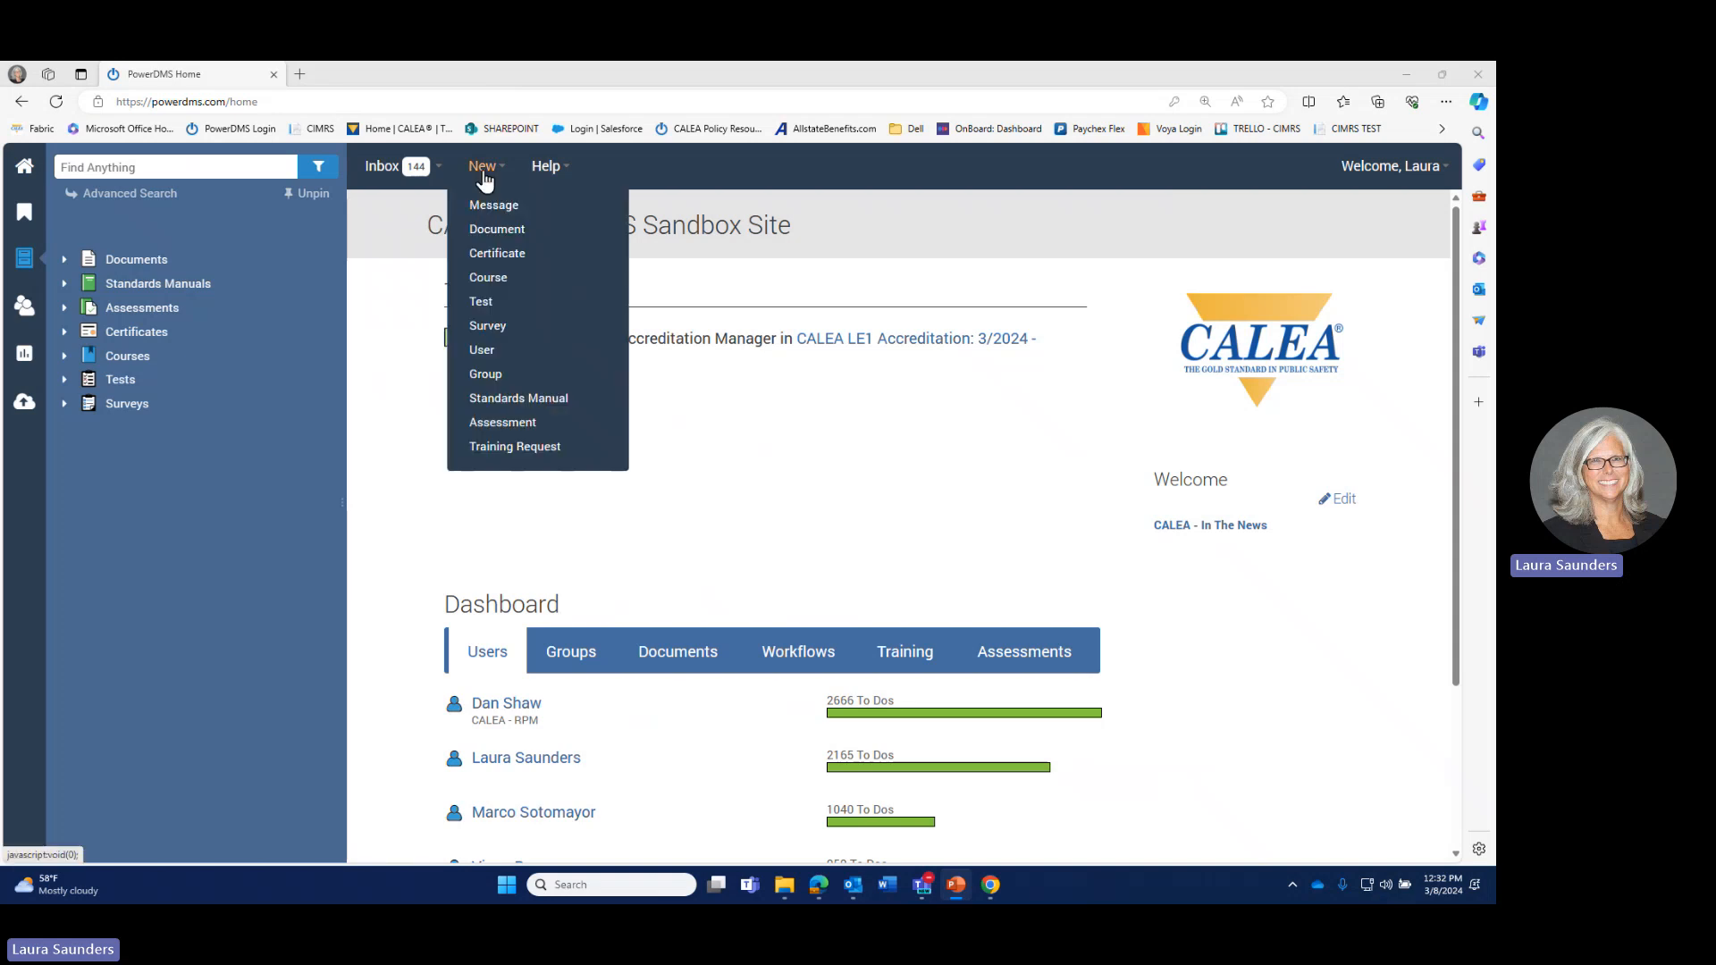
Step: Create a new group named CALEA CSM, then reopen the New menu
{"action": "left_click", "coordinate": [484, 374]}
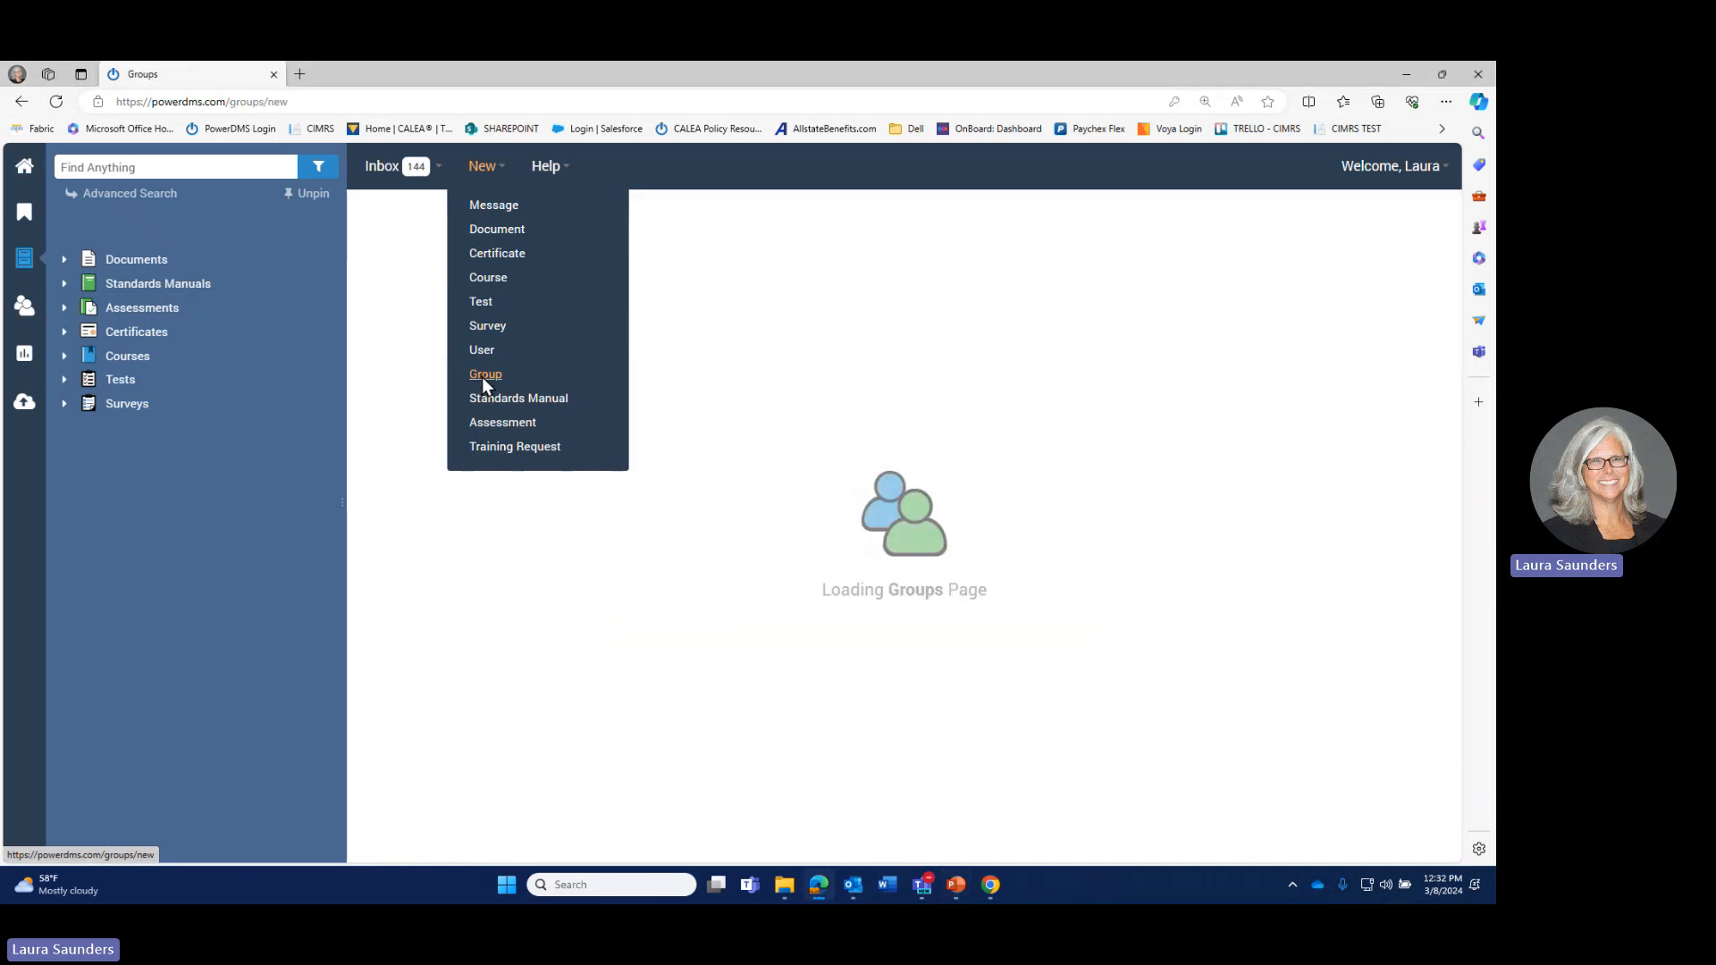
{"action": "left_click", "coordinate": [768, 331]}
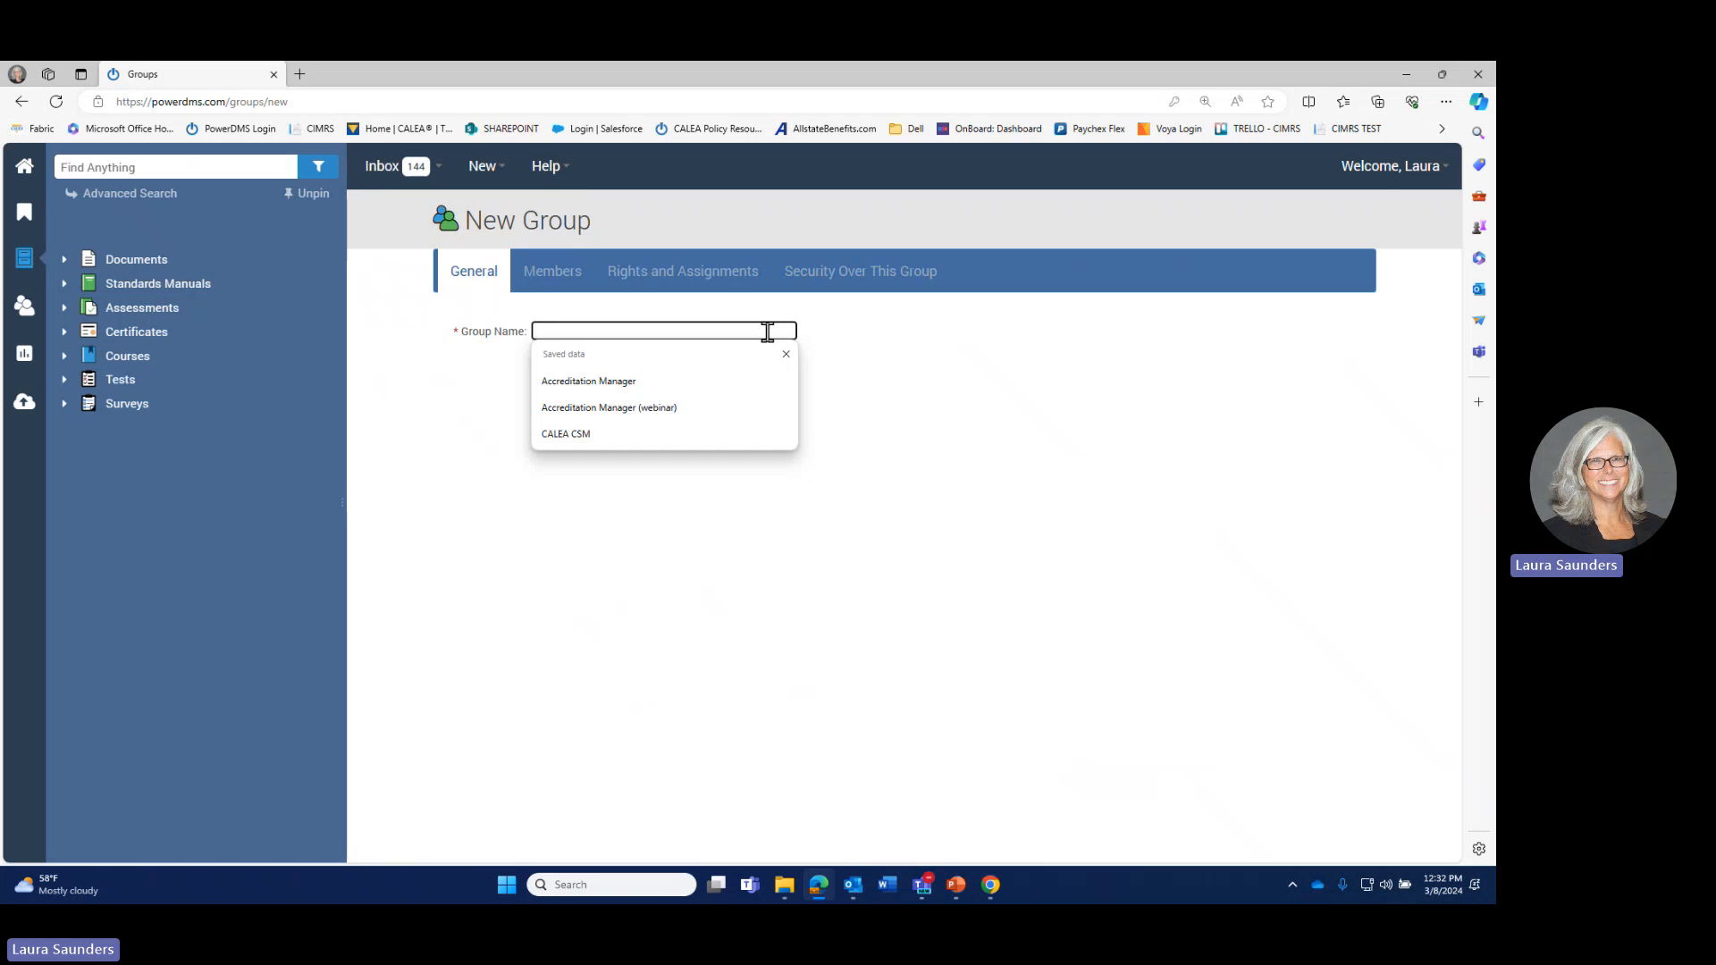
{"action": "type", "text": "CALEA CSM"}
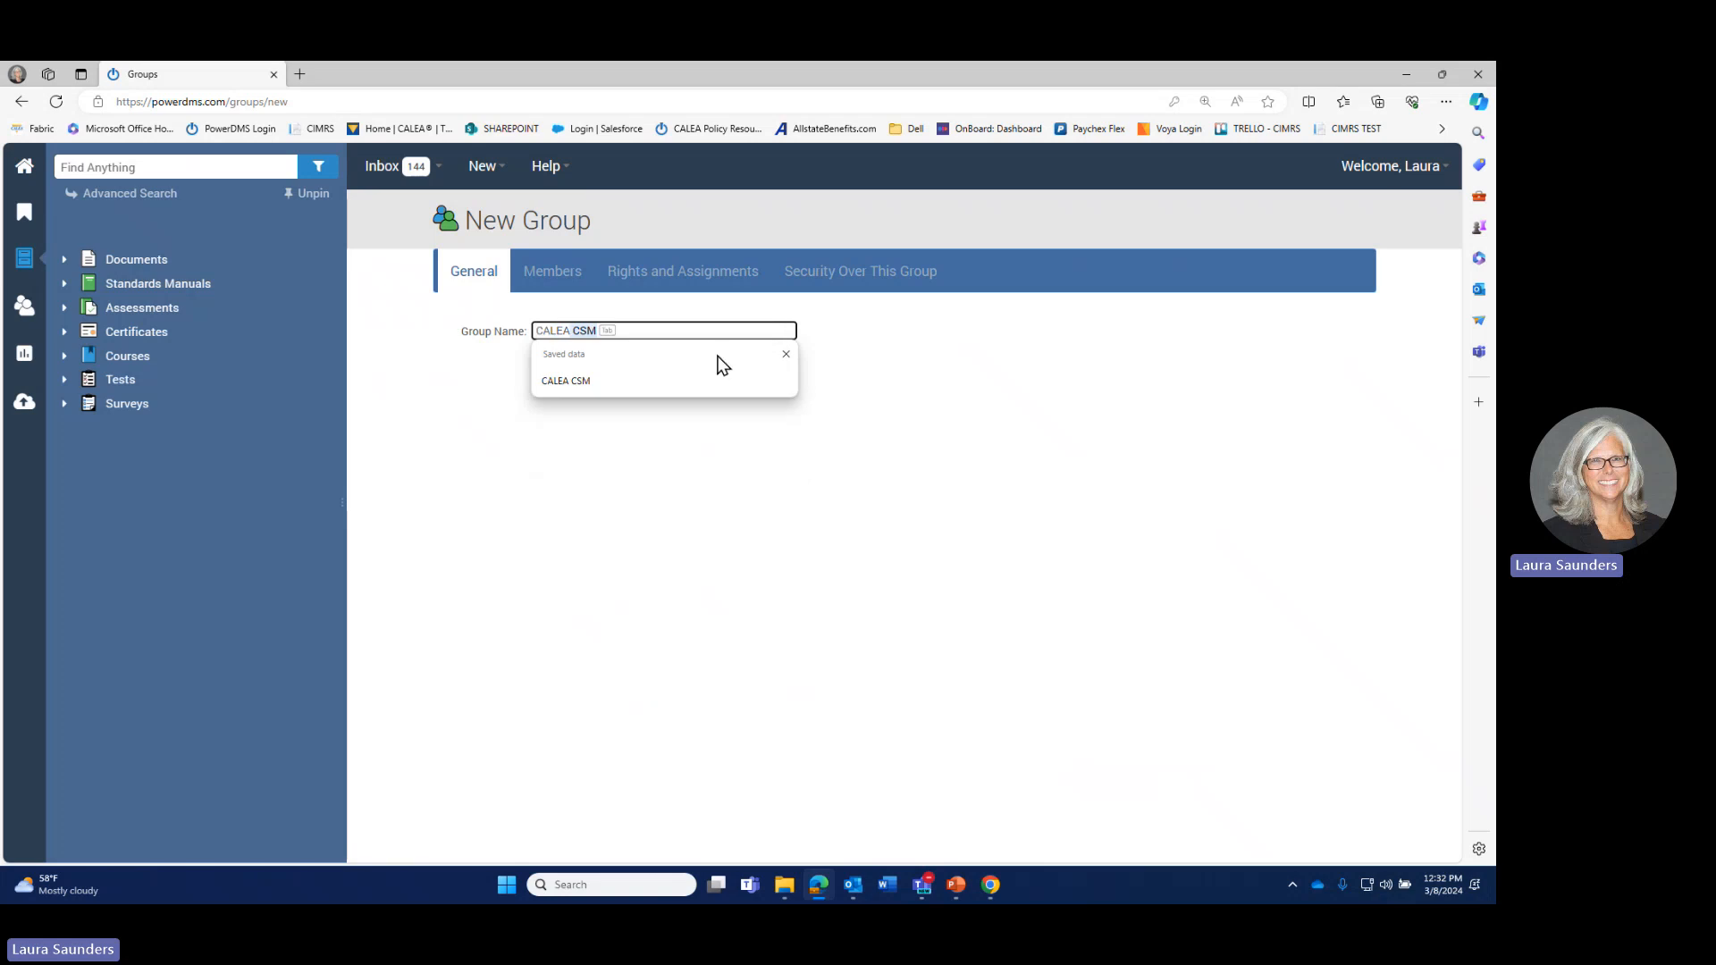
{"action": "left_click", "coordinate": [596, 380]}
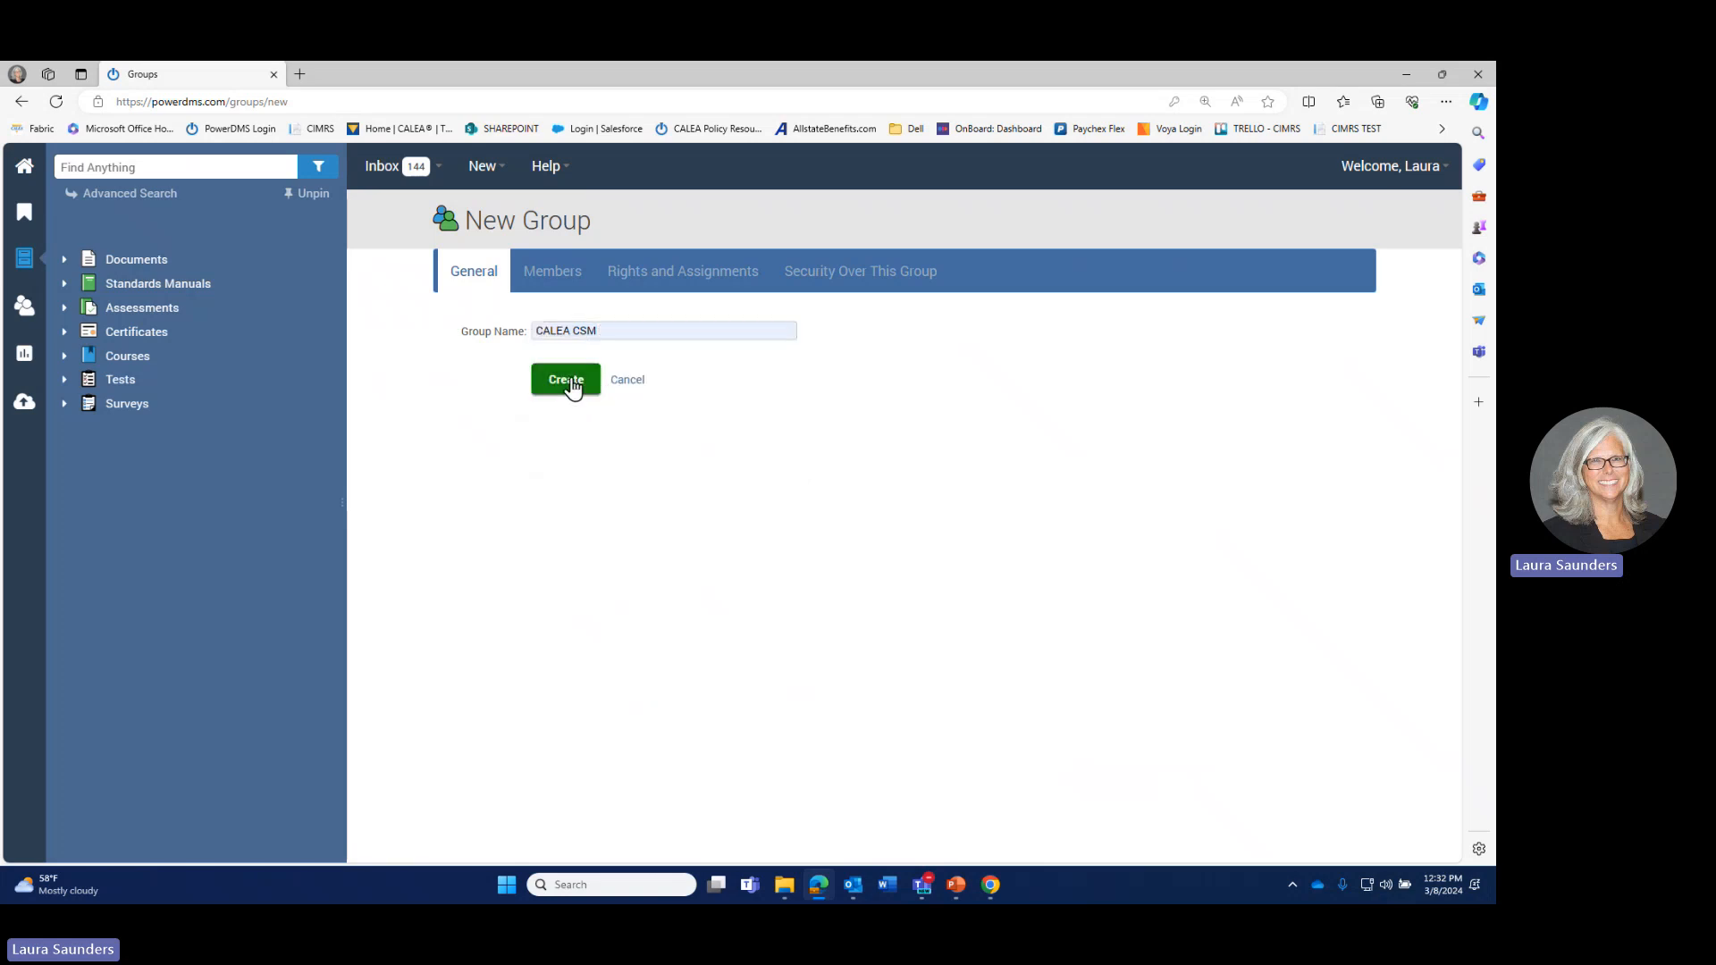
{"action": "left_click", "coordinate": [573, 387]}
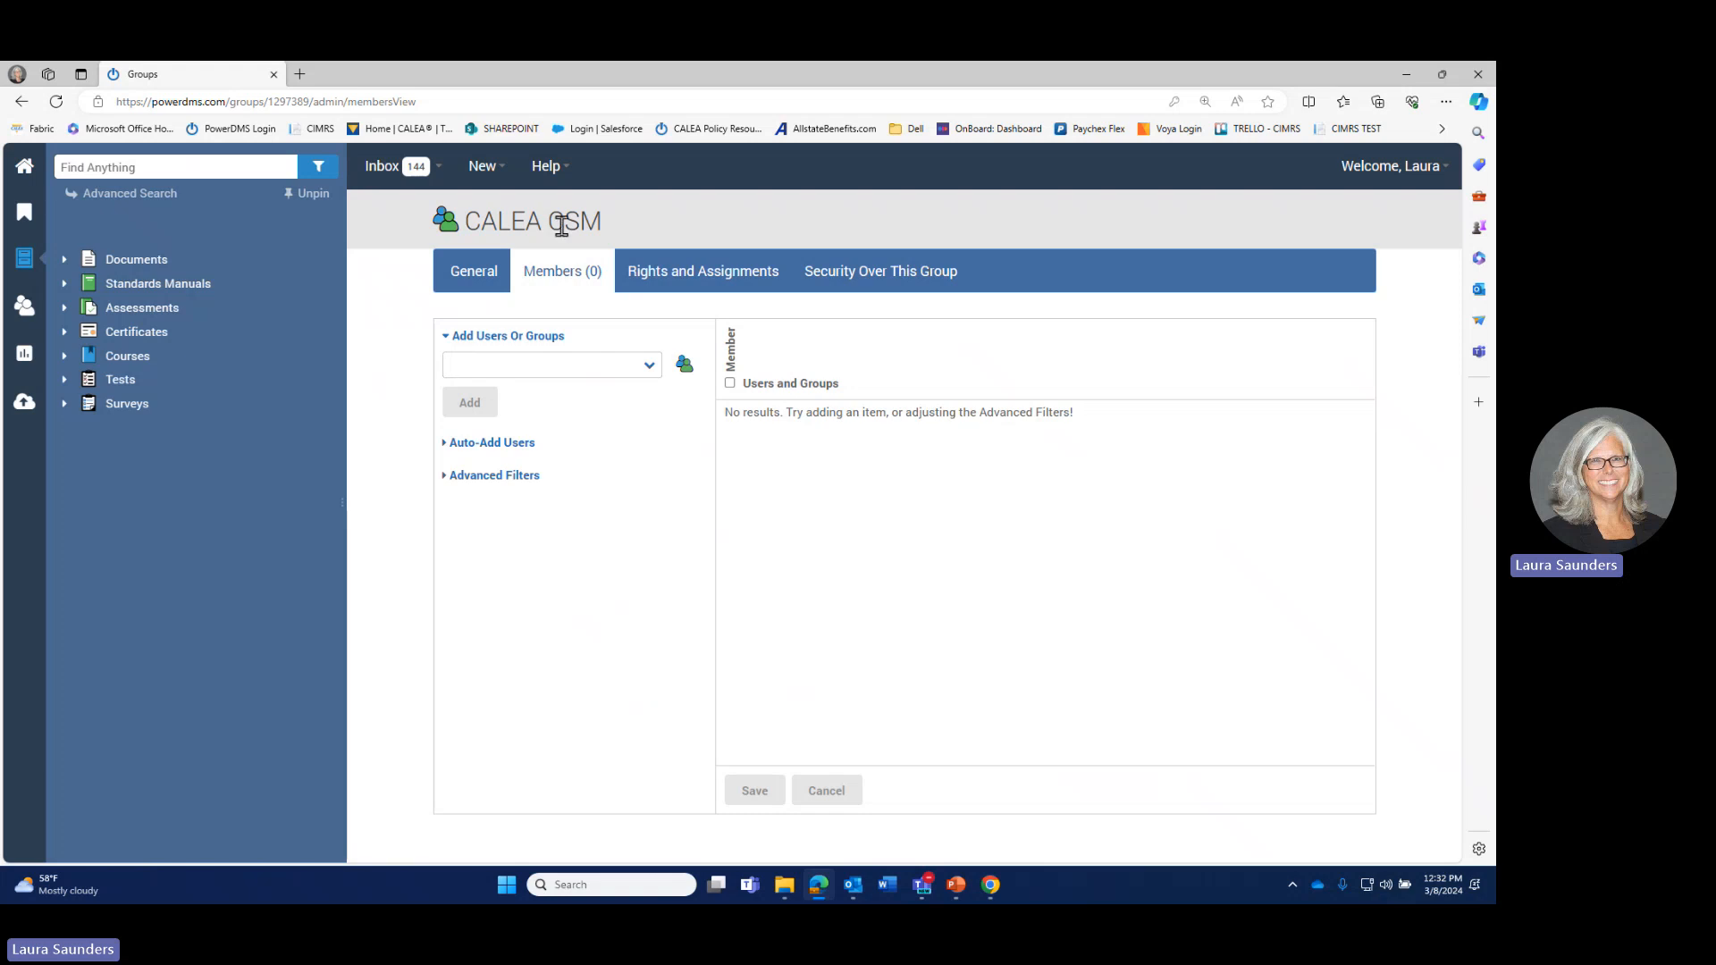
{"action": "left_click", "coordinate": [482, 169]}
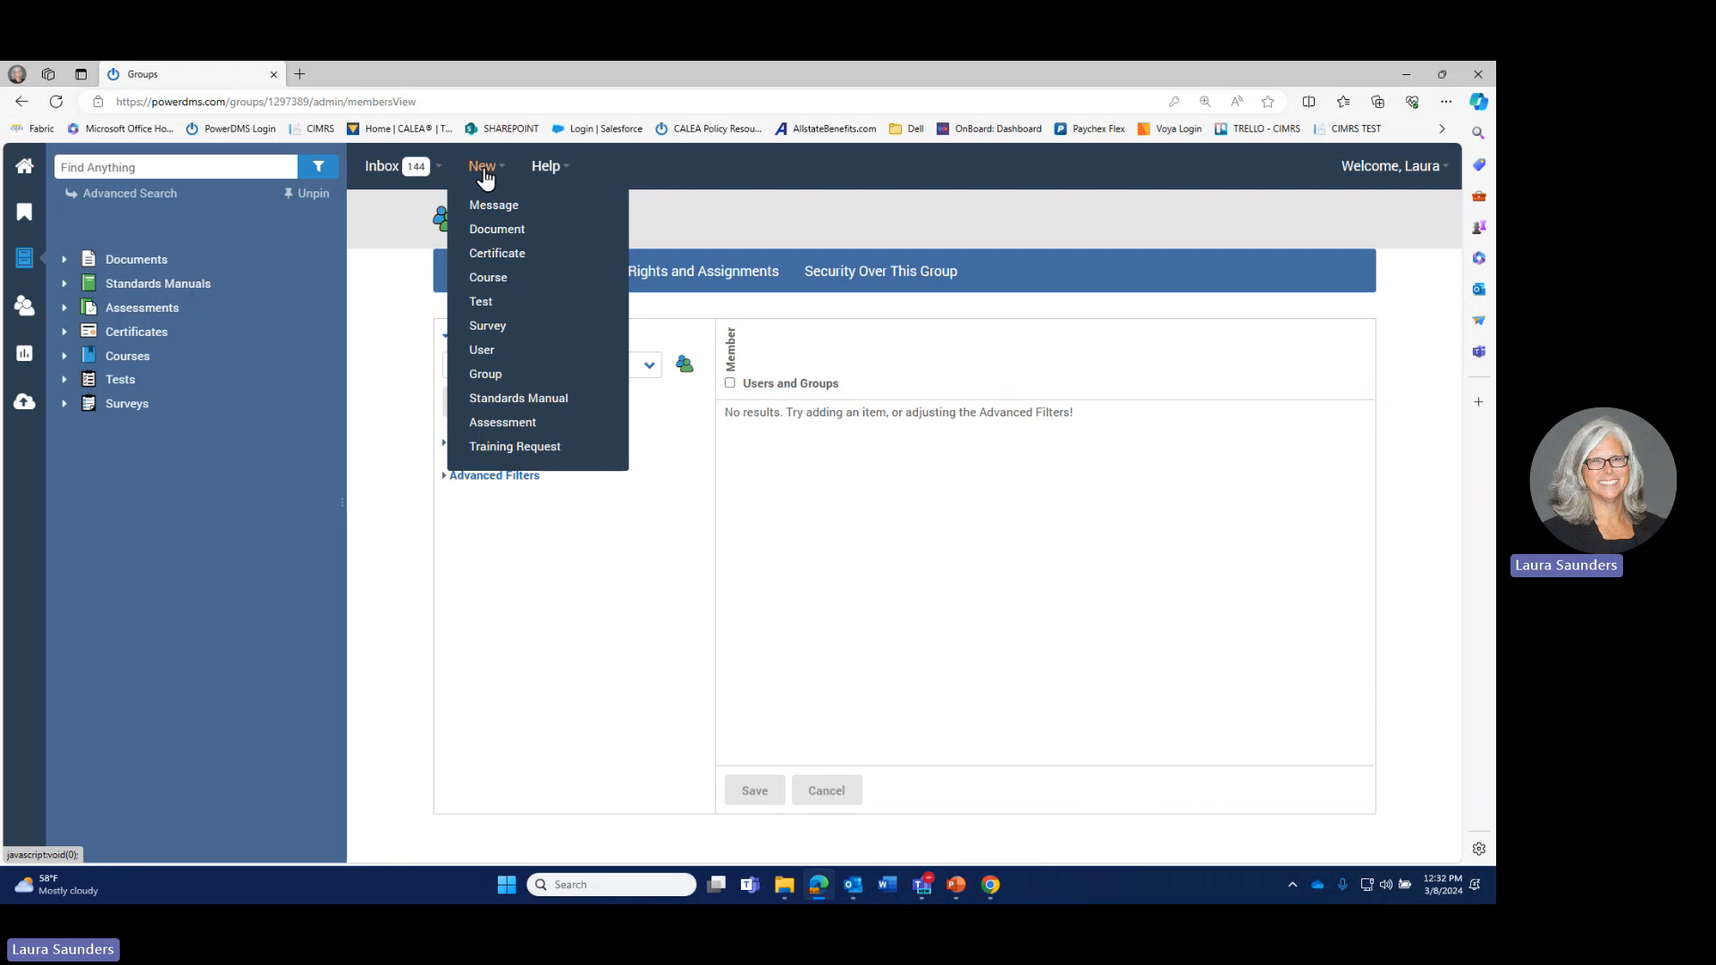
Step: Start a new user and autofill the name, e-mail and 5/25/24 end date from saved info
{"action": "left_click", "coordinate": [489, 354]}
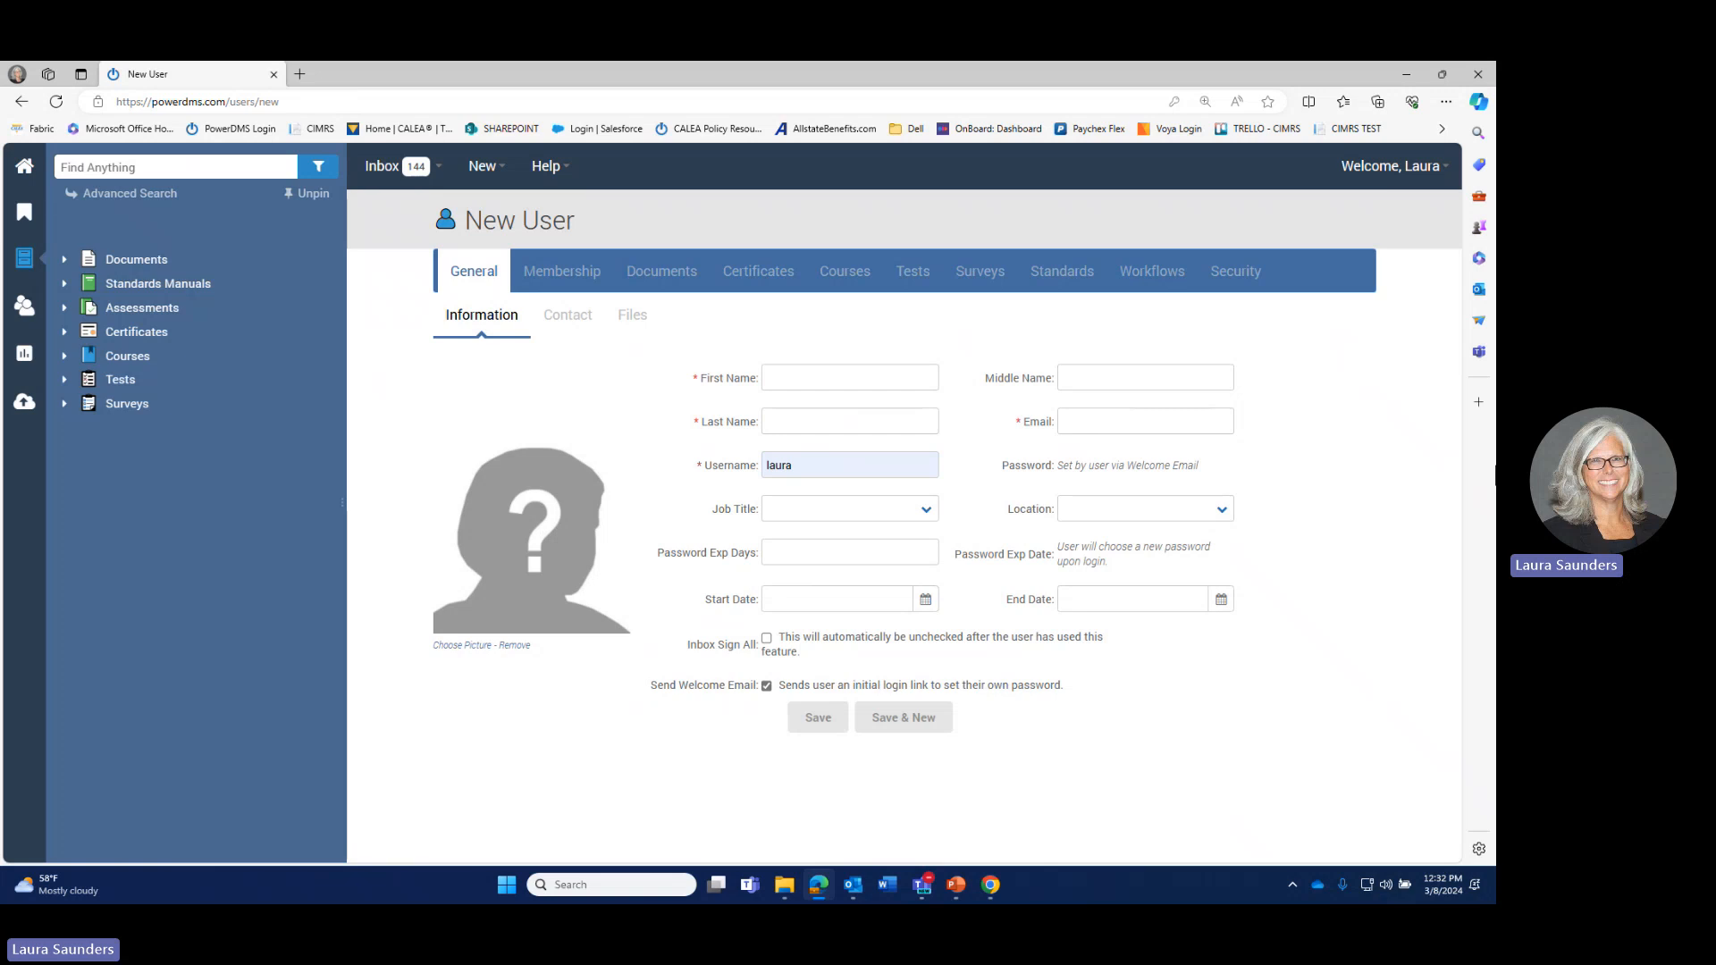
{"action": "left_click", "coordinate": [831, 378]}
{"action": "left_click", "coordinate": [832, 379]}
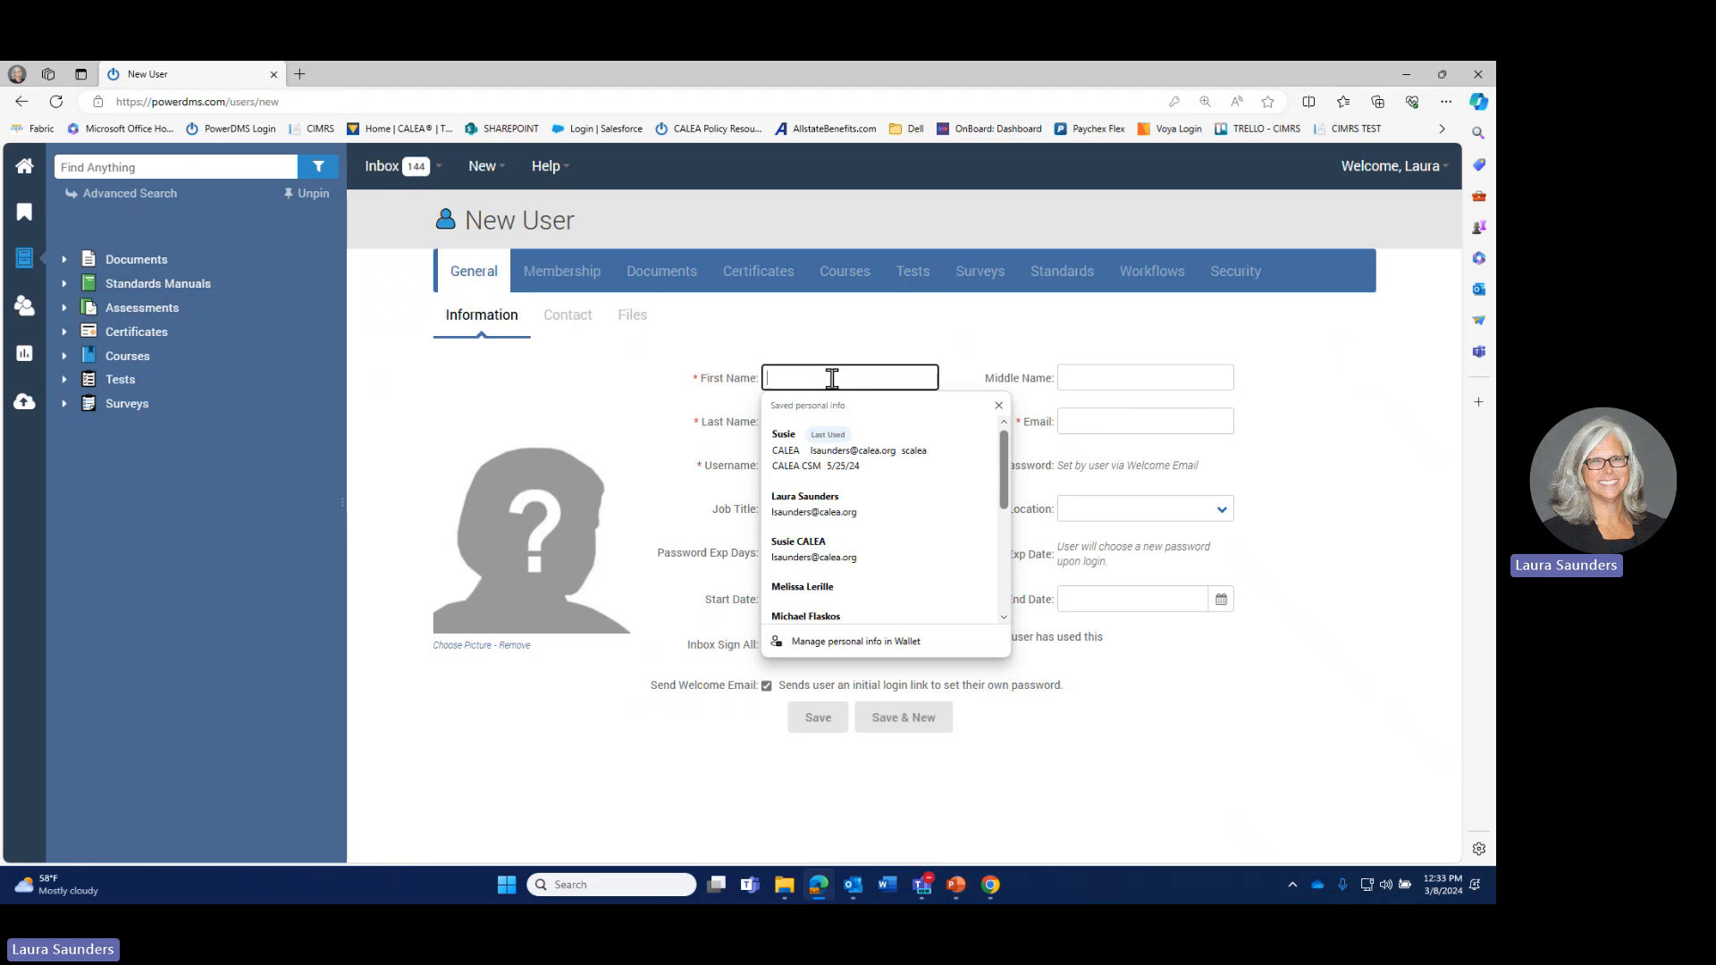
{"action": "left_click", "coordinate": [786, 434]}
Step: Replace the prefilled username with the new user's username
{"action": "left_click", "coordinate": [847, 453]}
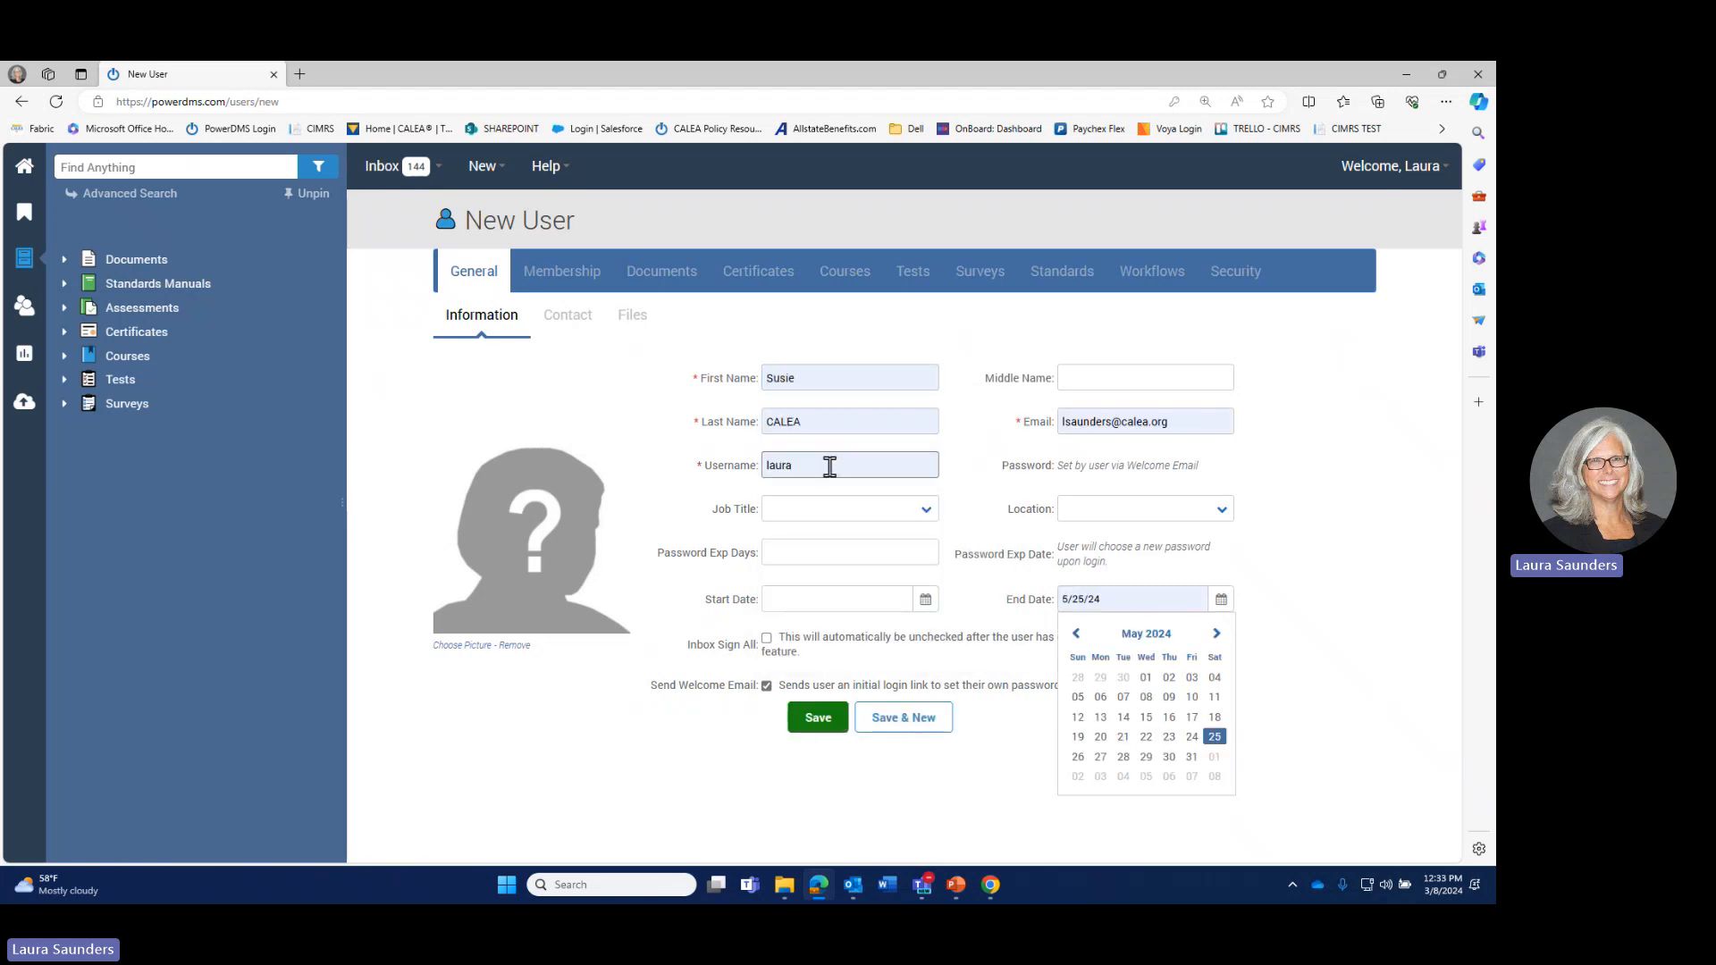
{"action": "left_click", "coordinate": [782, 456]}
{"action": "double_click", "coordinate": [783, 456]}
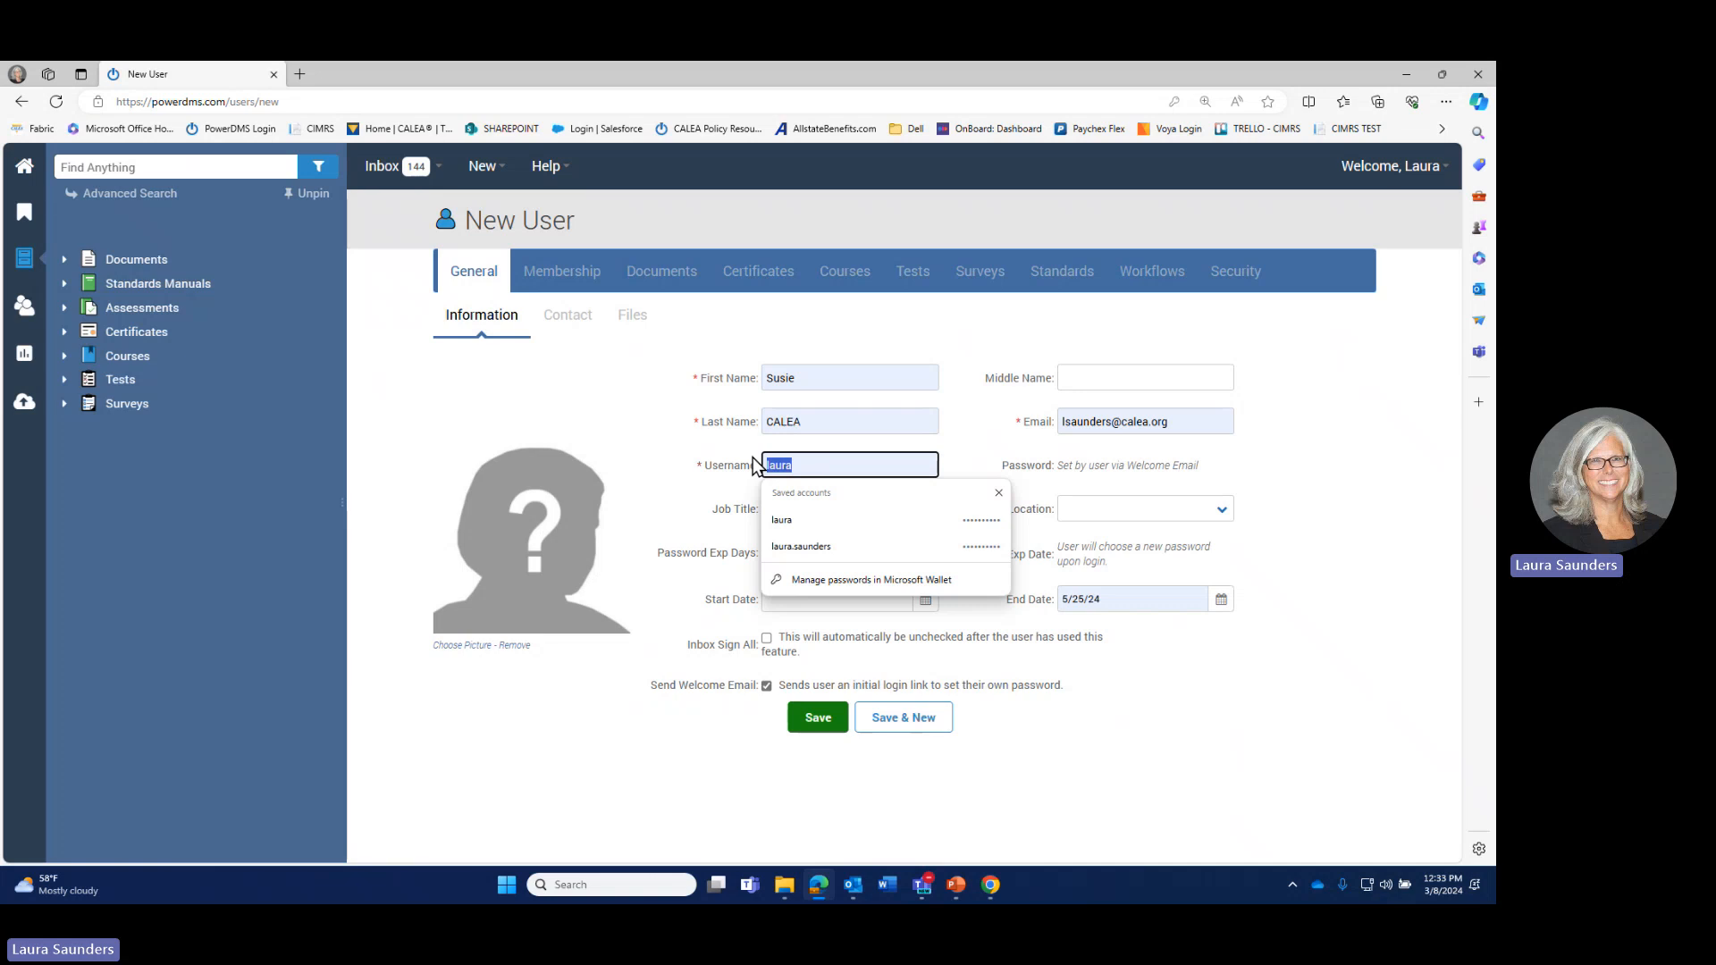
{"action": "type", "text": "scalea"}
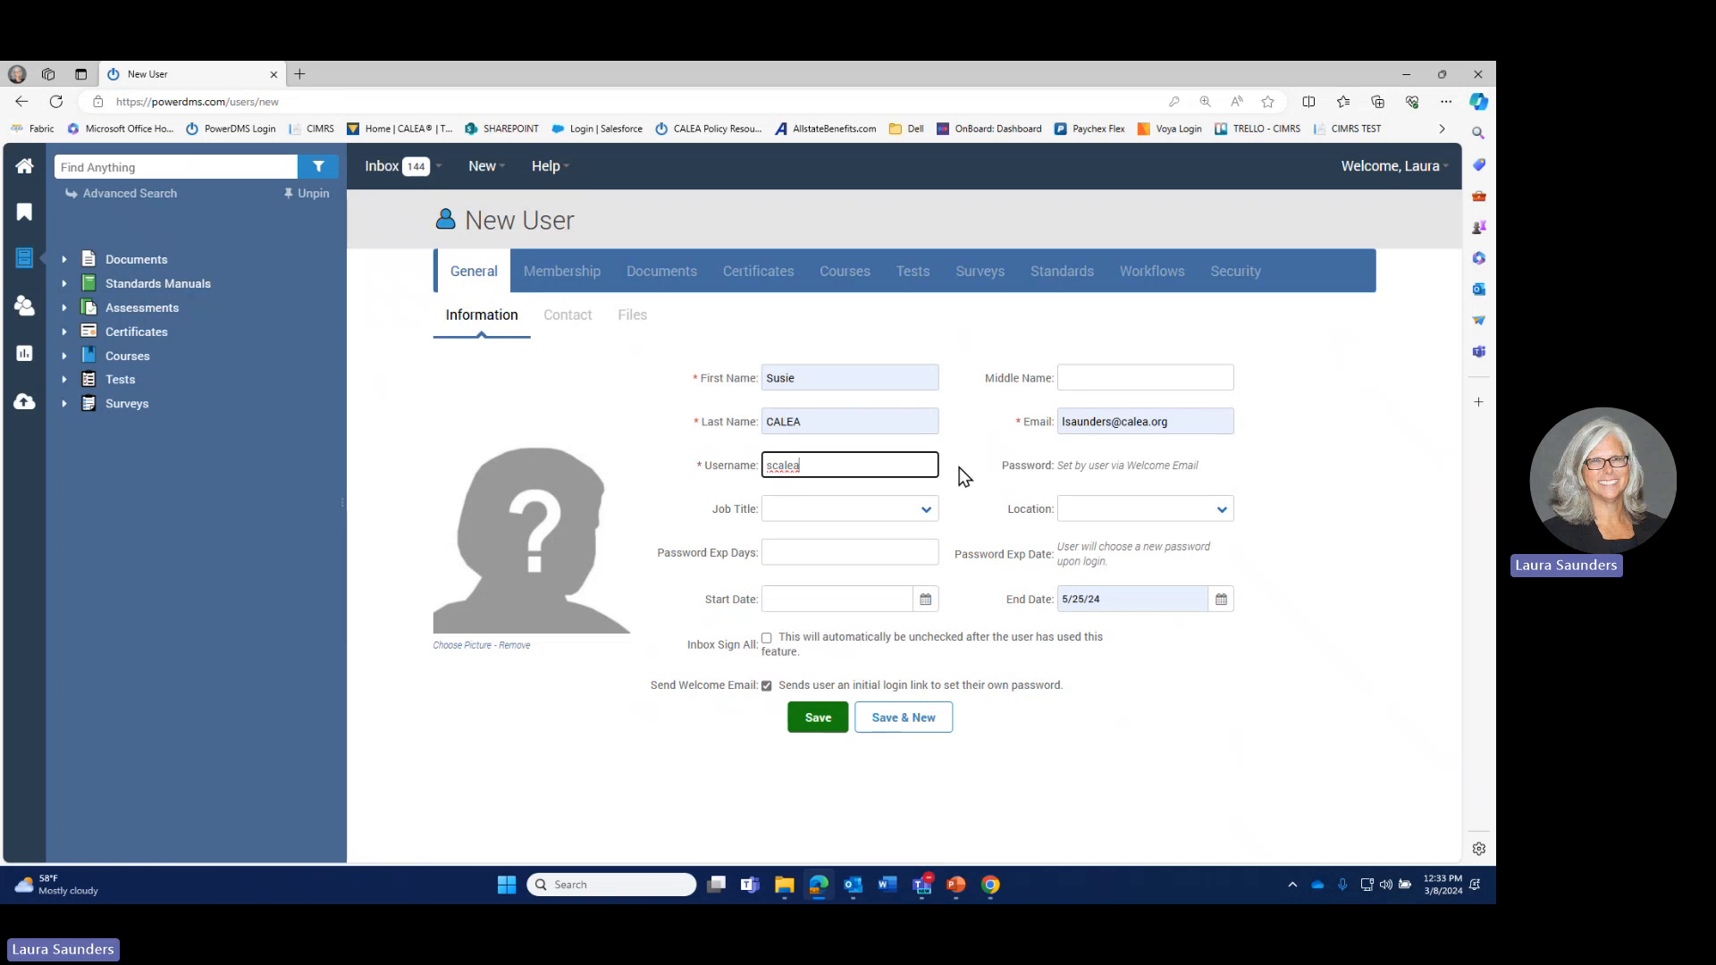
Step: Turn off the welcome email, enter the user's password, and set Job Title to CALEA CSM
{"action": "left_click", "coordinate": [767, 687]}
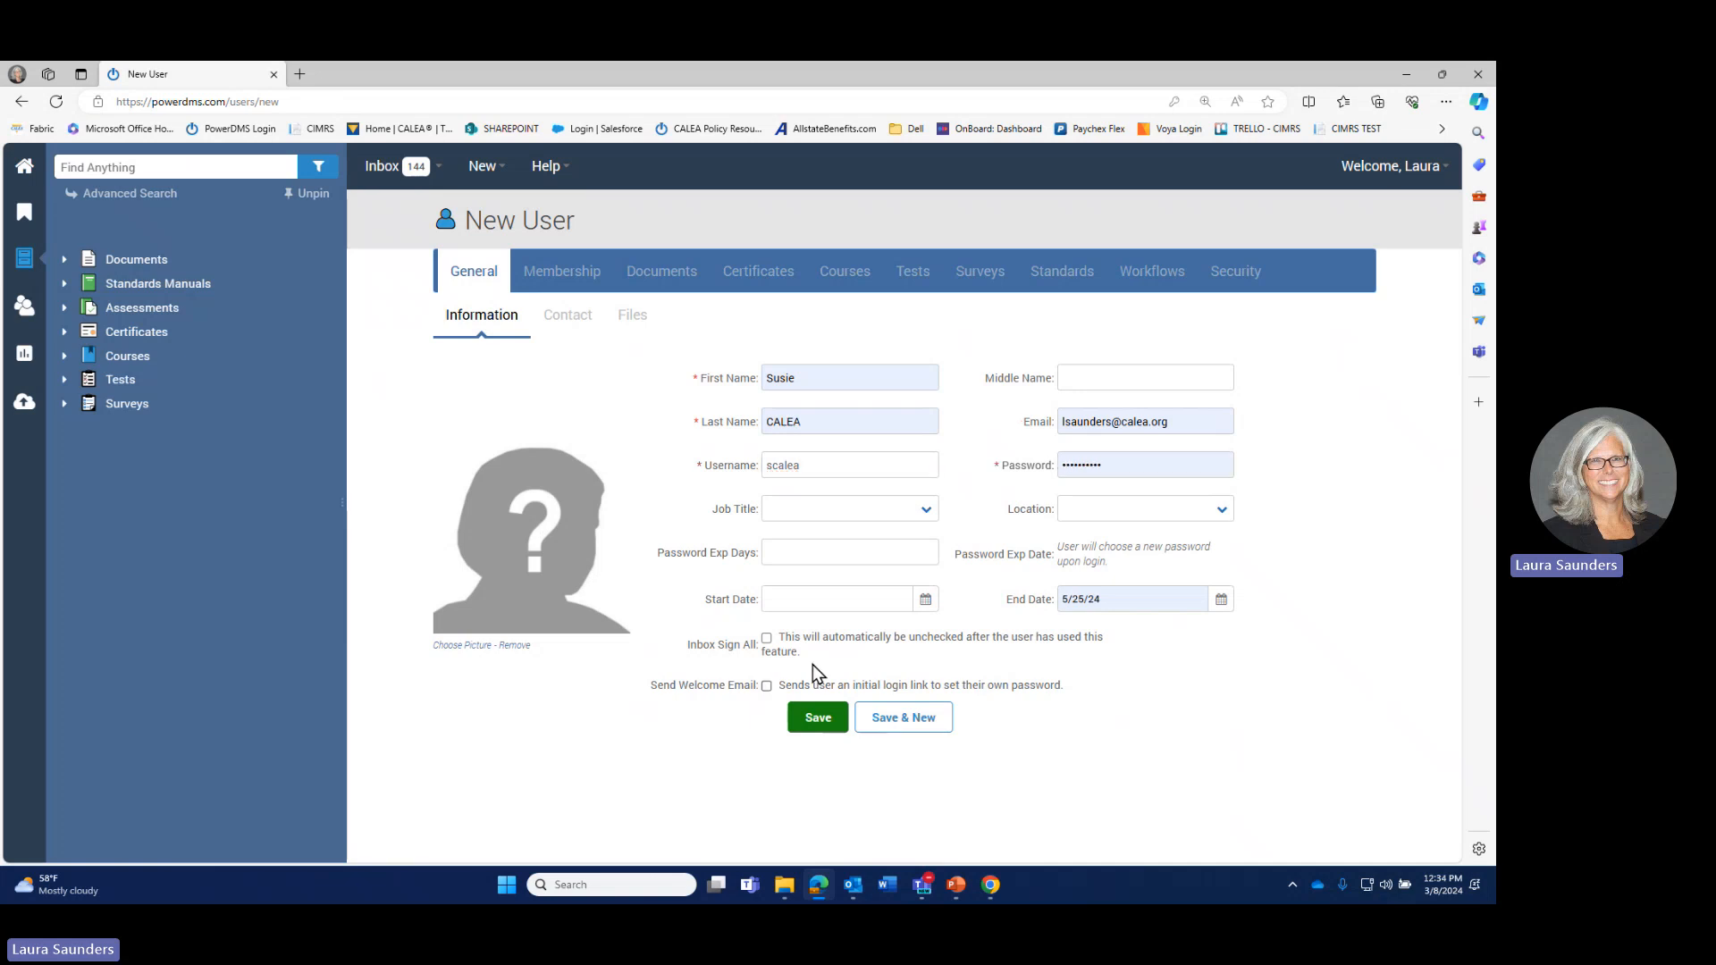
{"action": "left_click", "coordinate": [1108, 466]}
{"action": "left_click_drag", "start_coordinate": [1108, 466], "coordinate": [955, 463]}
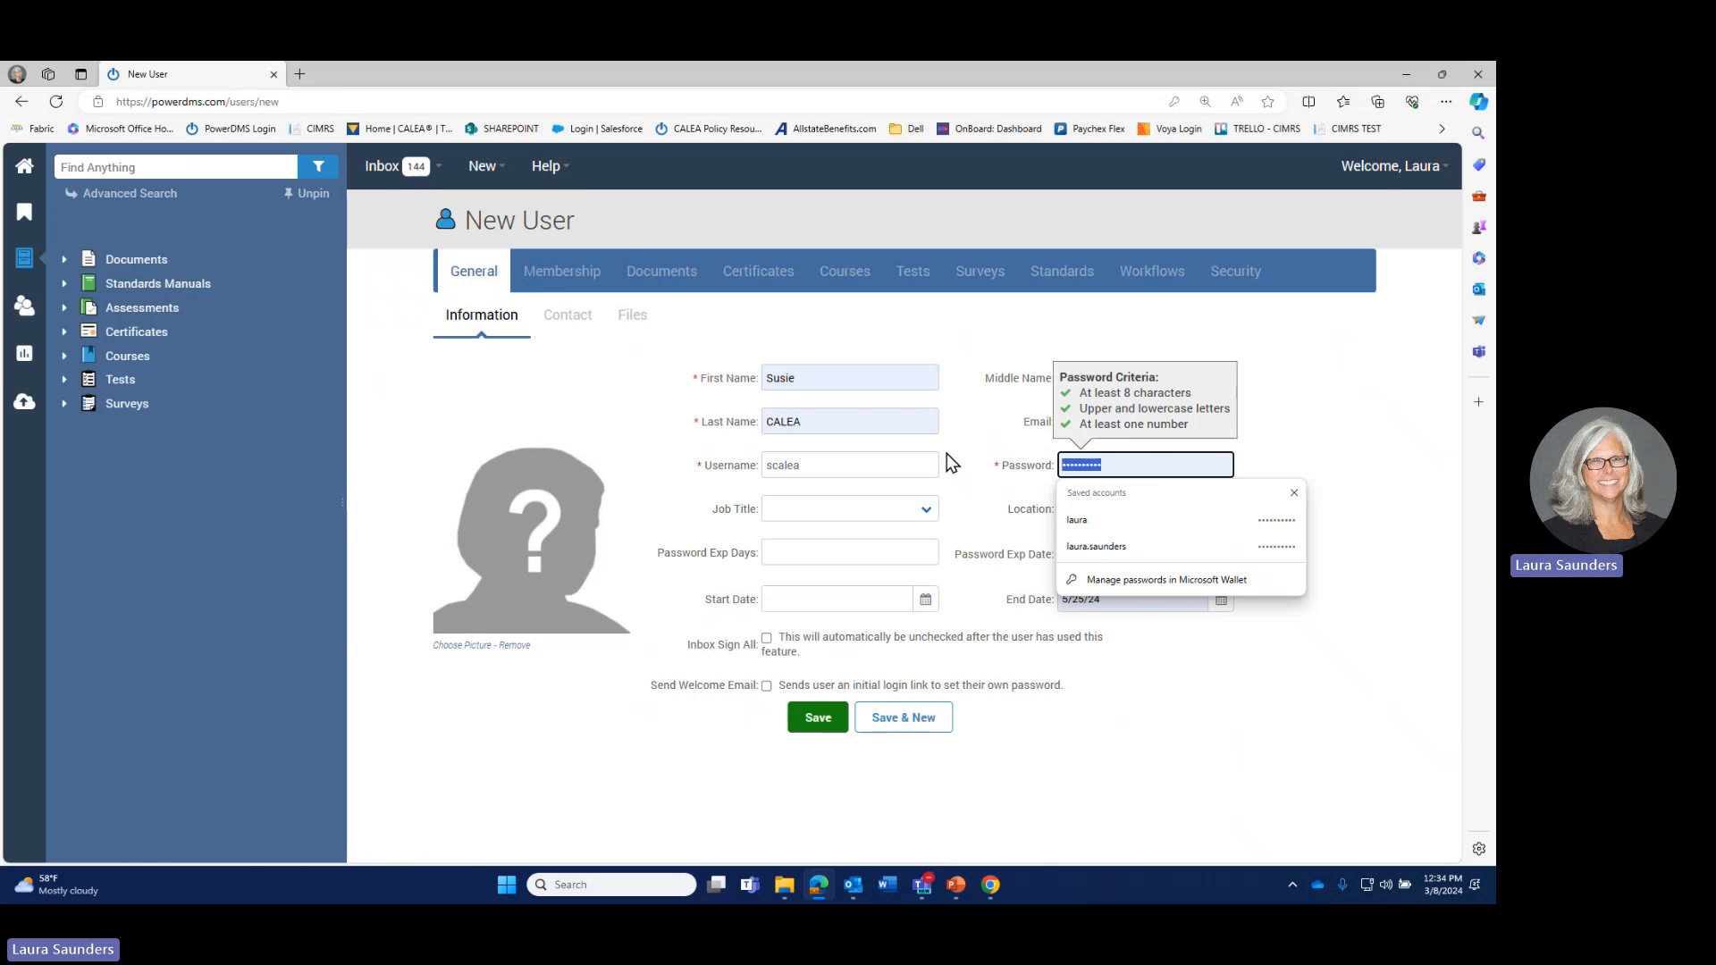
{"action": "type", "text": "•••••••••"}
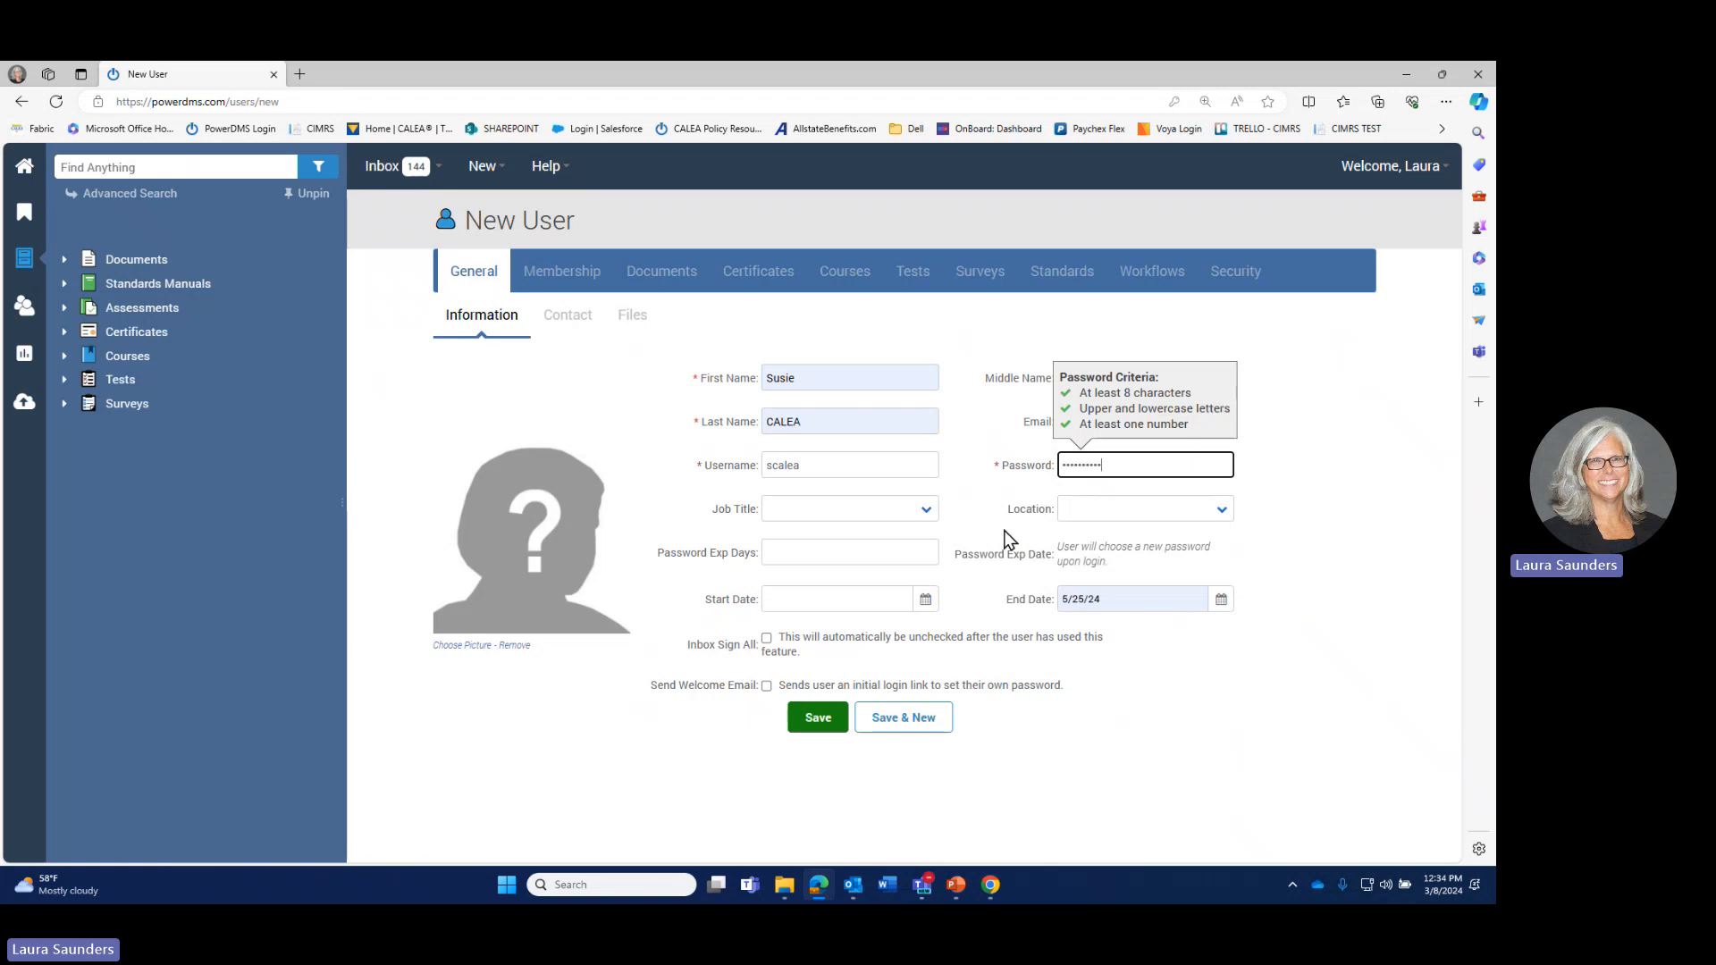
{"action": "left_click", "coordinate": [904, 510]}
{"action": "left_click", "coordinate": [828, 573]}
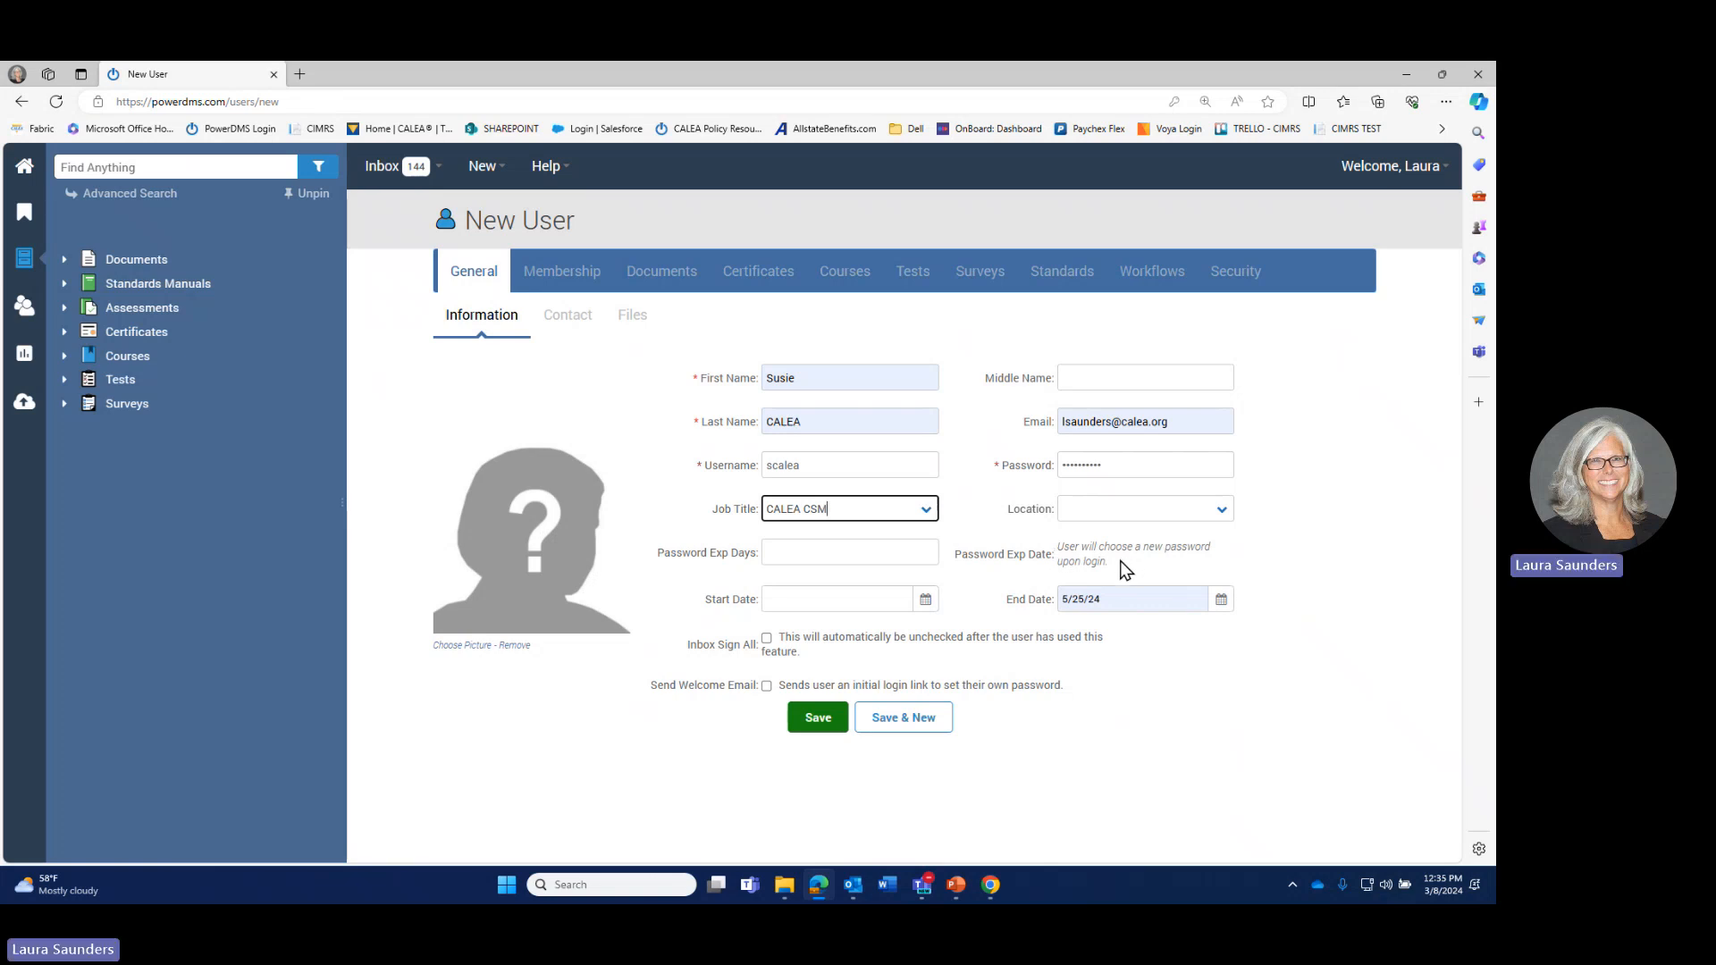
Step: Save the new user and view their Membership tab, which lists only All Users
{"action": "left_click", "coordinate": [818, 720]}
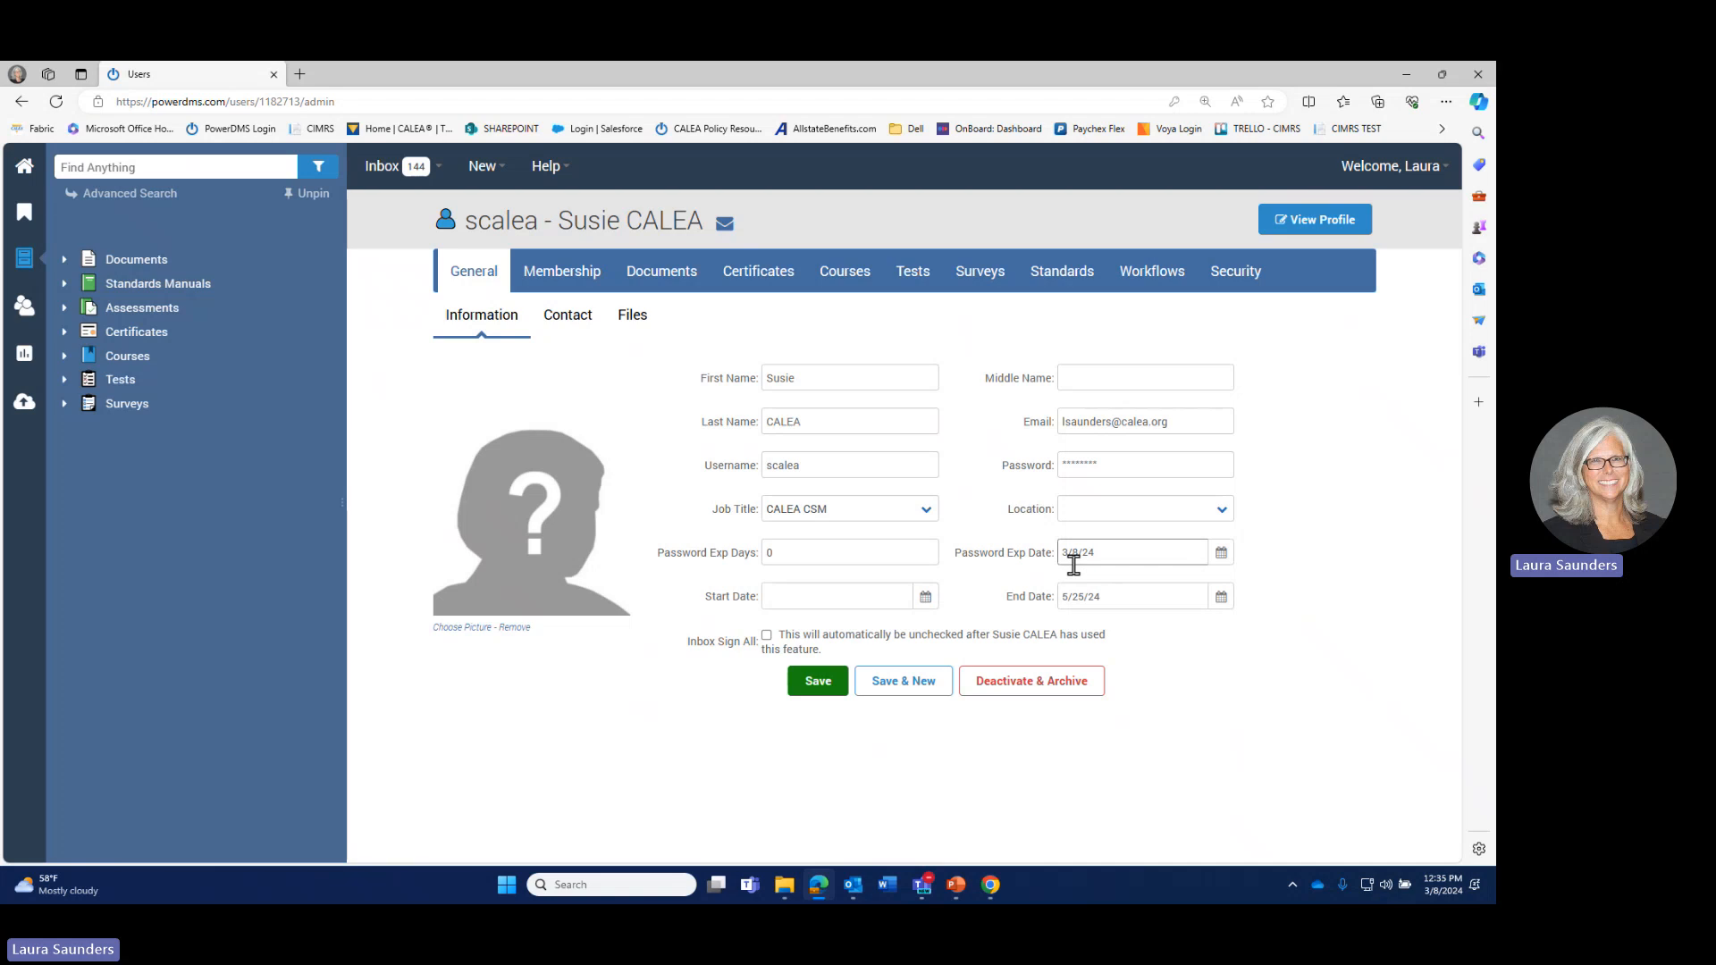
{"action": "left_click", "coordinate": [562, 283]}
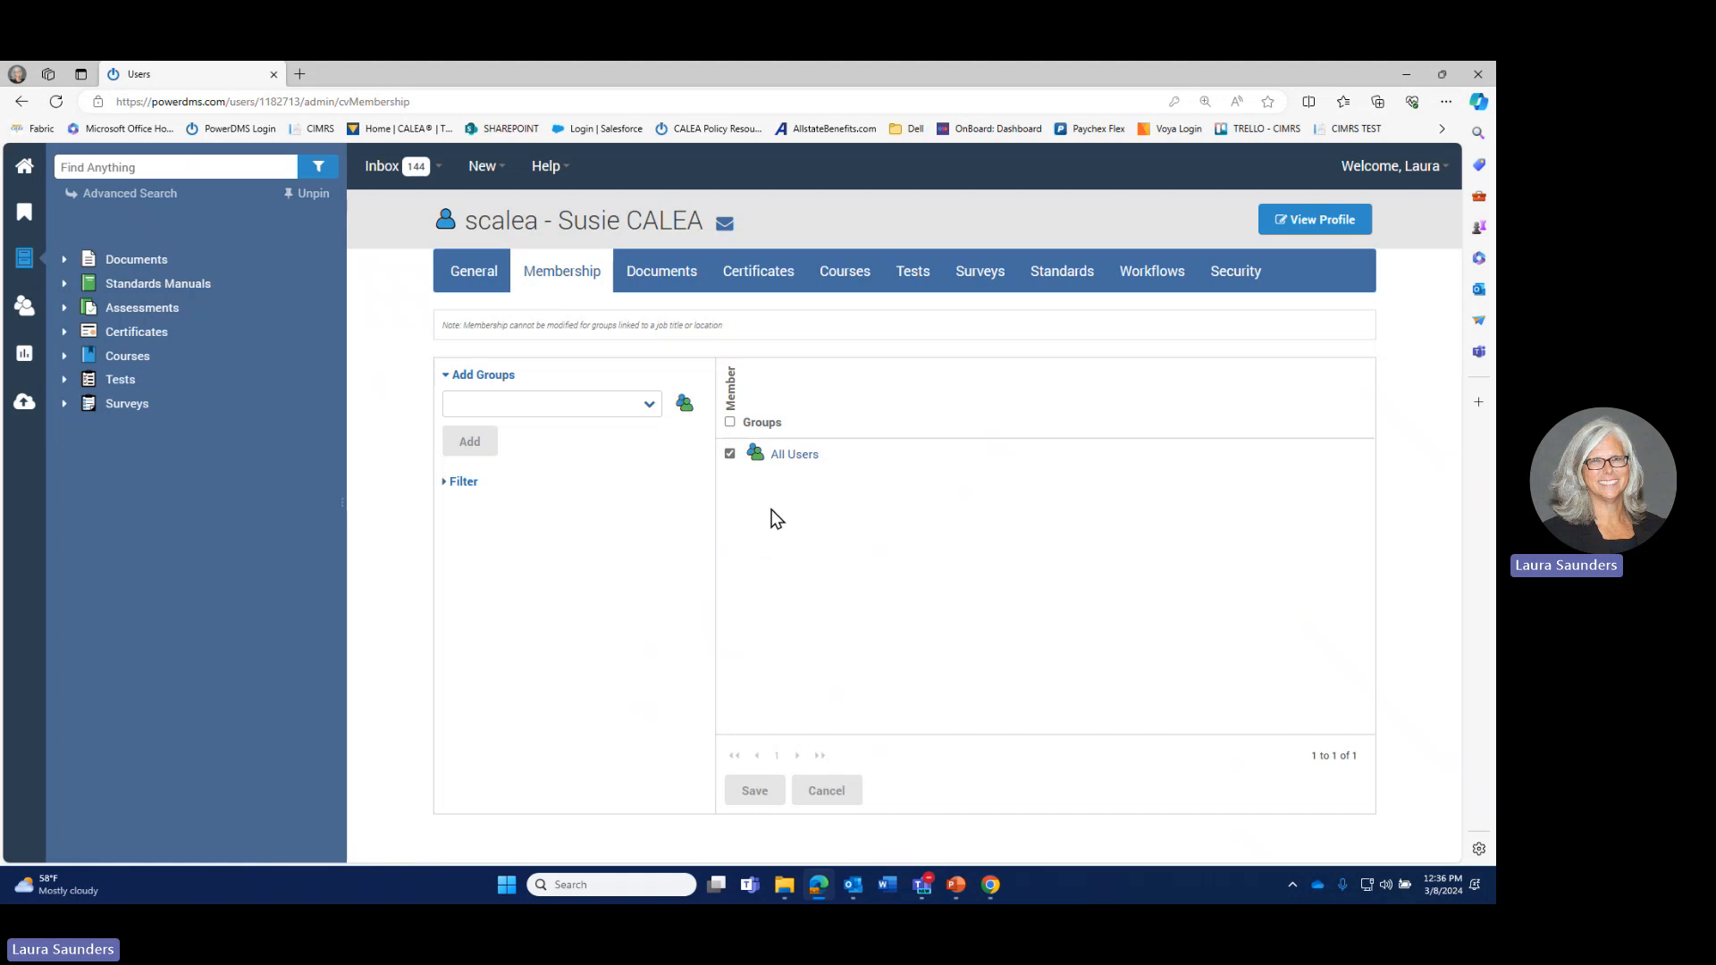
Step: Remove the user from All Users, add them to CALEA CSM, and save the memberships
{"action": "left_click", "coordinate": [728, 454]}
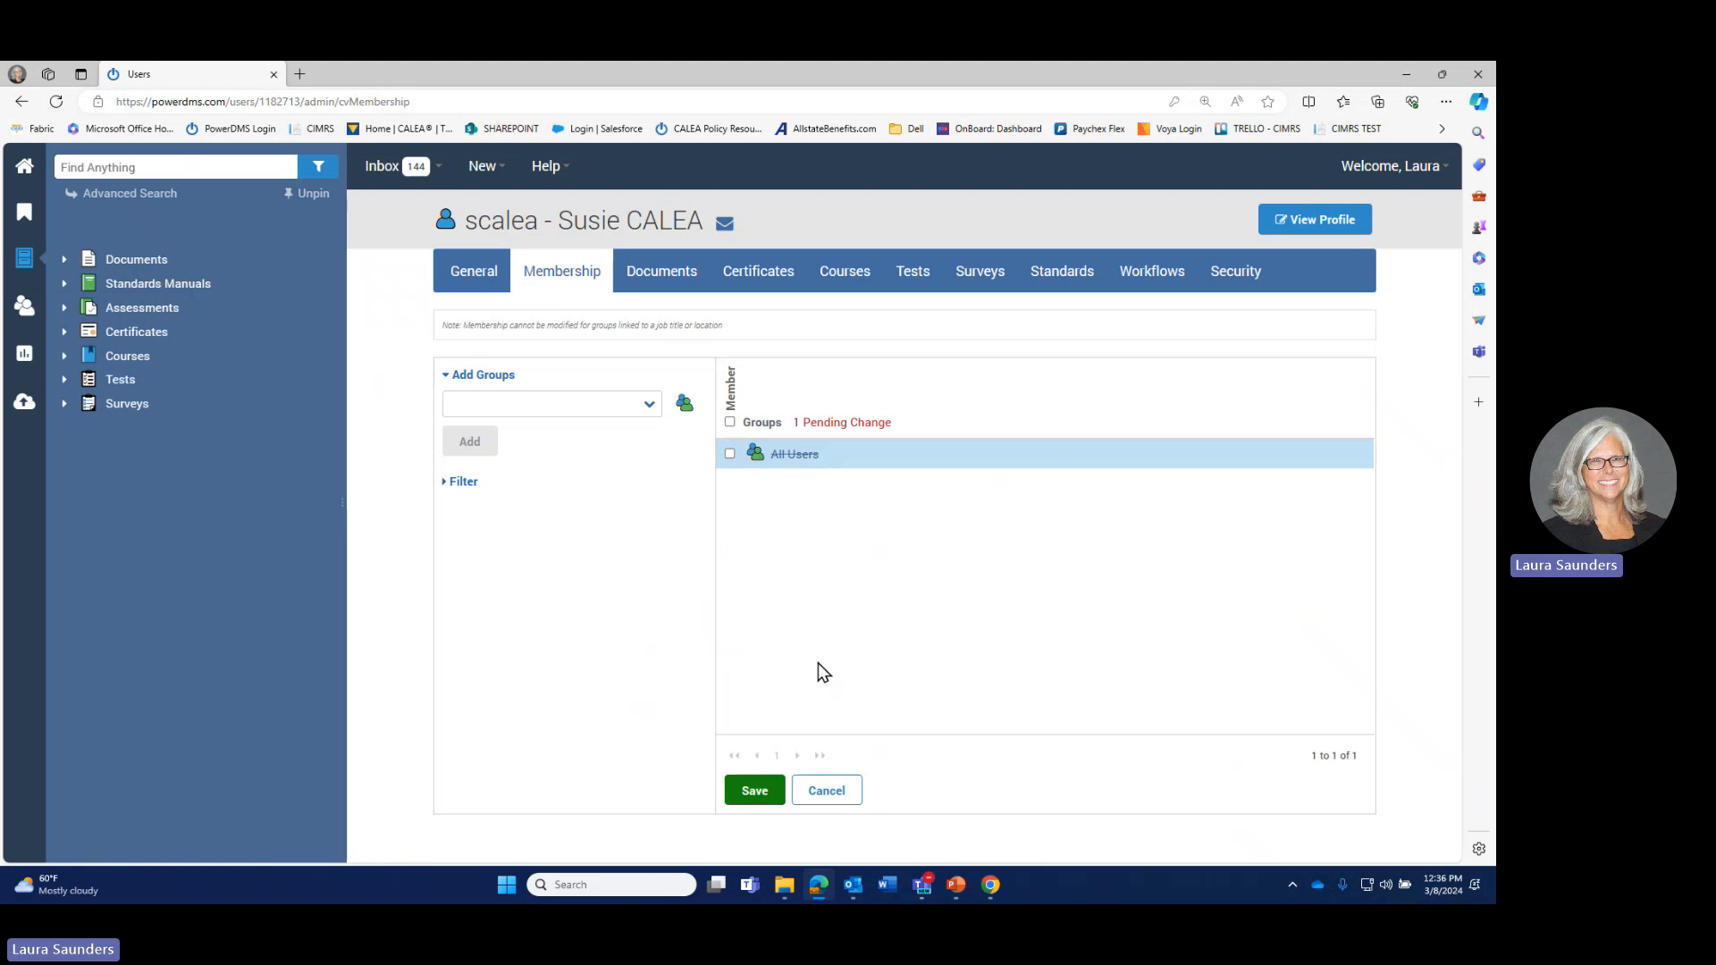
{"action": "left_click", "coordinate": [552, 401]}
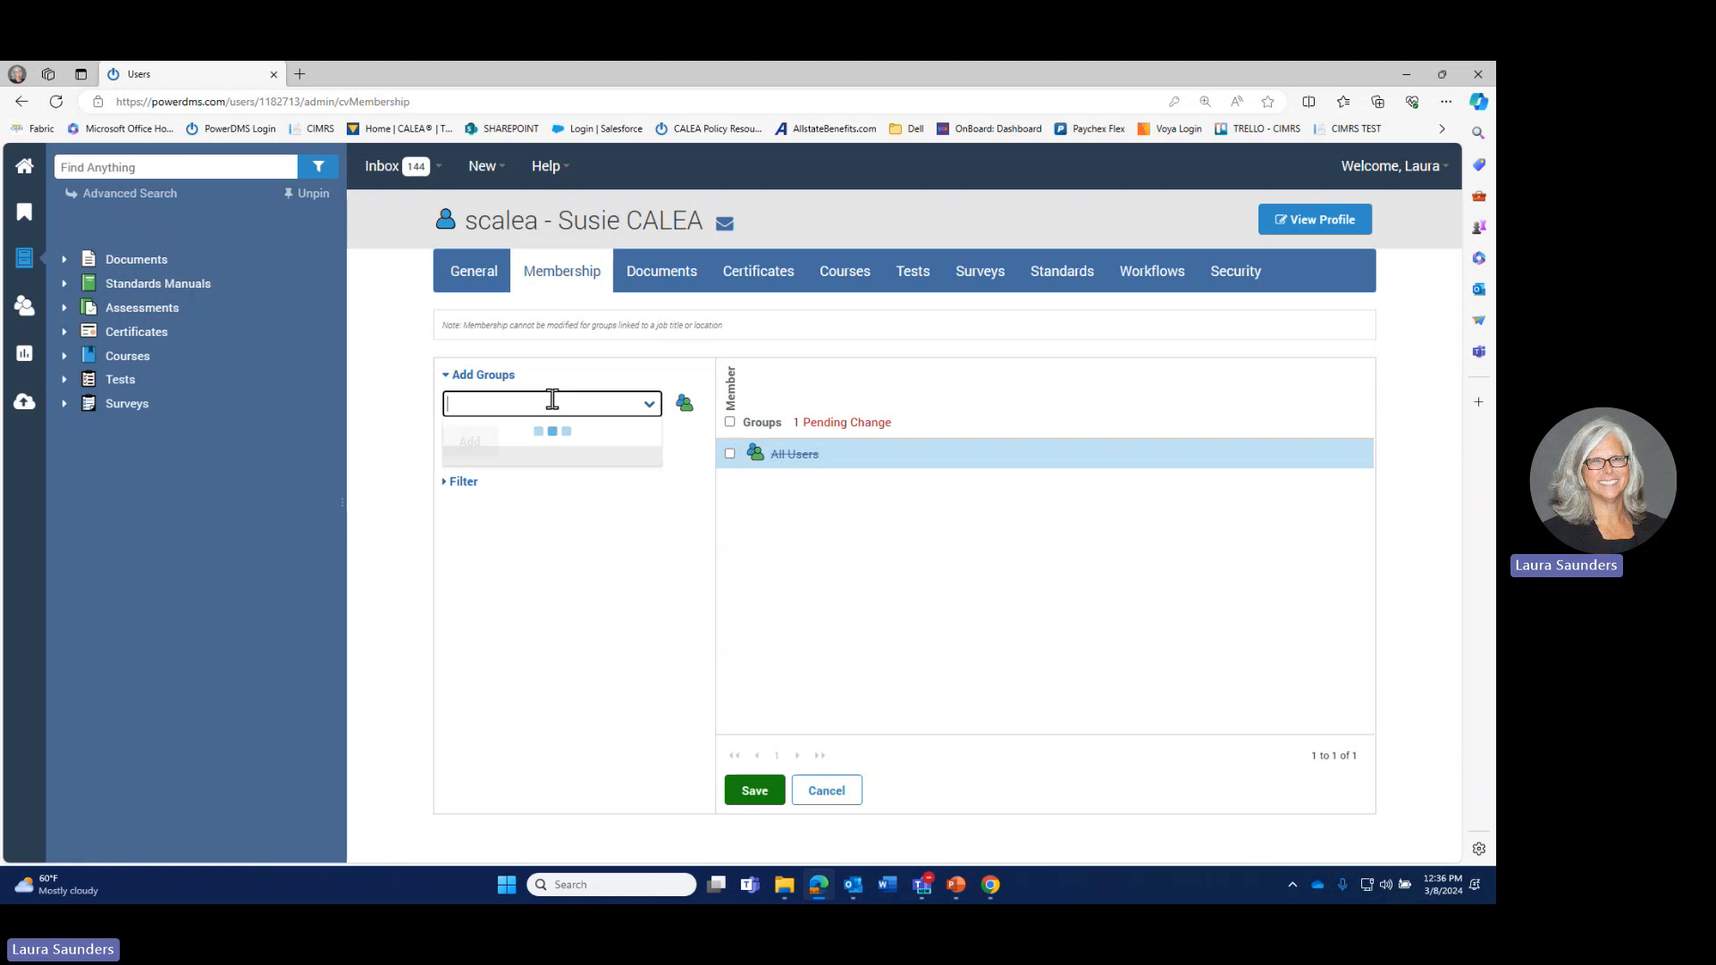
{"action": "type", "text": "csm"}
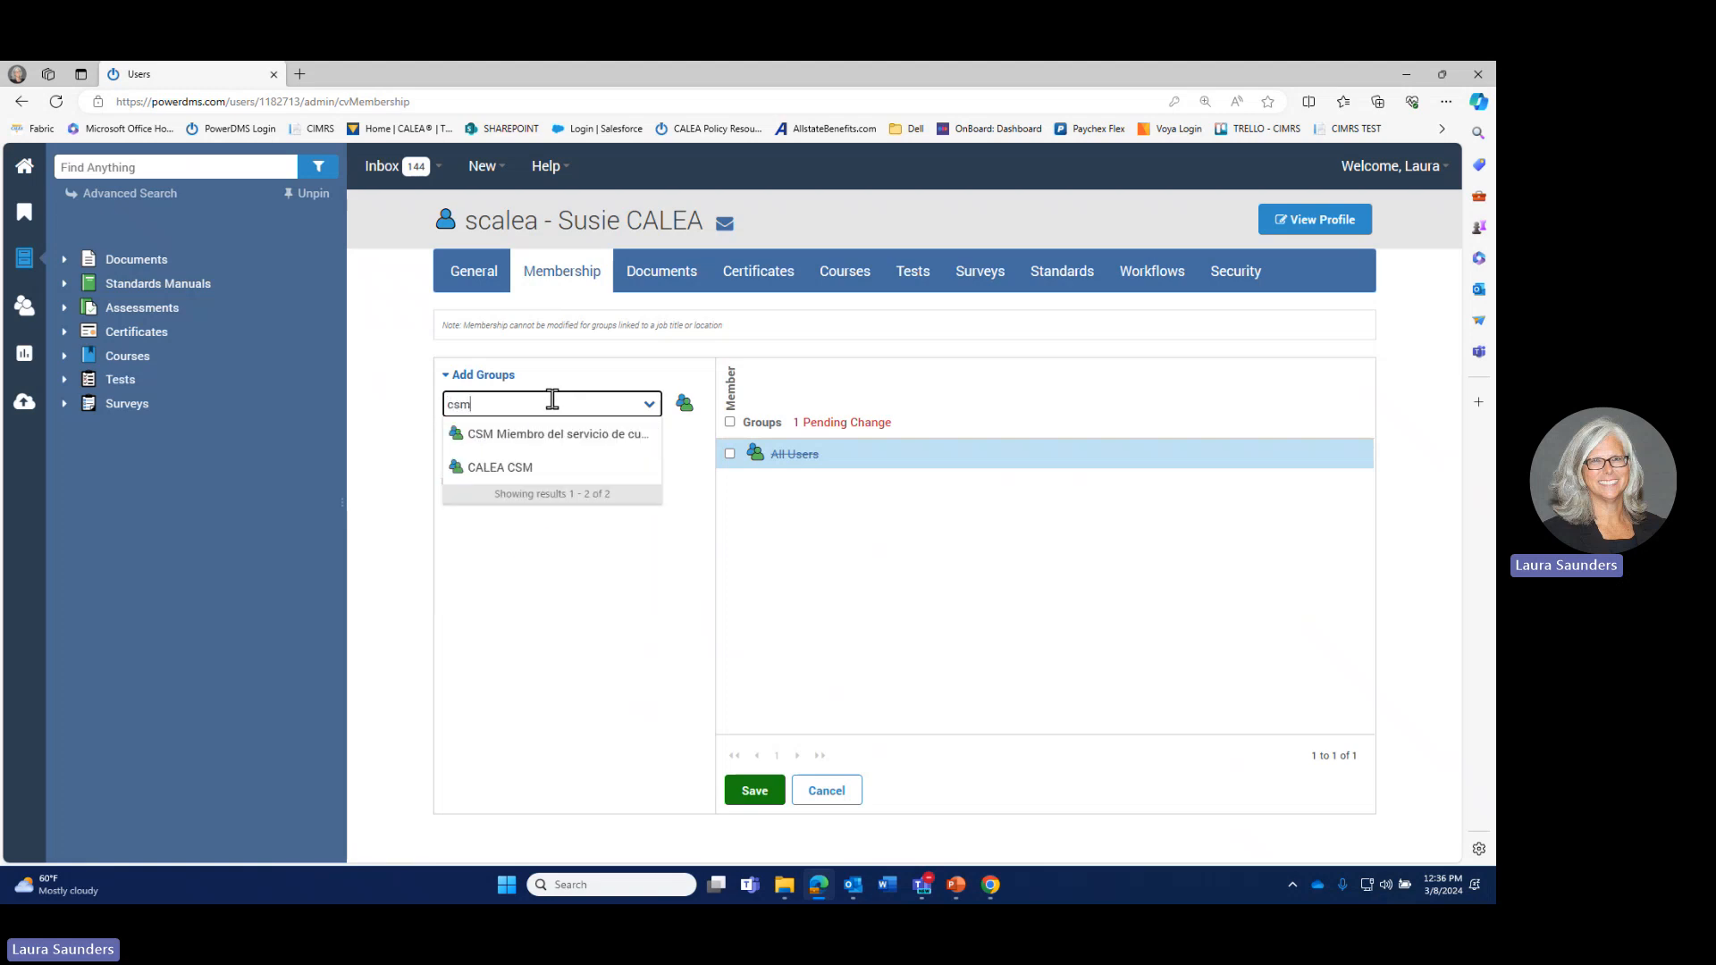
{"action": "left_click", "coordinate": [532, 469]}
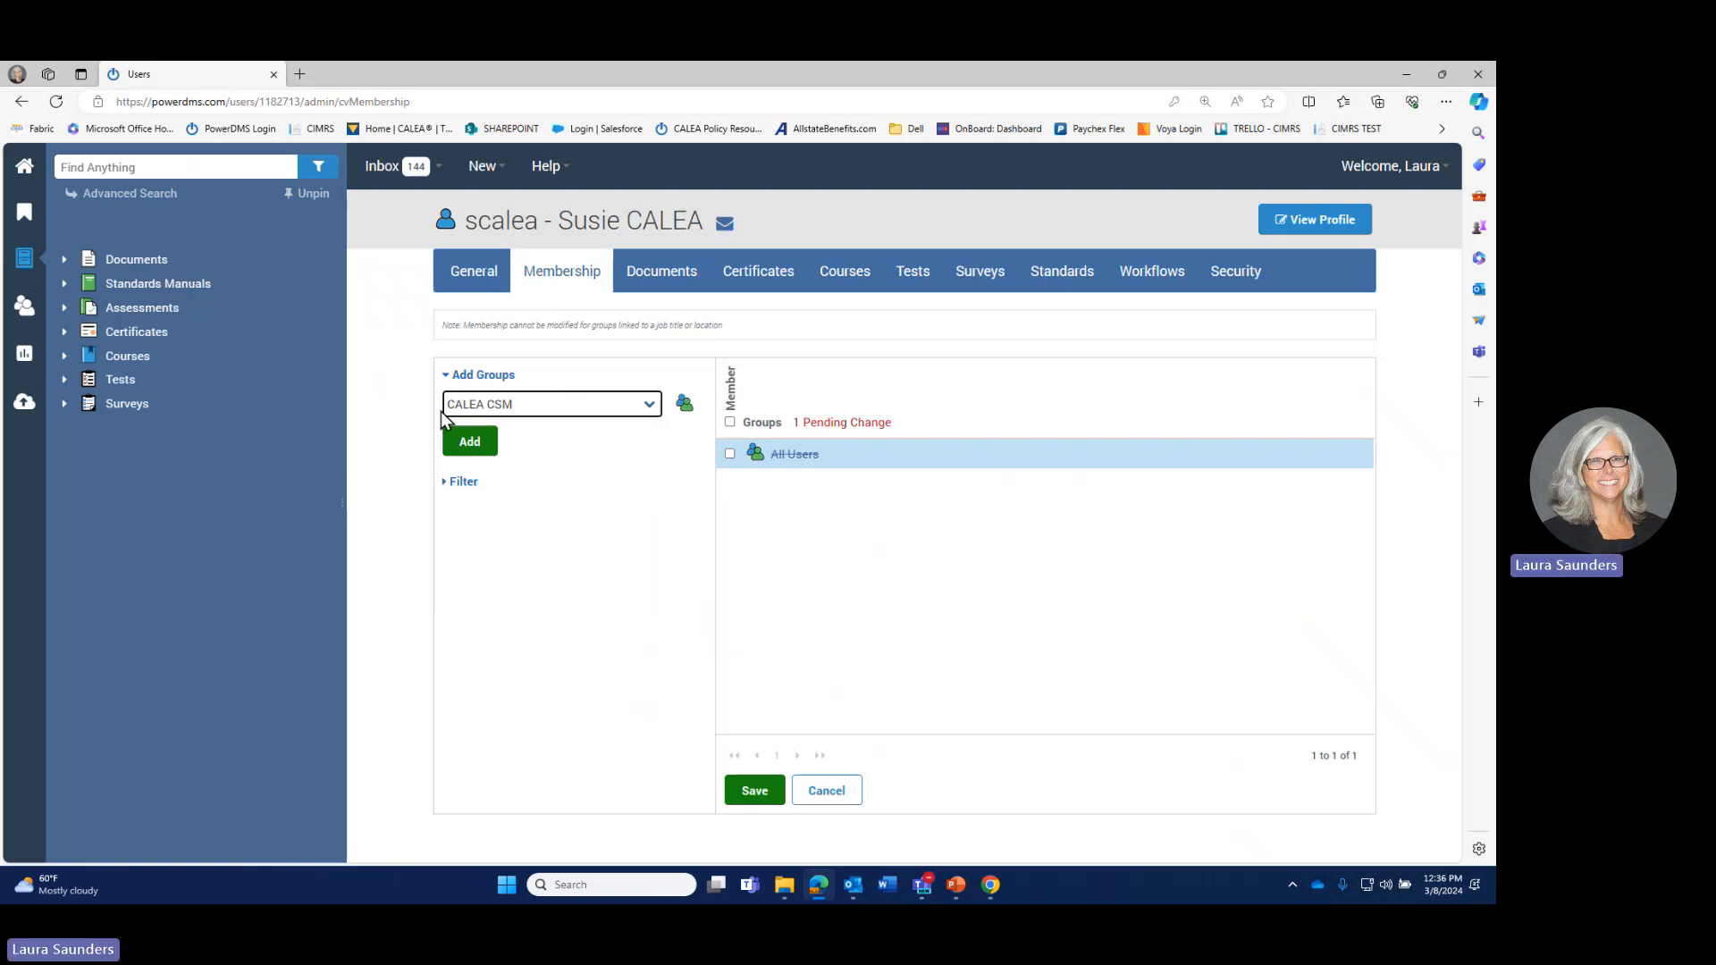
{"action": "left_click", "coordinate": [470, 444]}
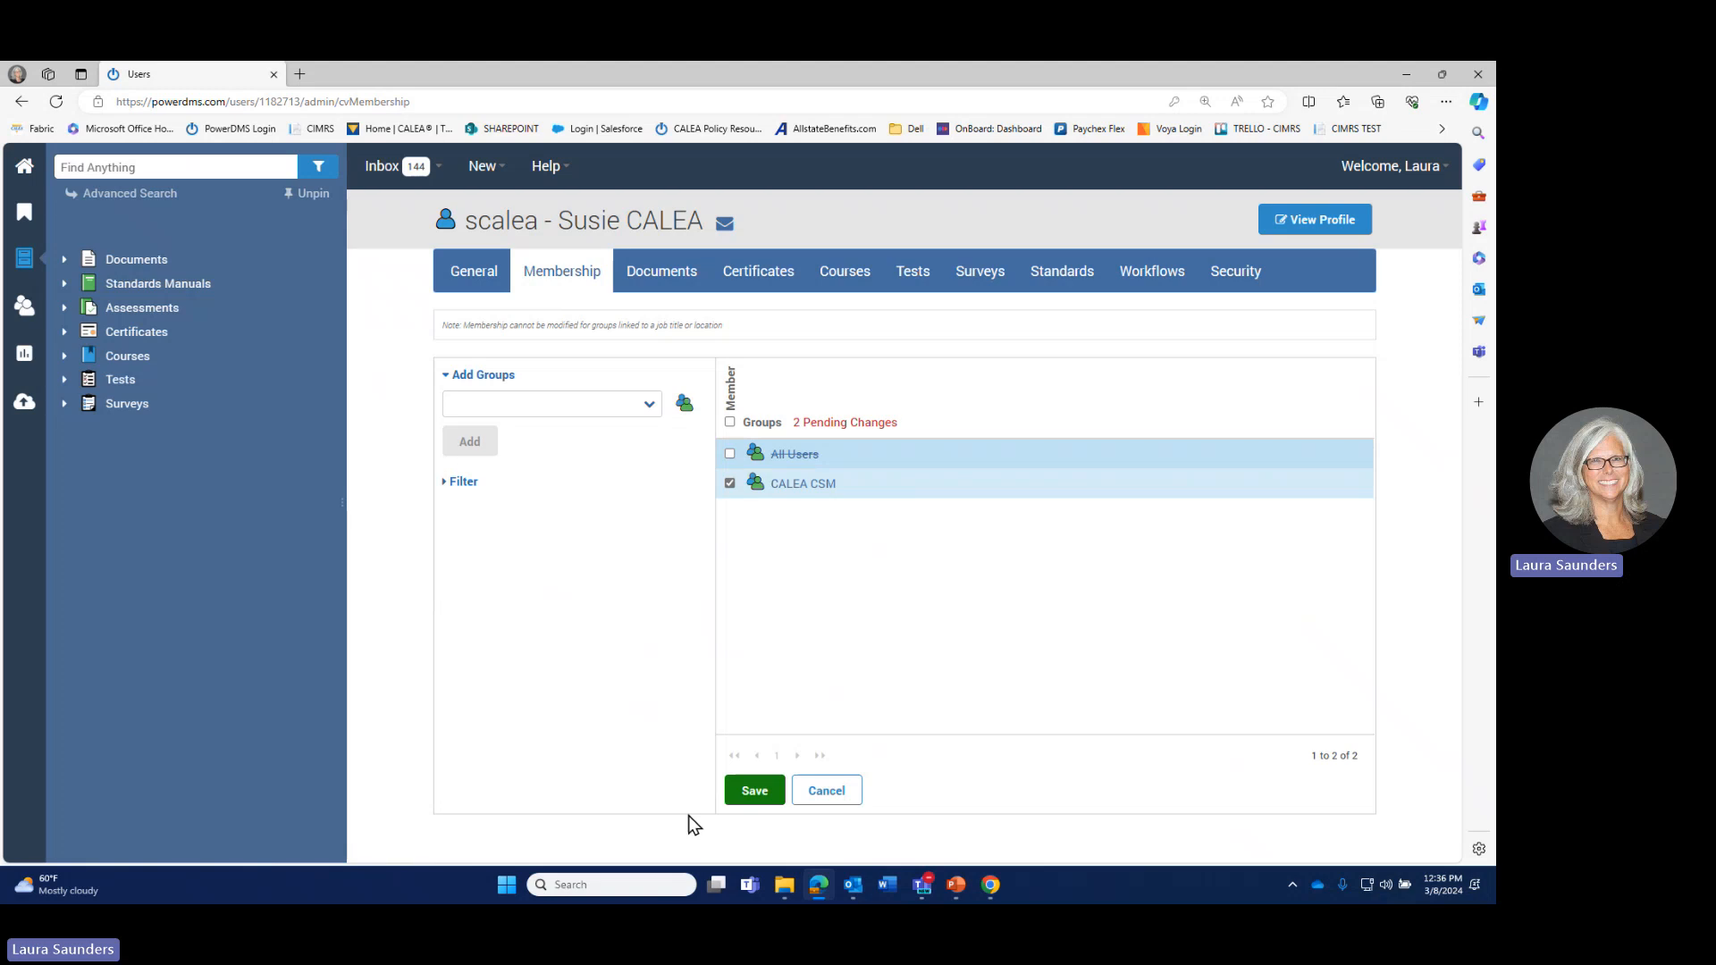
{"action": "left_click", "coordinate": [754, 792]}
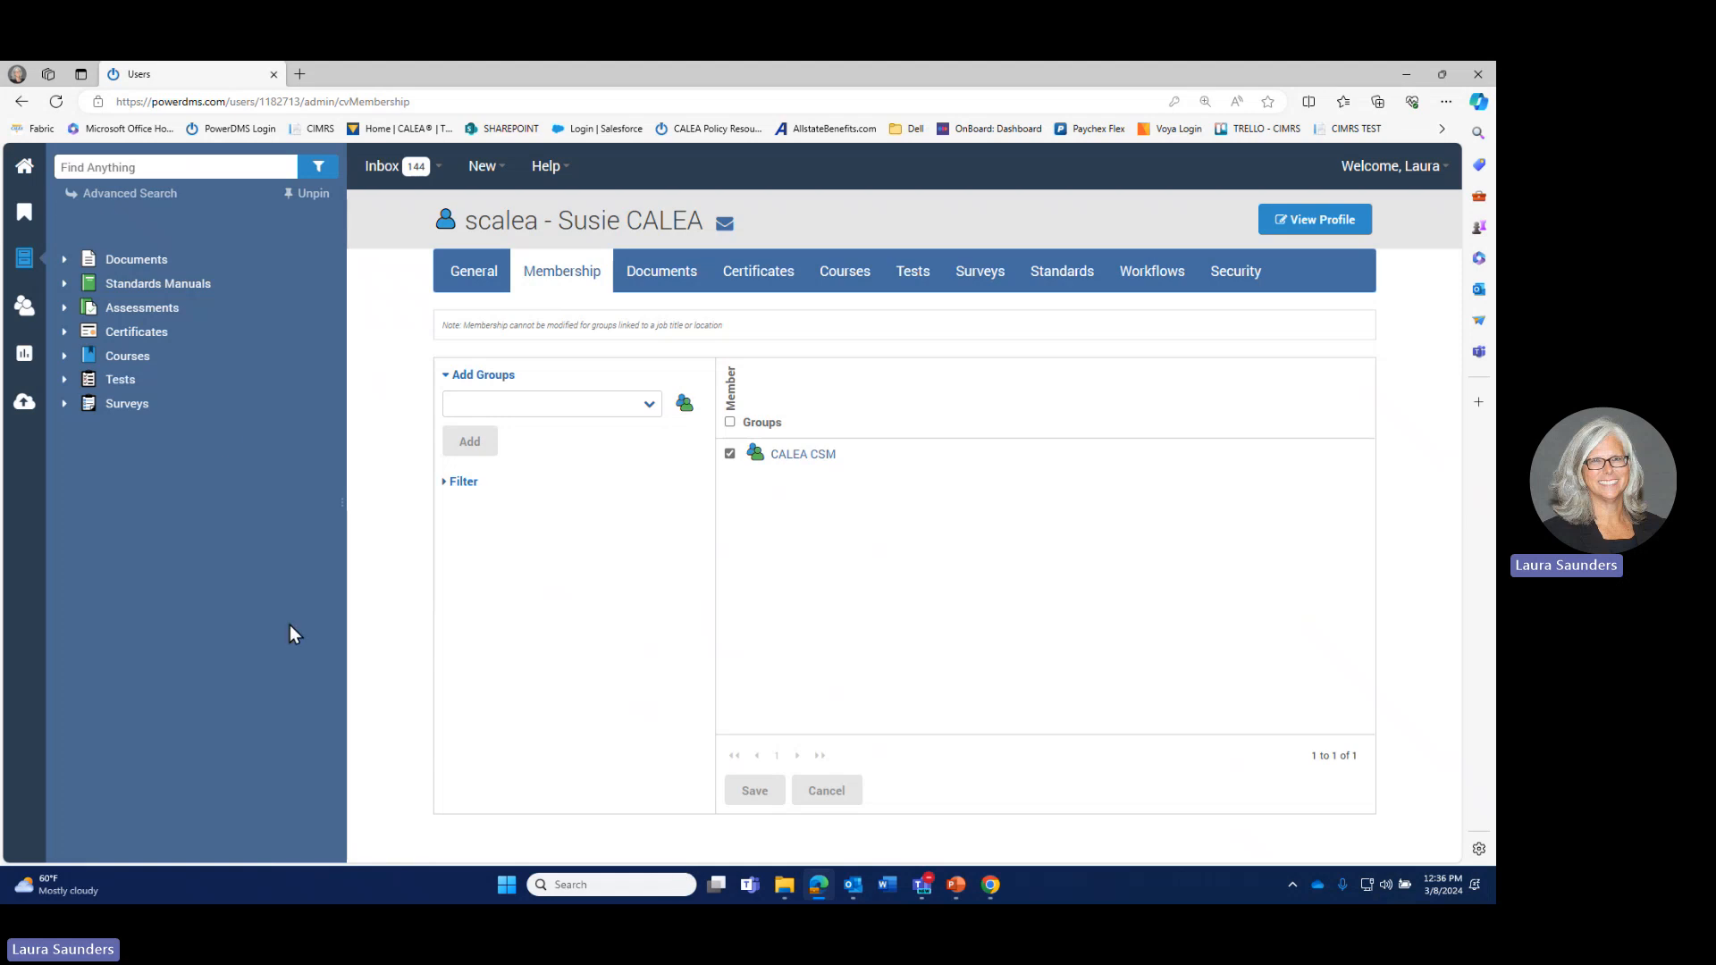
Step: Open the bookmarked CALEA LE1 Accreditation: 3/2024 assessment and view its Assignment tab
{"action": "left_click", "coordinate": [24, 212]}
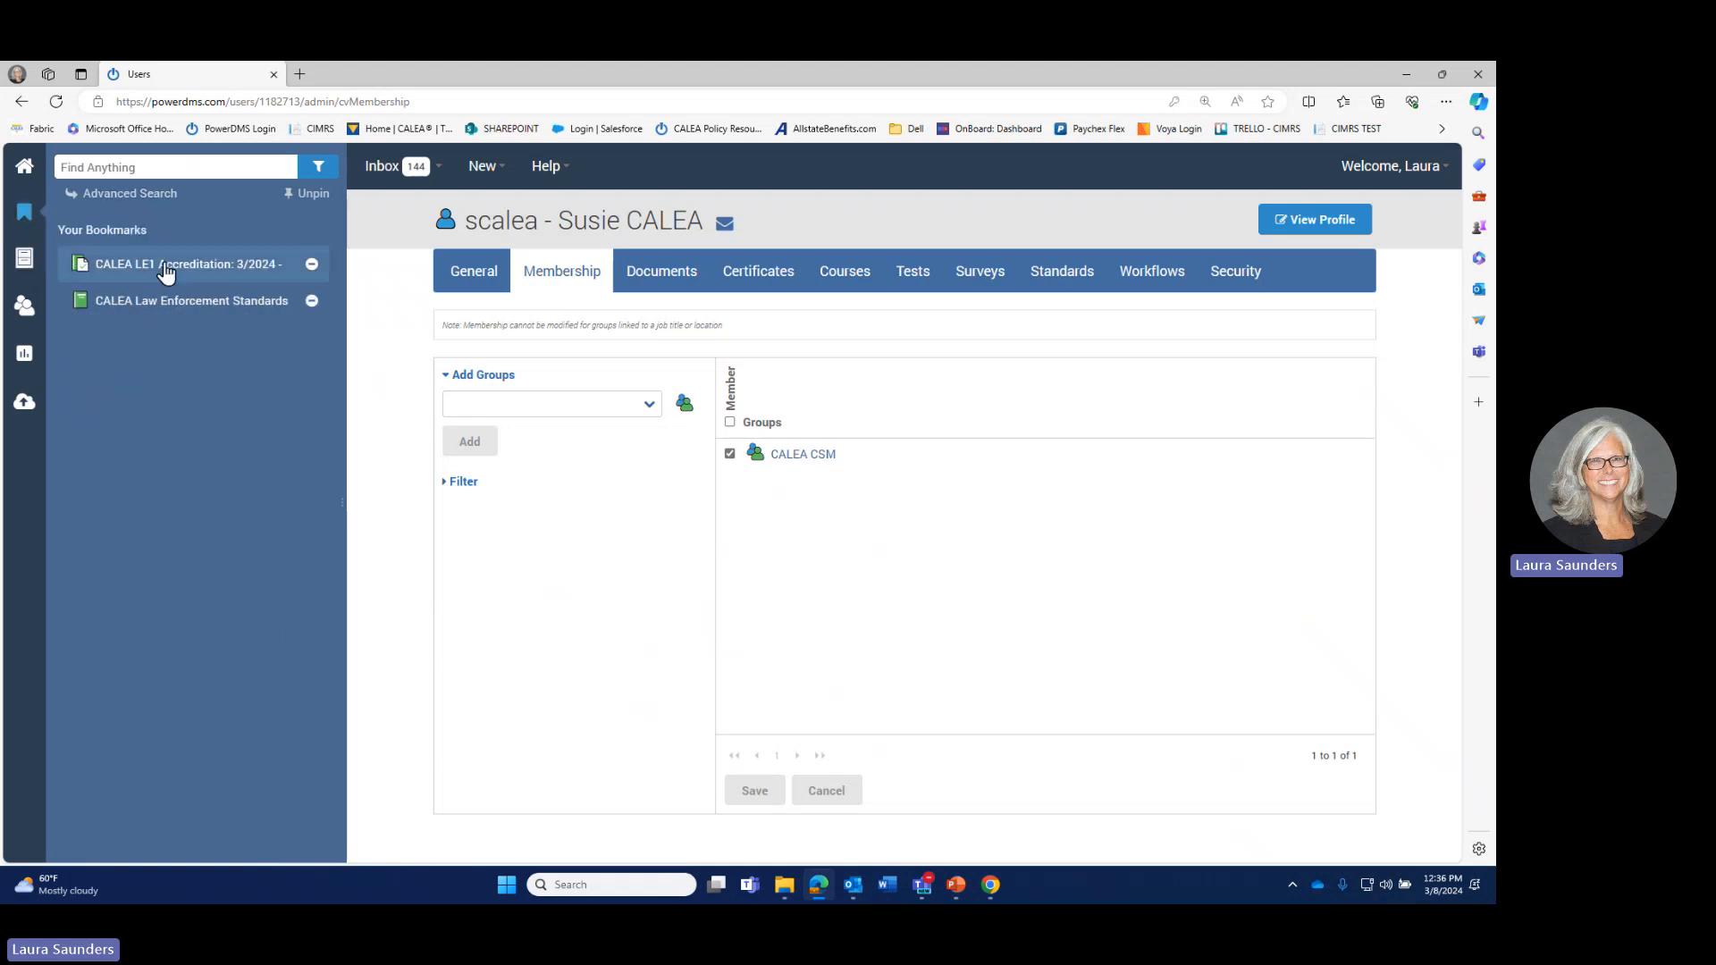
{"action": "left_click", "coordinate": [167, 268]}
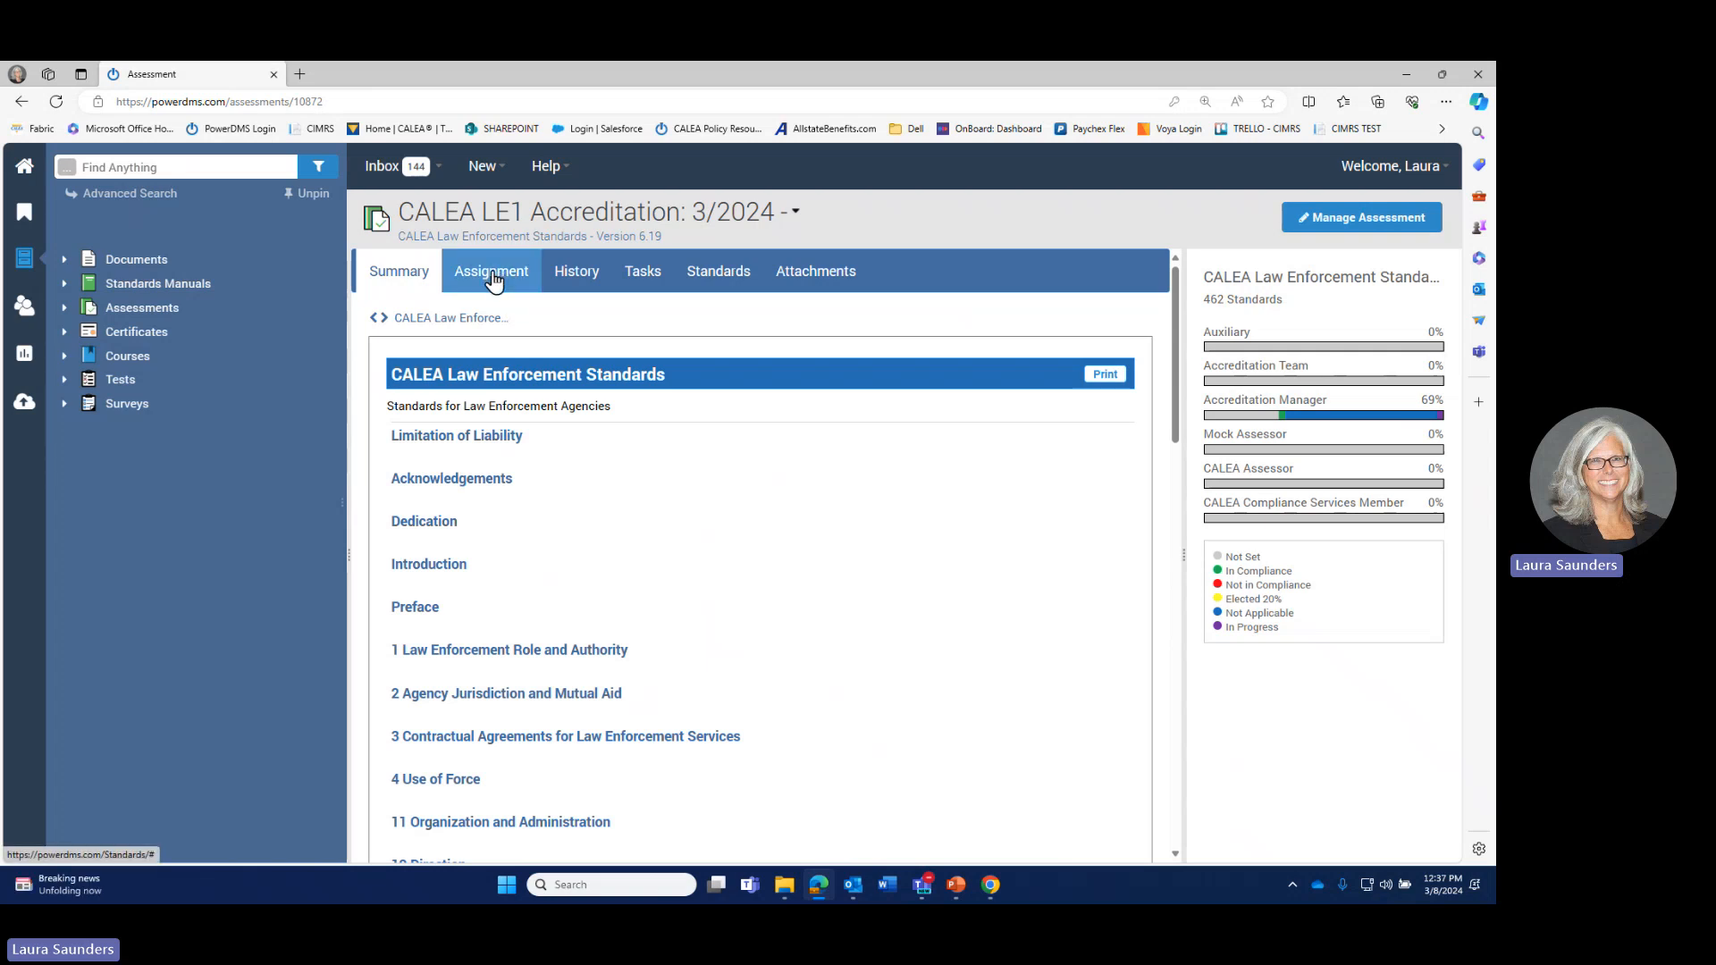
{"action": "left_click", "coordinate": [490, 275]}
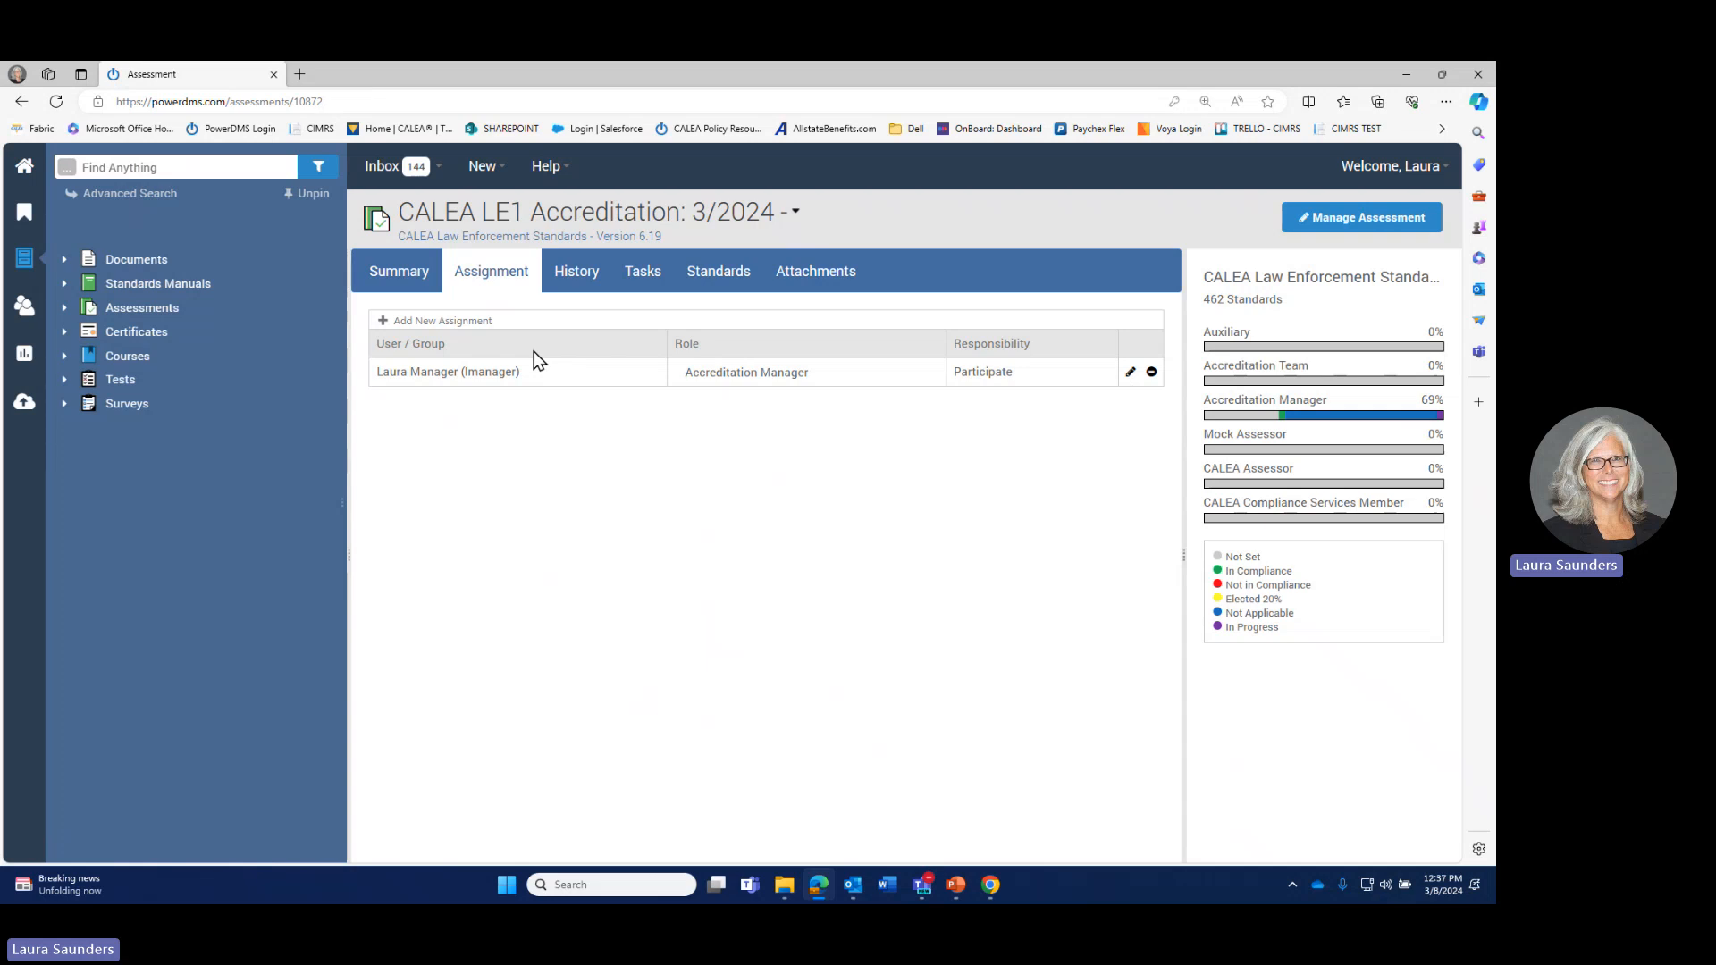
Step: Assign CALEA CSM as CALEA Compliance Services Member with Participate responsibility, then begin another assignment
{"action": "left_click", "coordinate": [463, 322]}
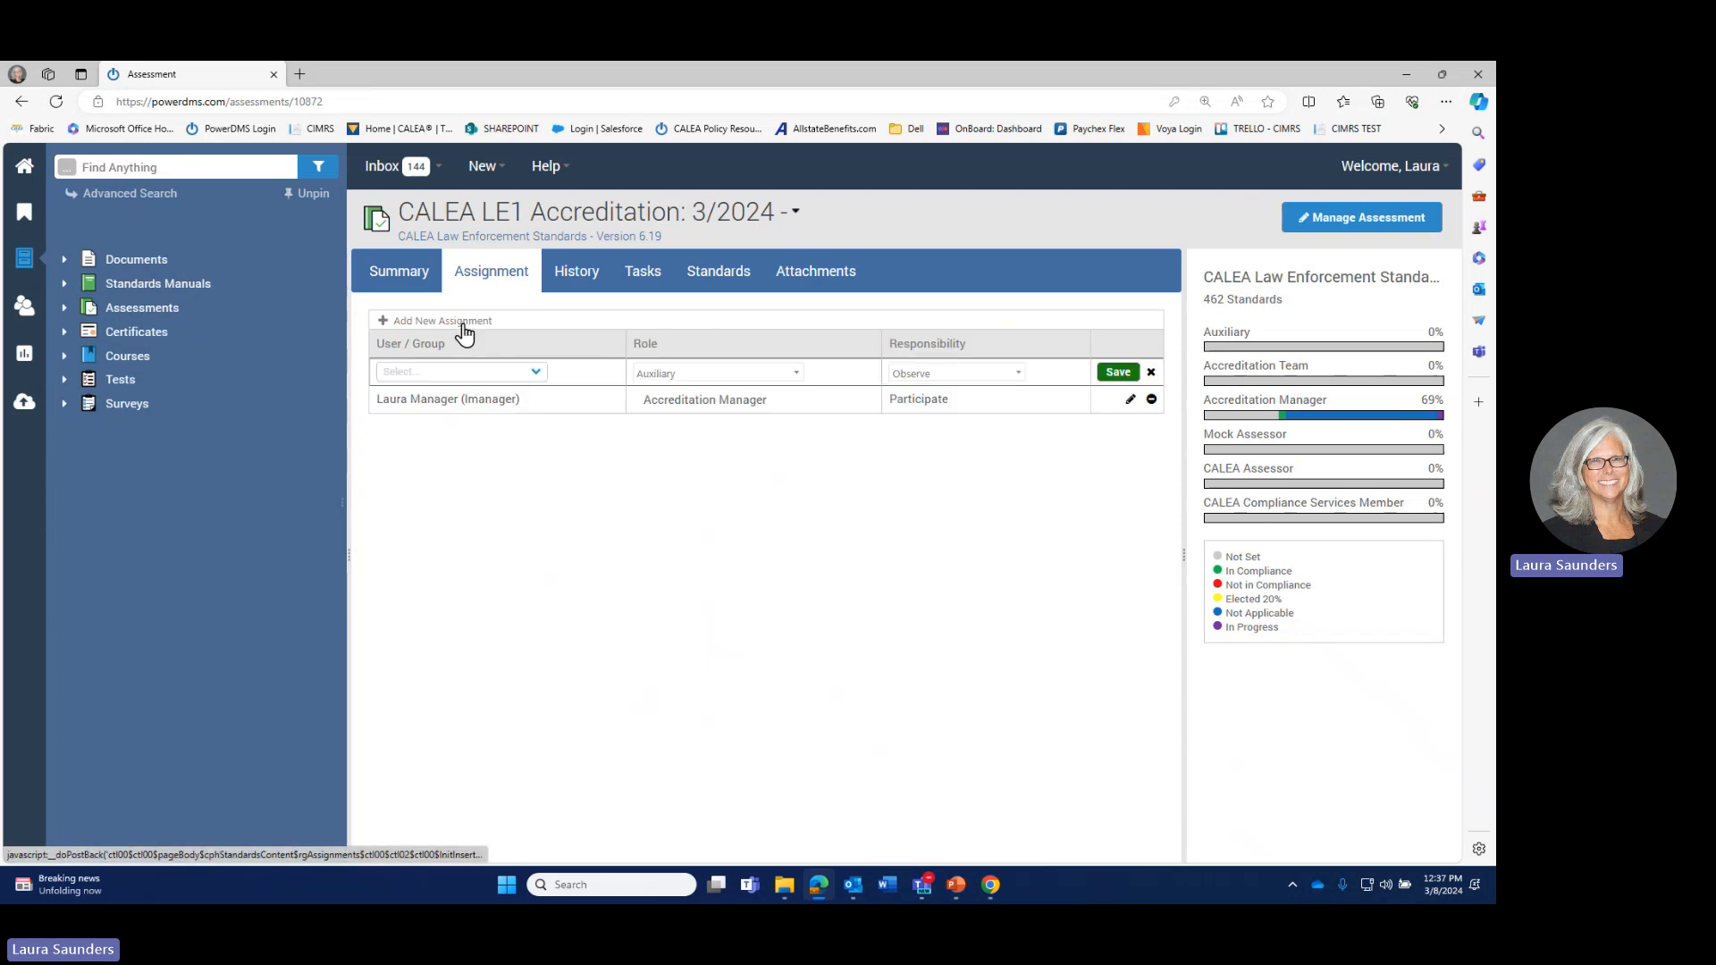
{"action": "left_click", "coordinate": [472, 365]}
{"action": "type", "text": "csm"}
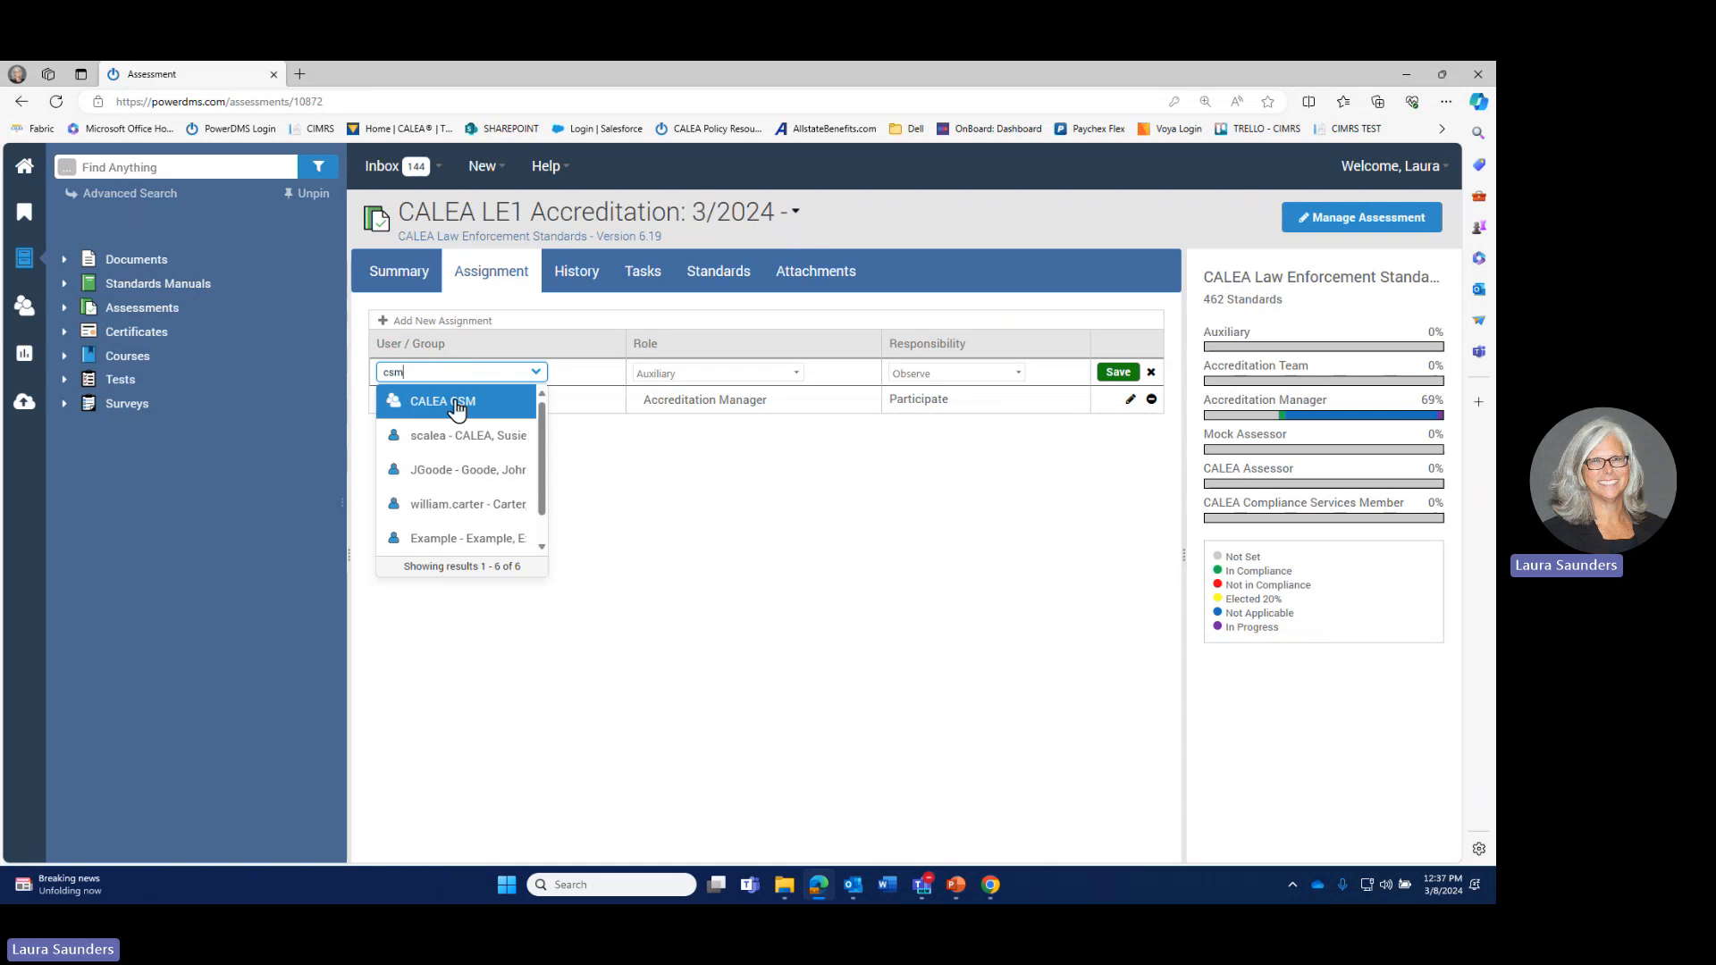
{"action": "left_click", "coordinate": [456, 401]}
{"action": "left_click", "coordinate": [679, 374]}
{"action": "left_click", "coordinate": [685, 378]}
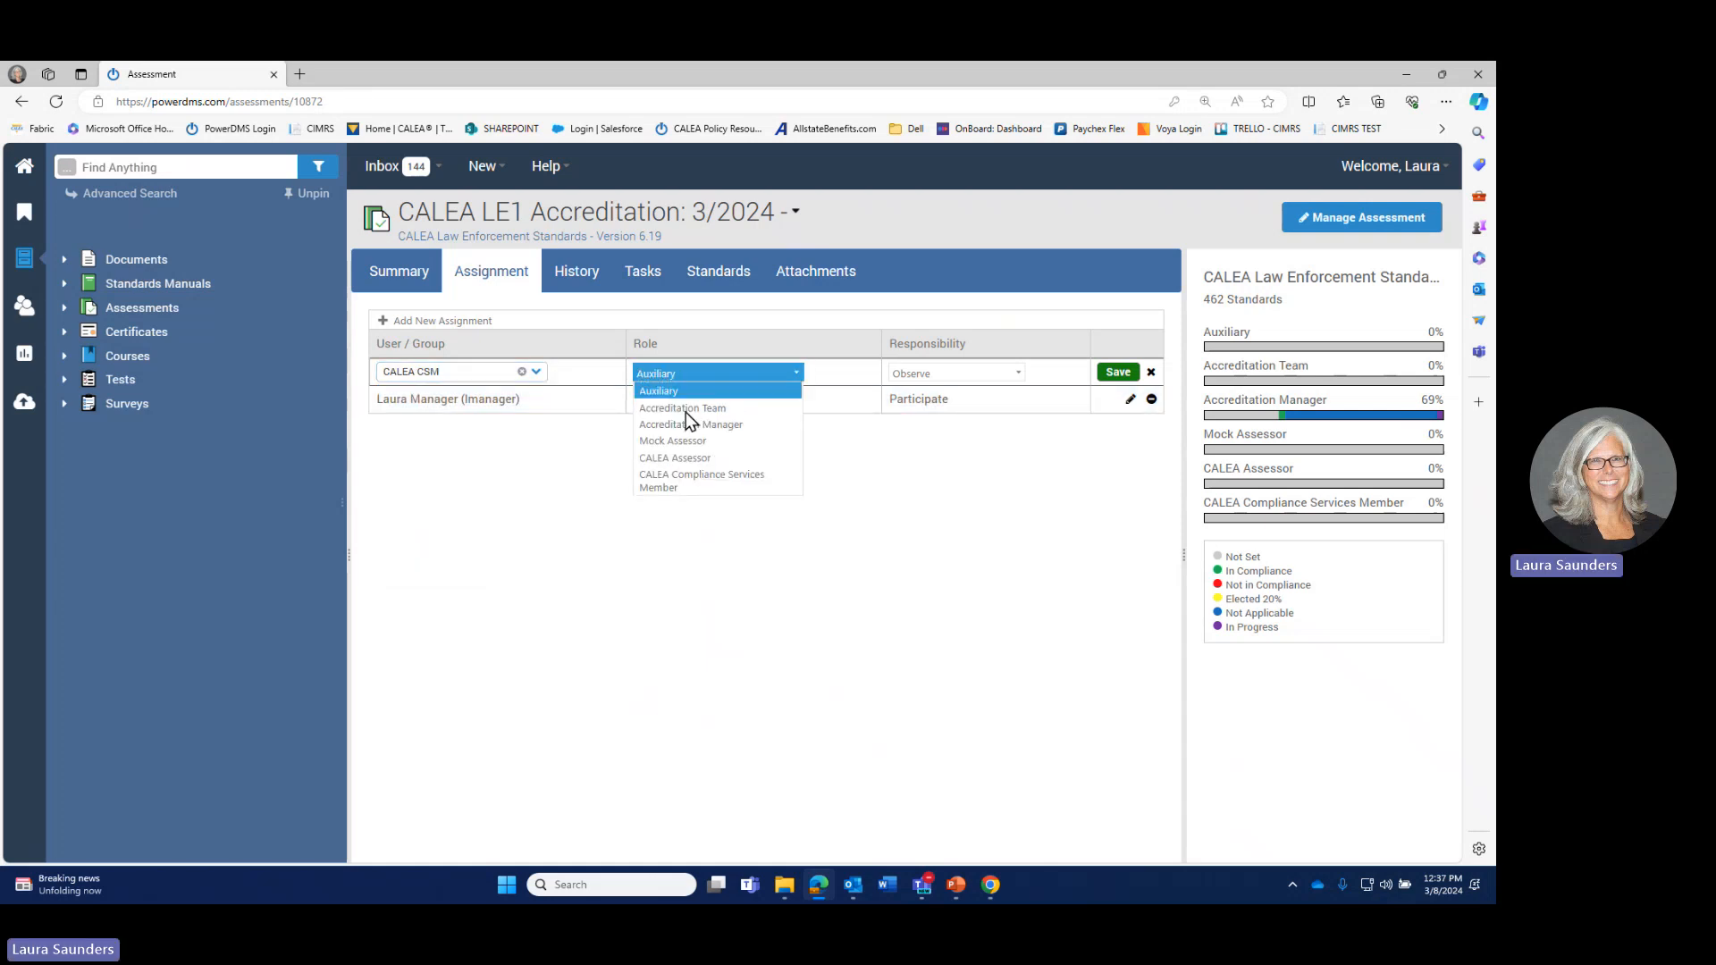
{"action": "left_click", "coordinate": [690, 476]}
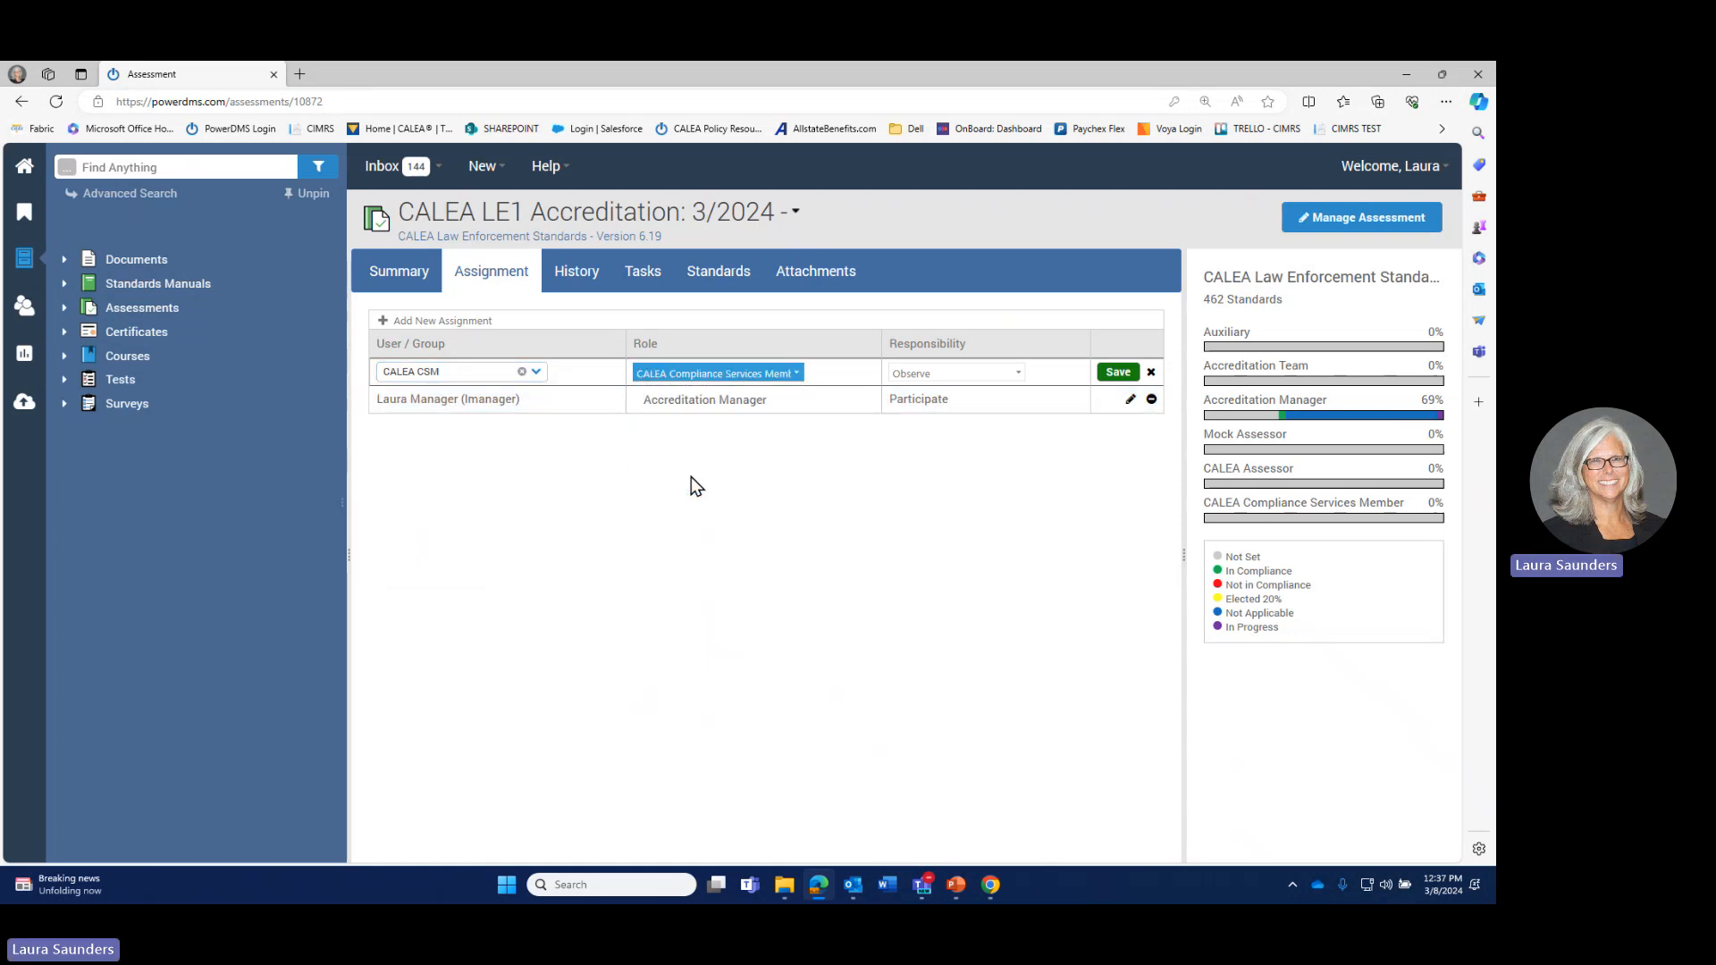
{"action": "left_click", "coordinate": [945, 379]}
{"action": "left_click", "coordinate": [946, 379]}
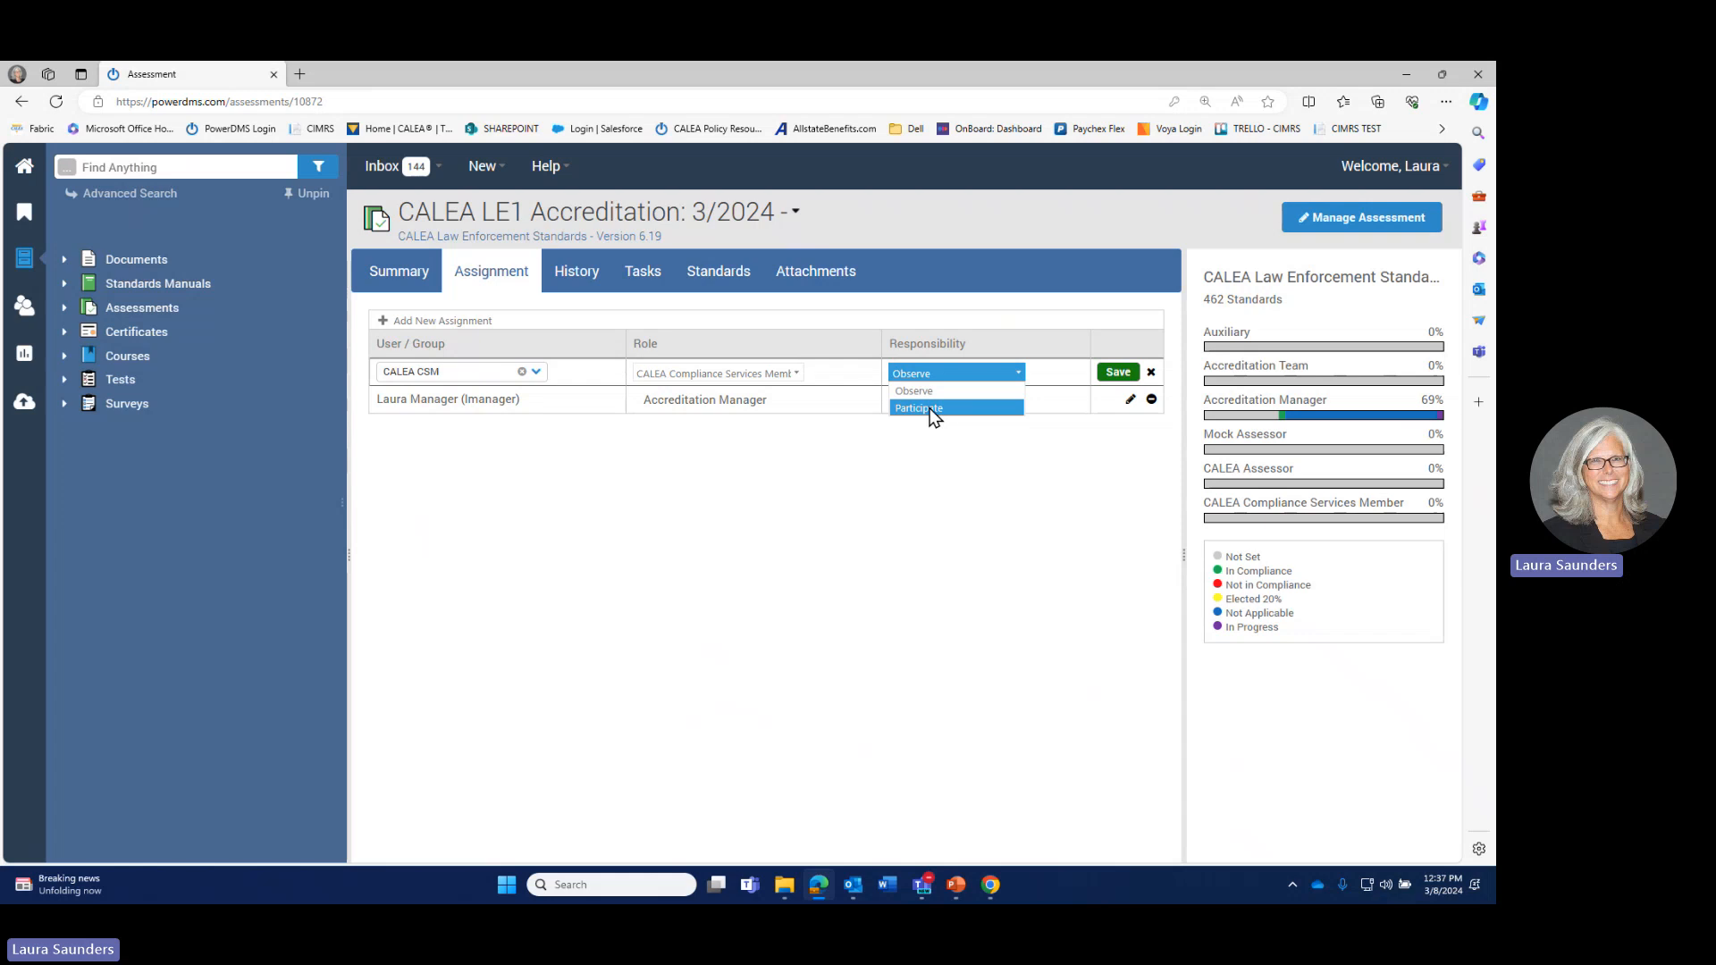
{"action": "left_click", "coordinate": [932, 410]}
{"action": "left_click", "coordinate": [1118, 372]}
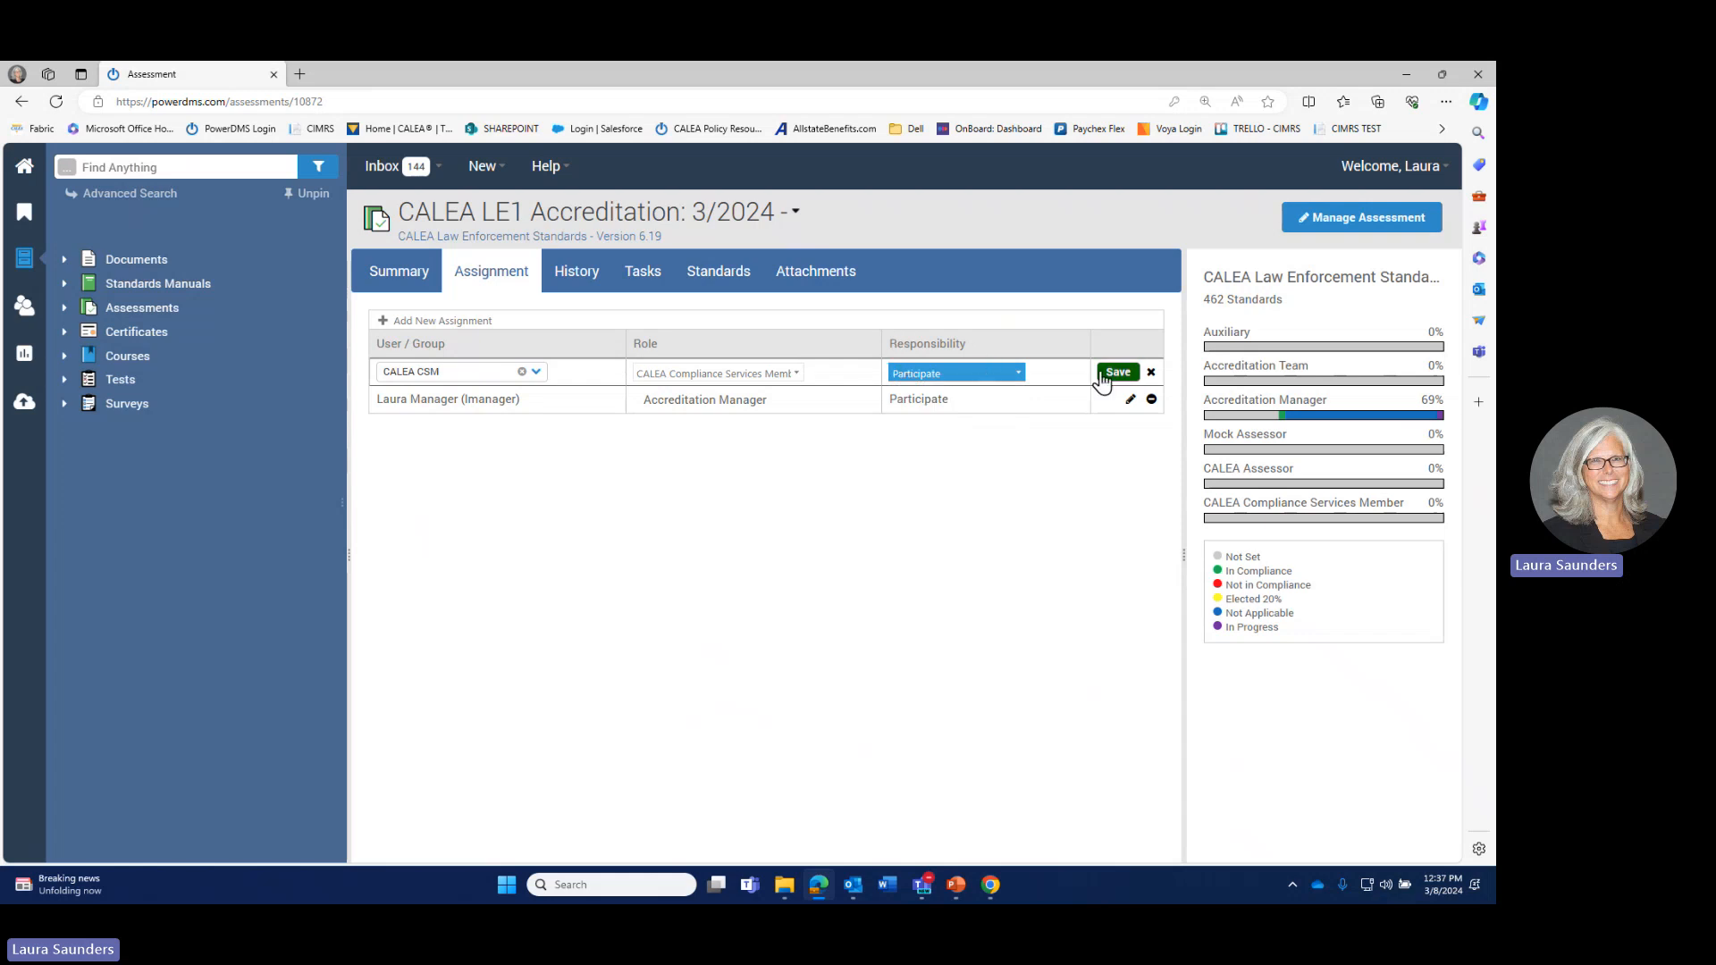
{"action": "left_click", "coordinate": [448, 323]}
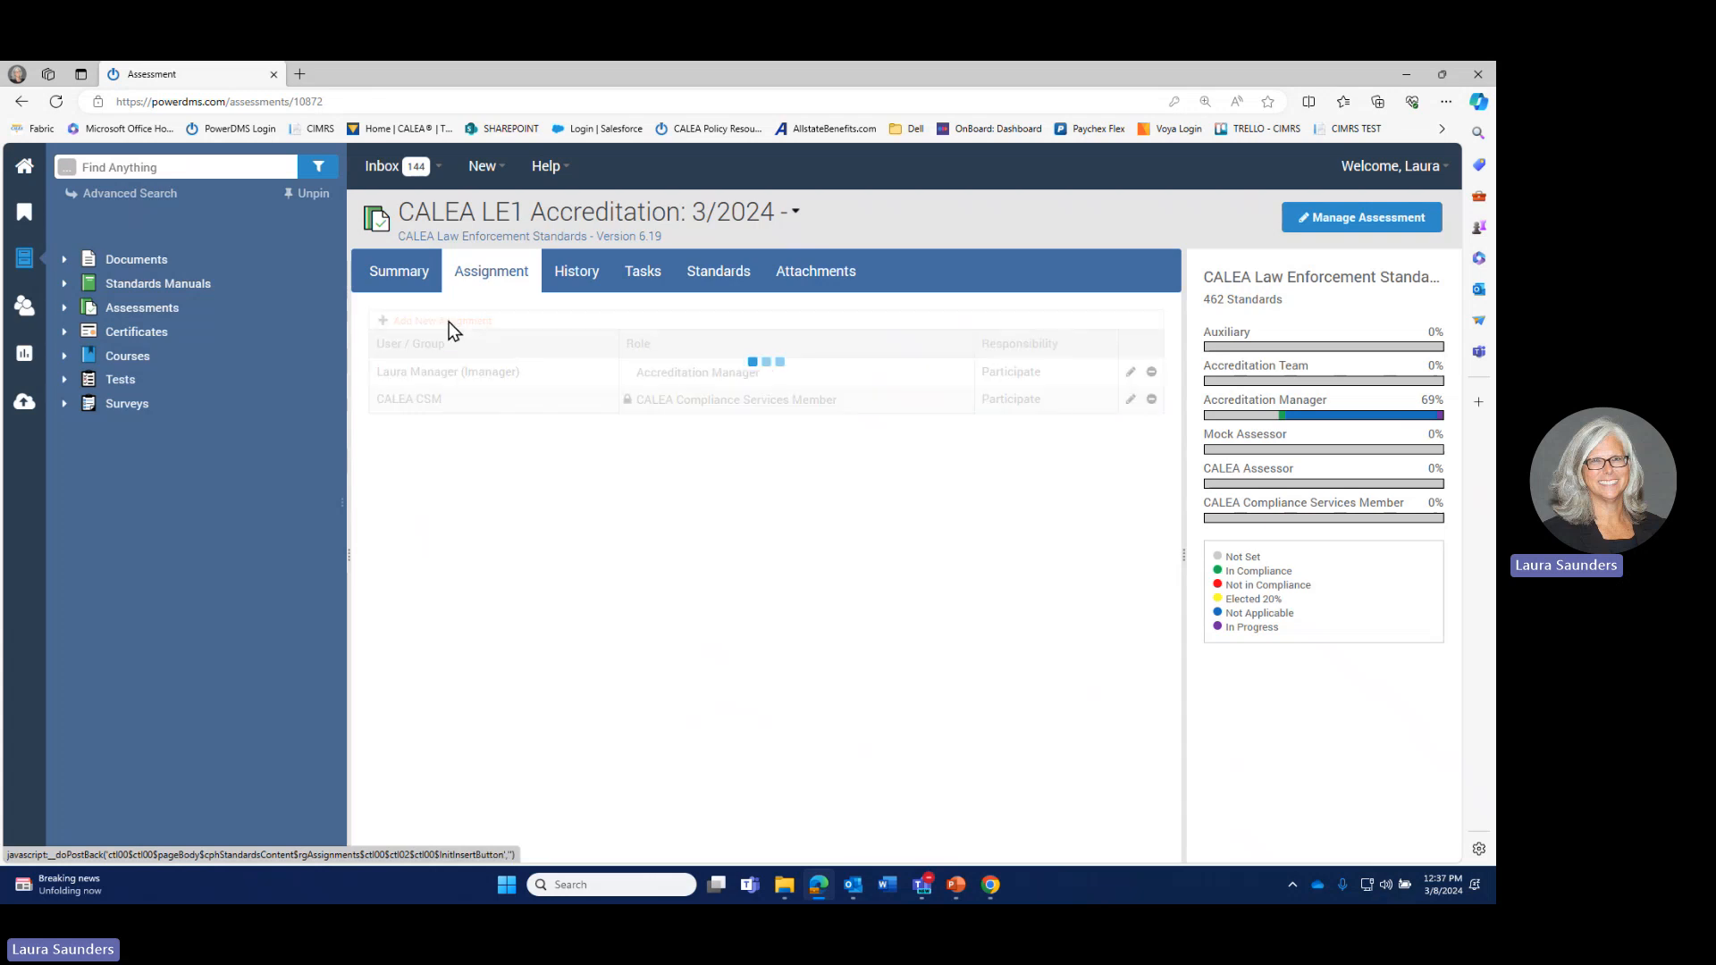
{"action": "left_click", "coordinate": [468, 373]}
Step: Assign CALEA CSM again as Accreditation Manager, keeping Observe responsibility, and save
{"action": "type", "text": "csm"}
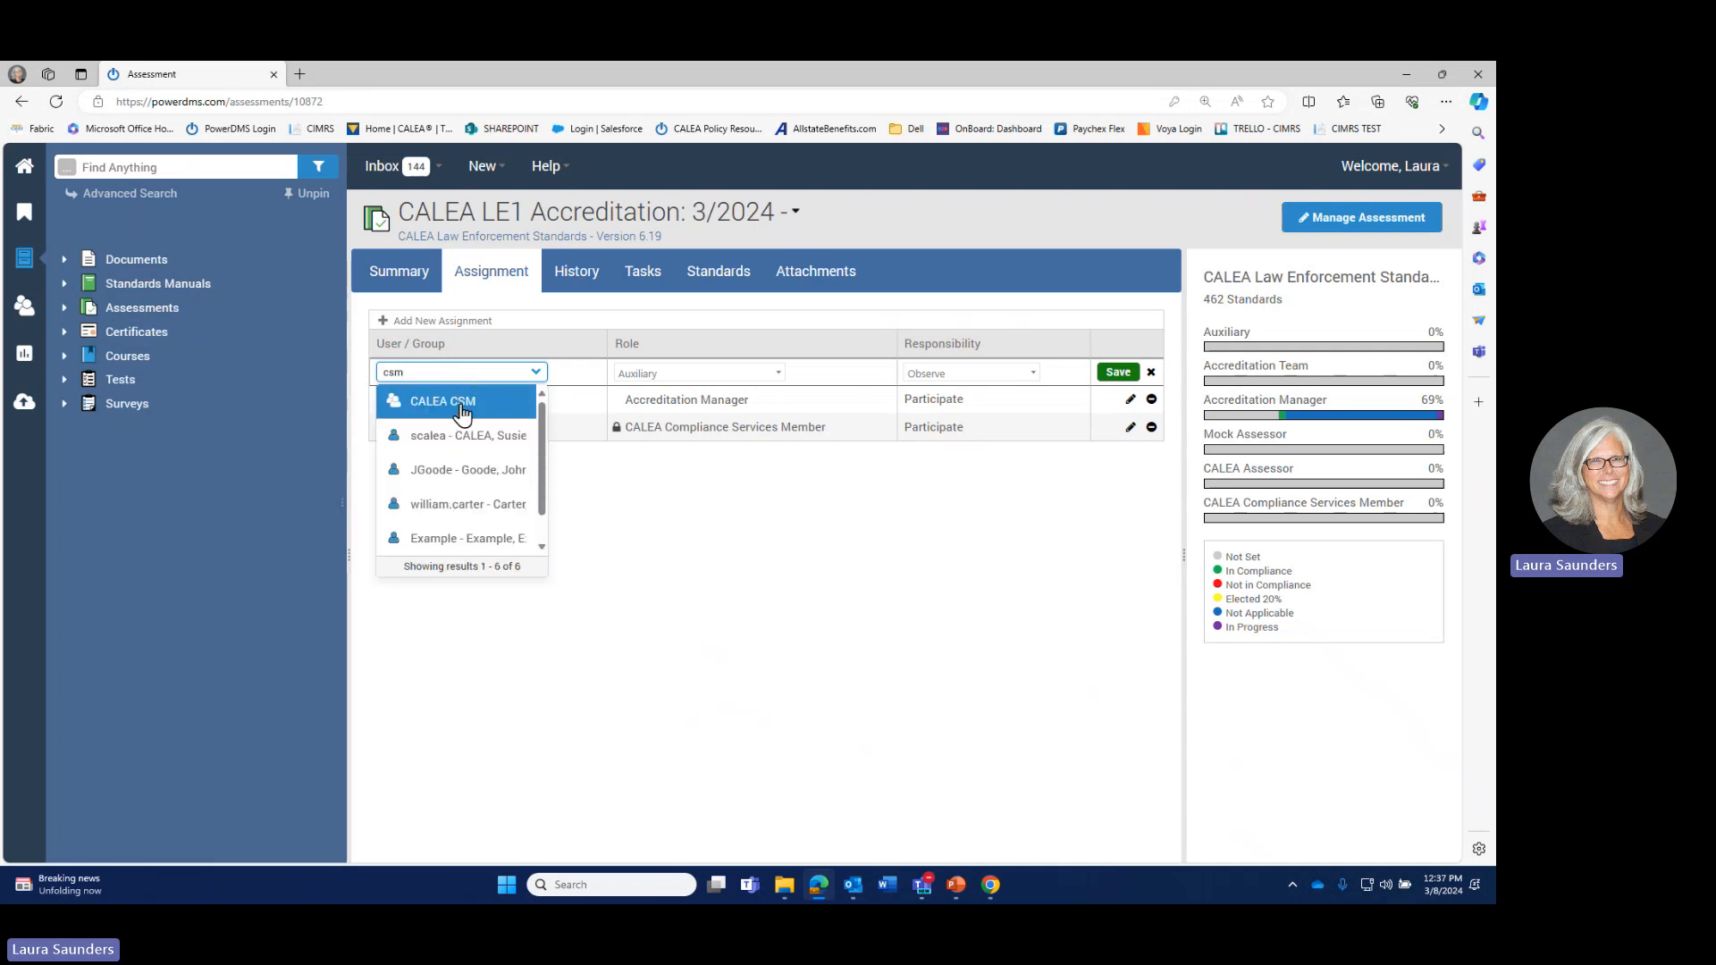
{"action": "left_click", "coordinate": [461, 412]}
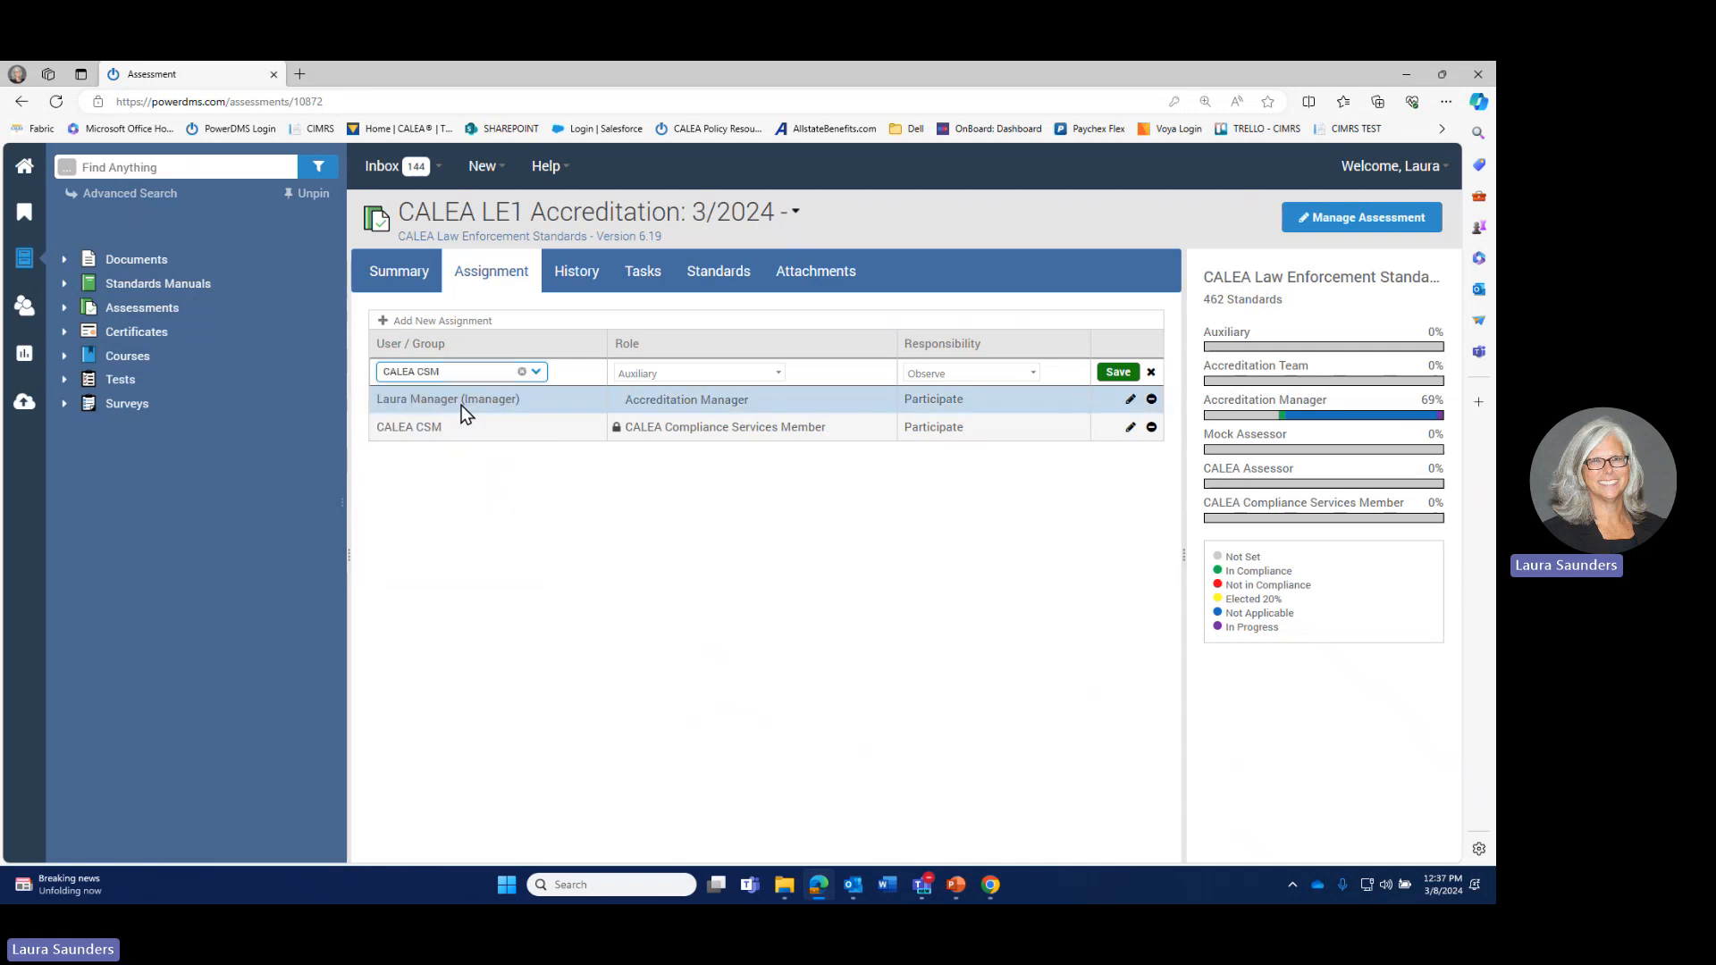
{"action": "left_click", "coordinate": [656, 373]}
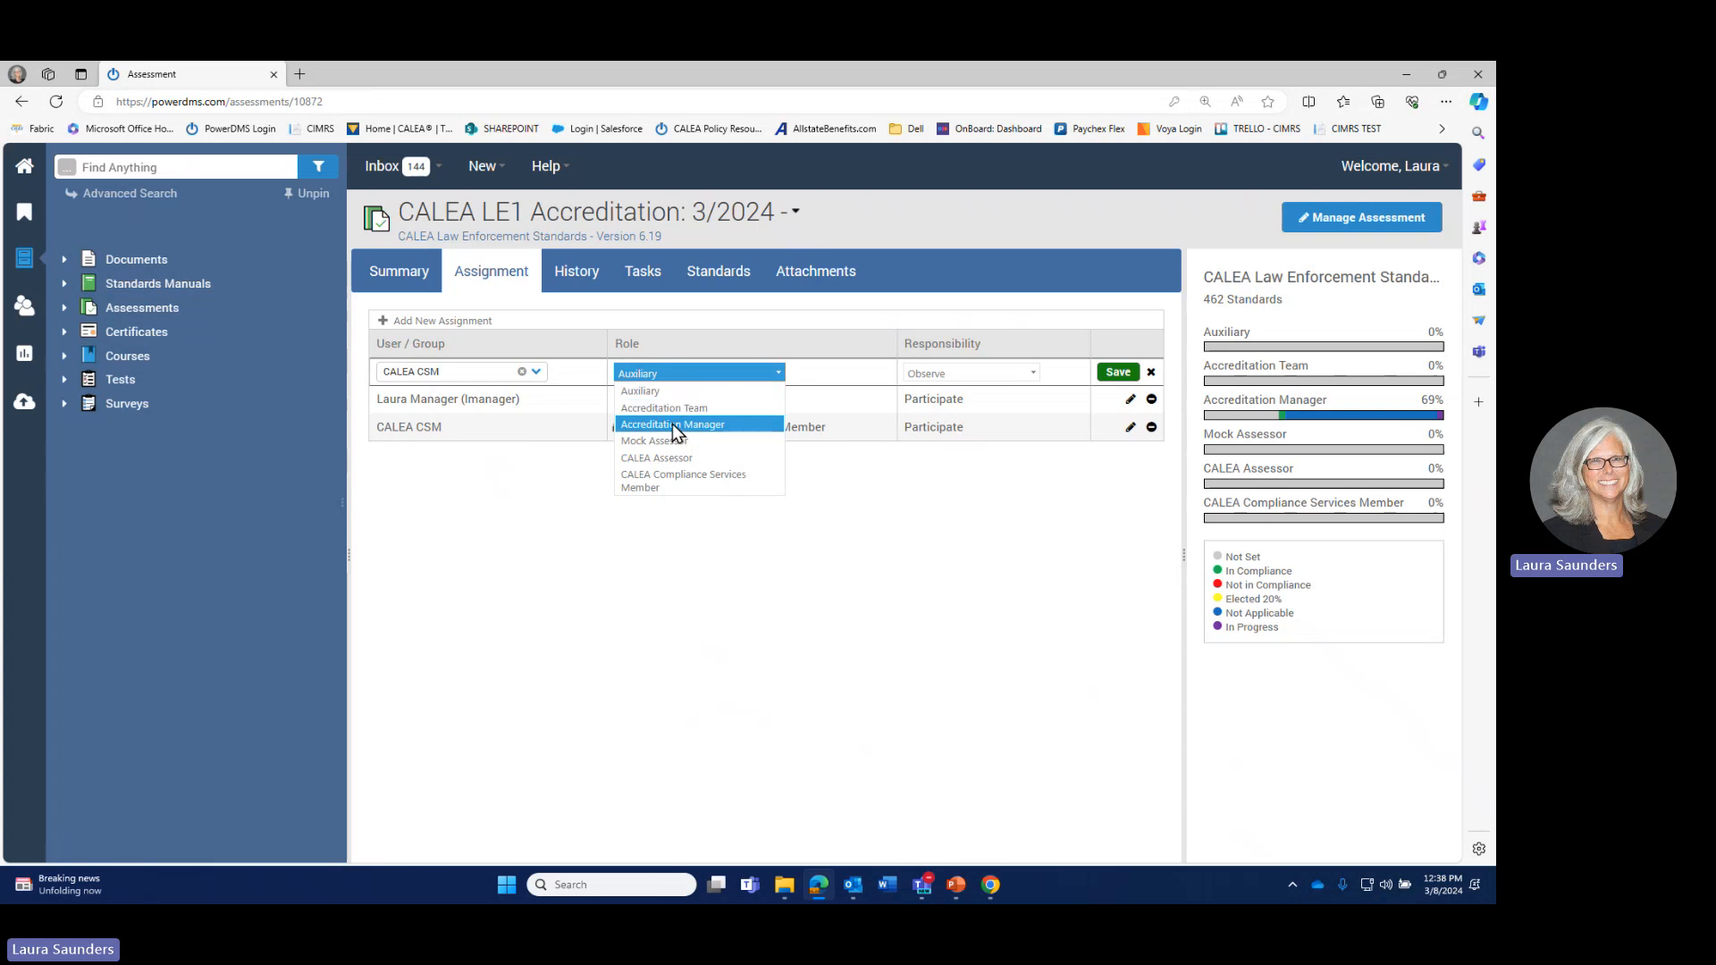
{"action": "left_click", "coordinate": [672, 427]}
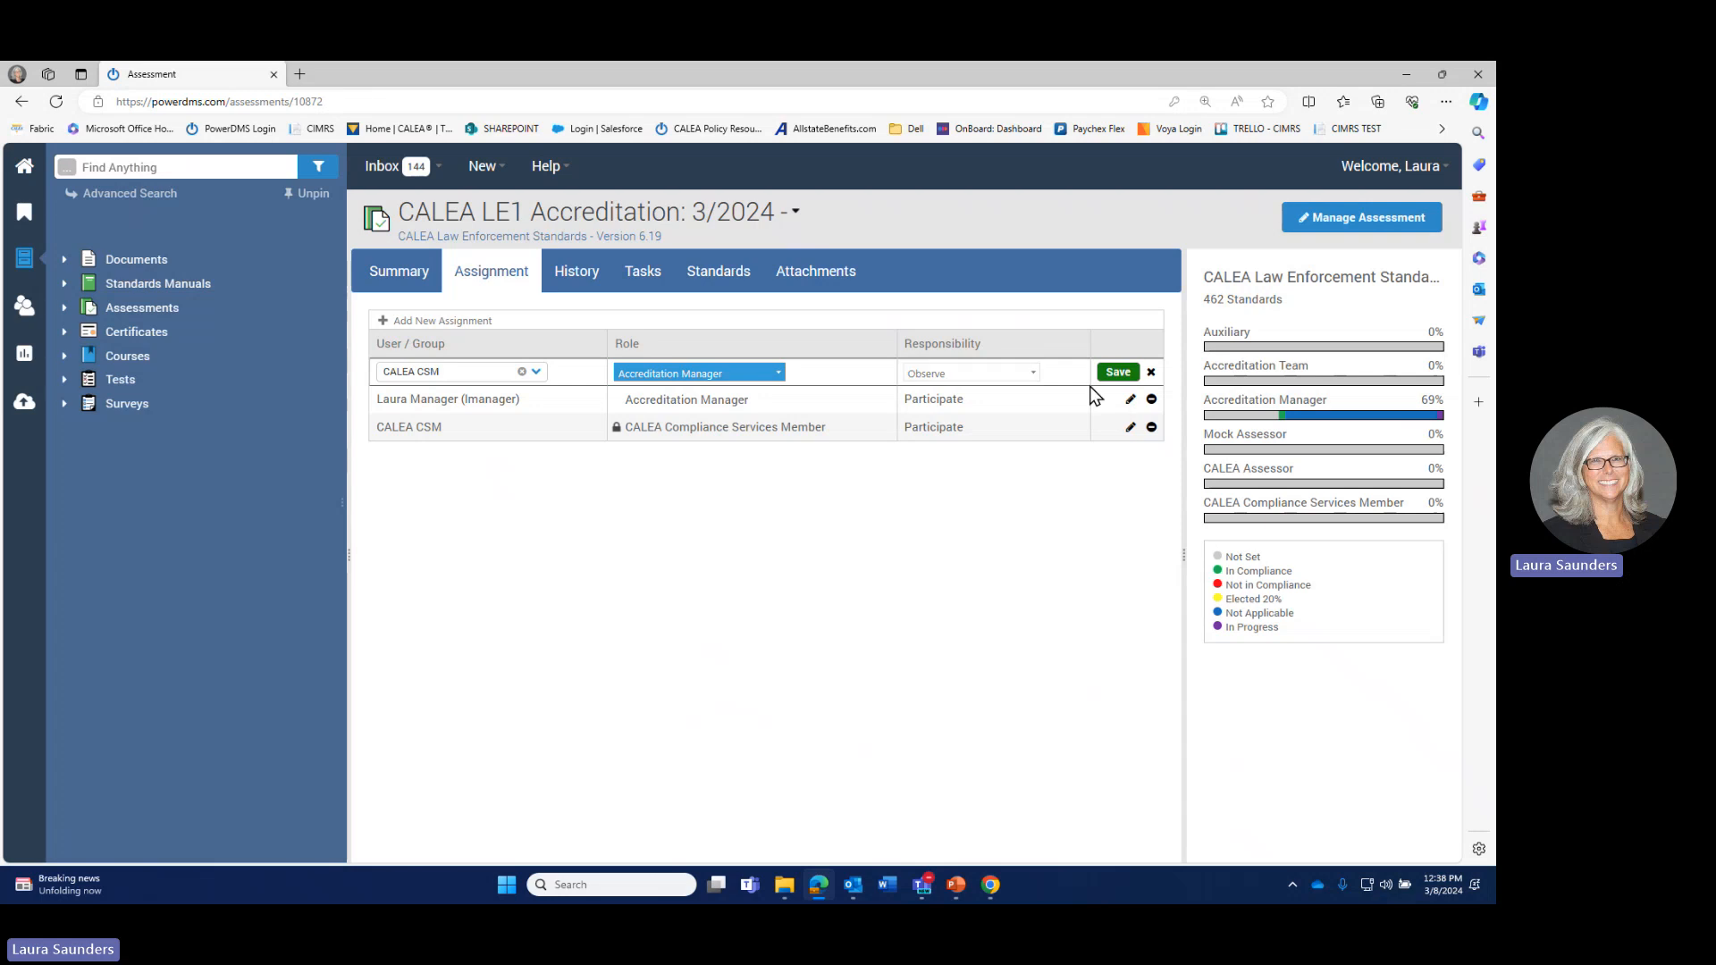
{"action": "left_click", "coordinate": [1116, 372]}
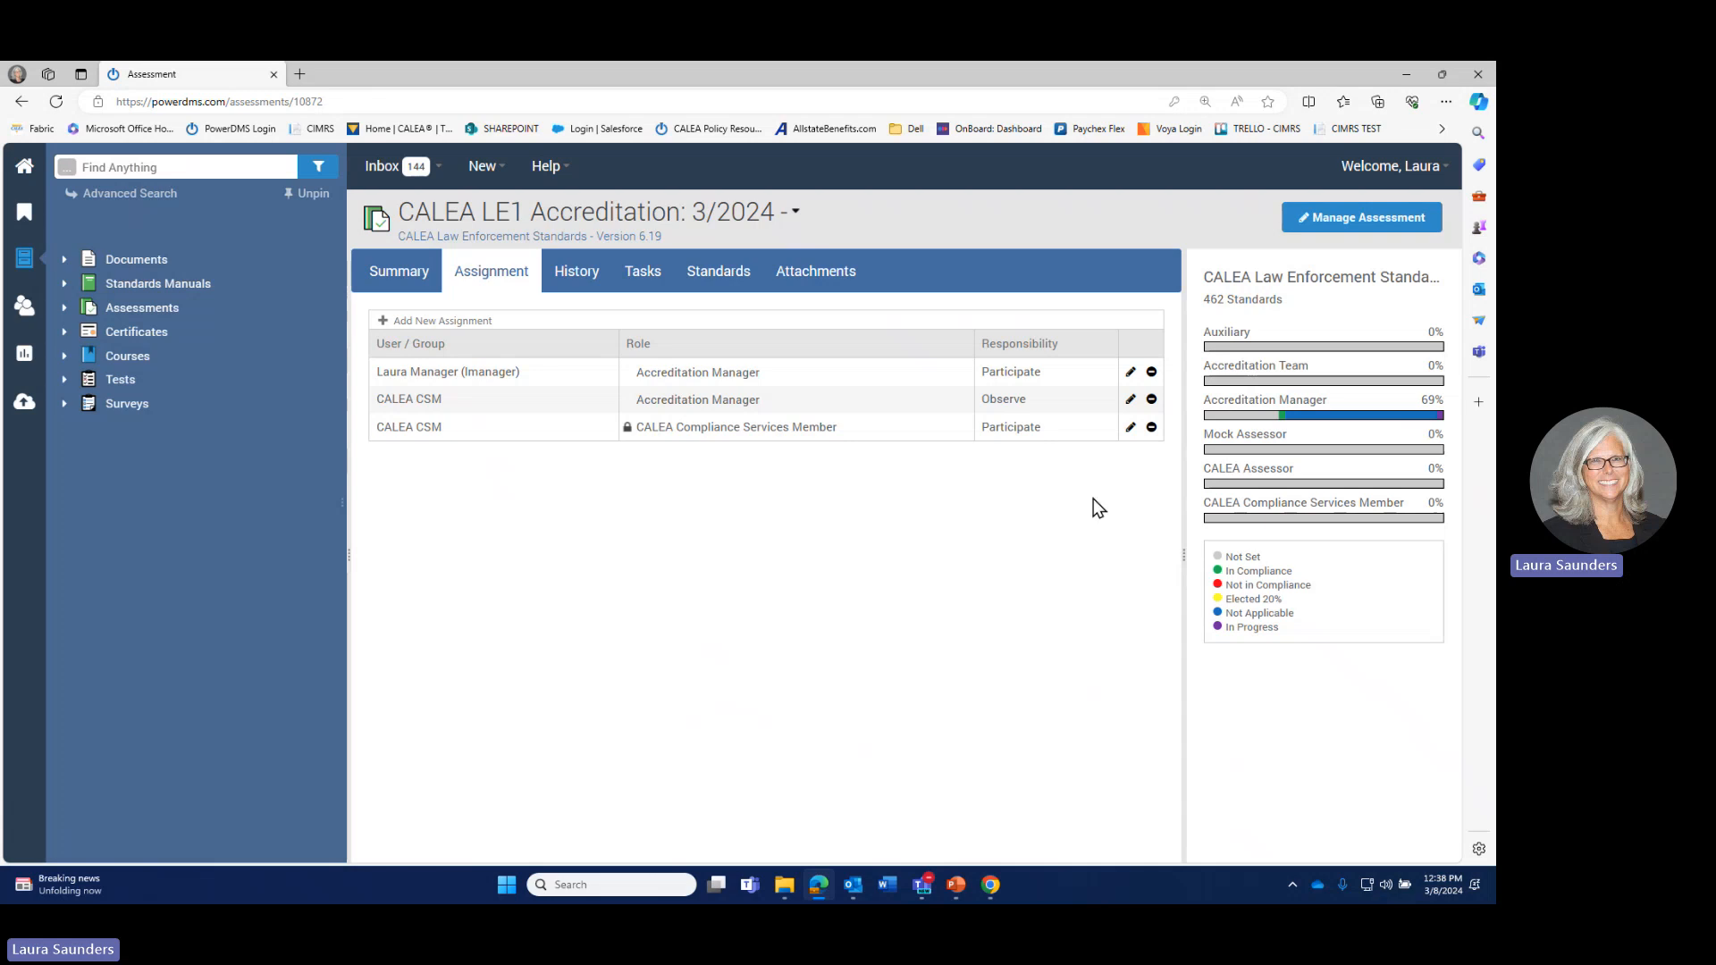
{"action": "mouse_move", "coordinate": [1205, 382]}
{"action": "left_click", "coordinate": [1377, 168]}
Step: Switch the login to the CALEA Sandbox site by entering its site key
{"action": "left_click_drag", "start_coordinate": [1024, 73], "coordinate": [0, 260]}
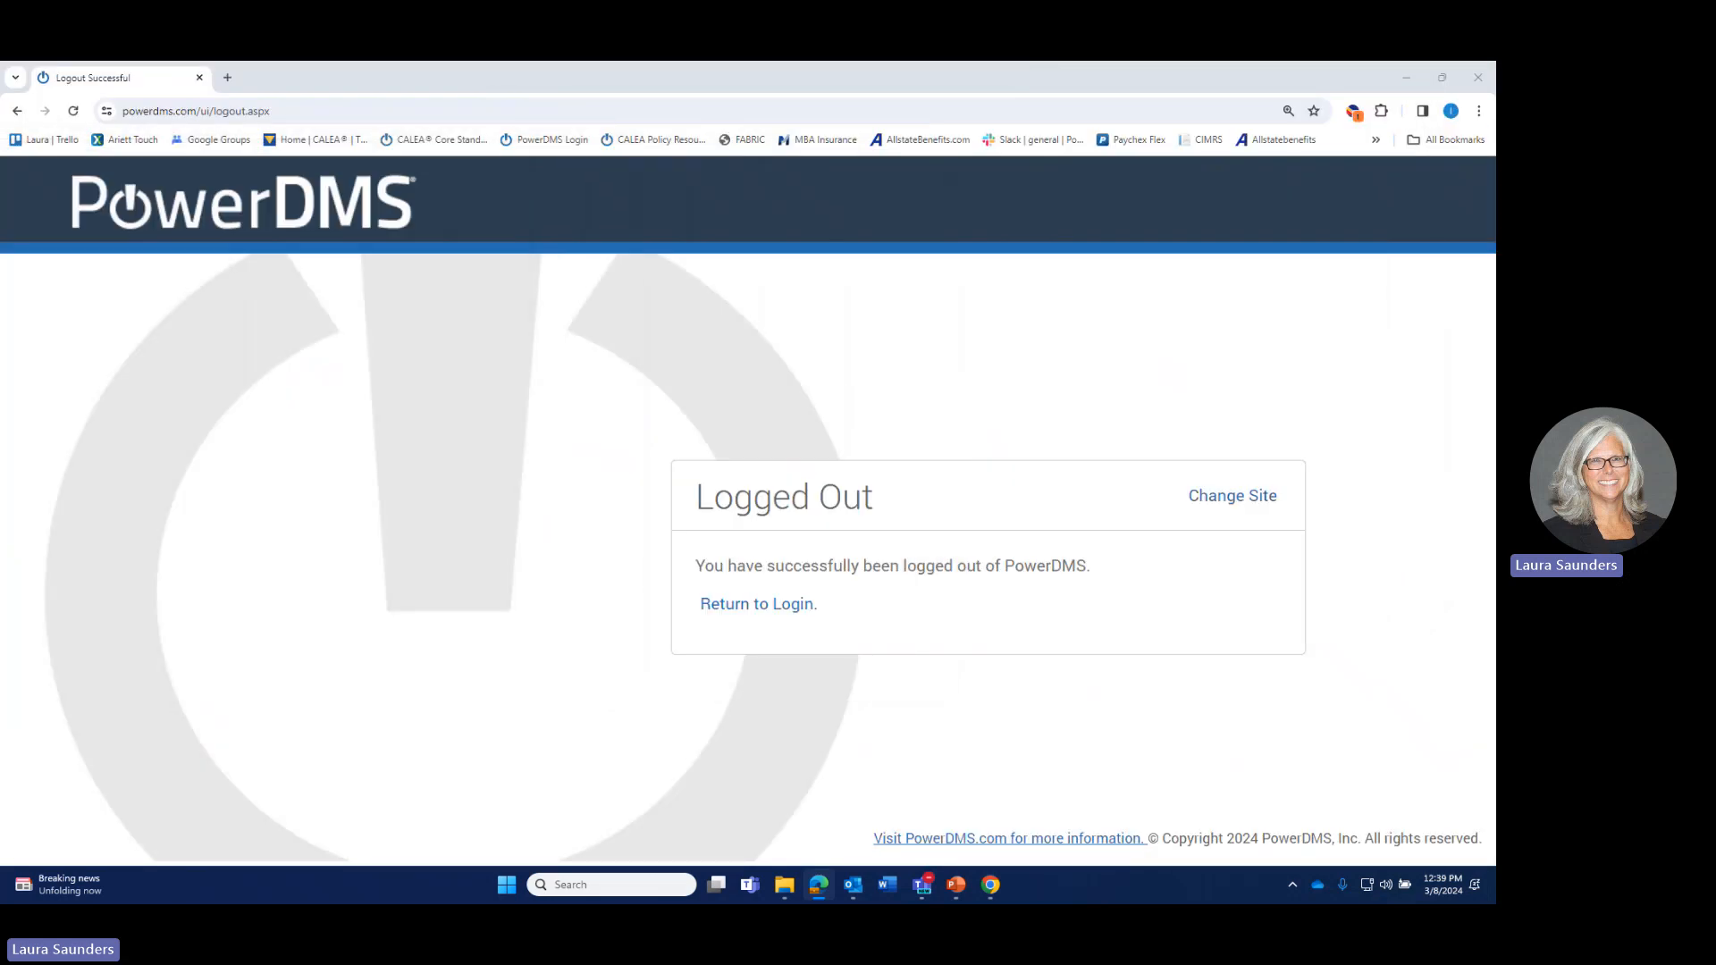
{"action": "left_click", "coordinate": [1253, 502]}
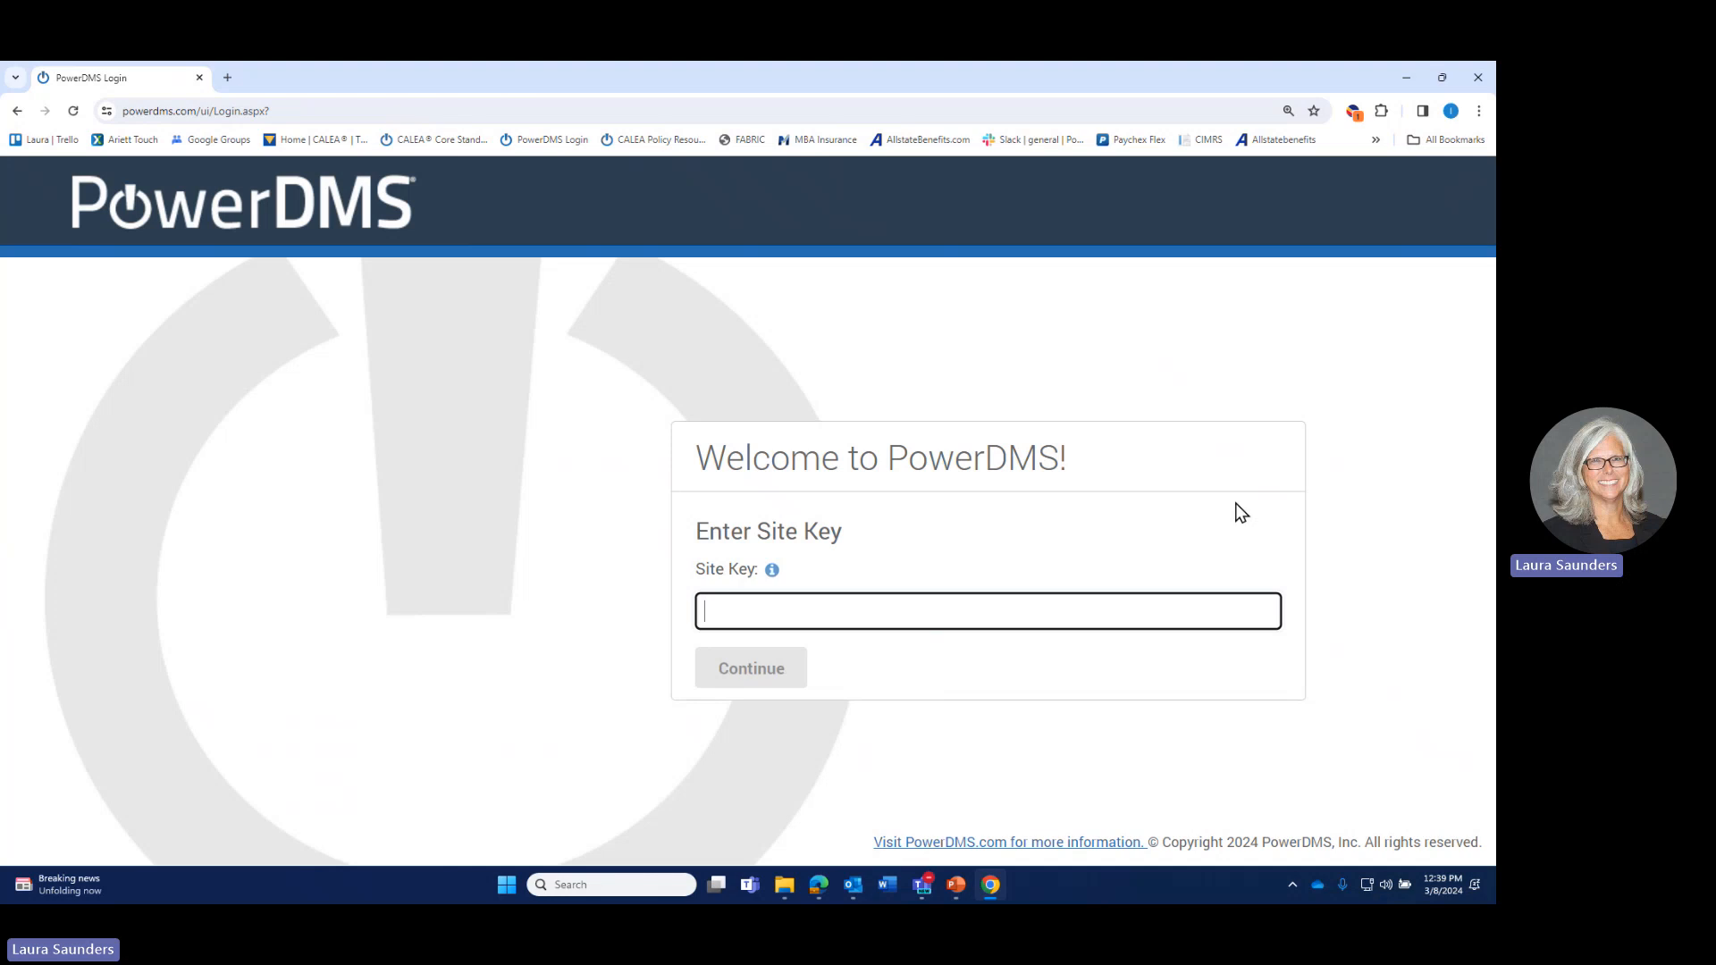
{"action": "type", "text": "csand"}
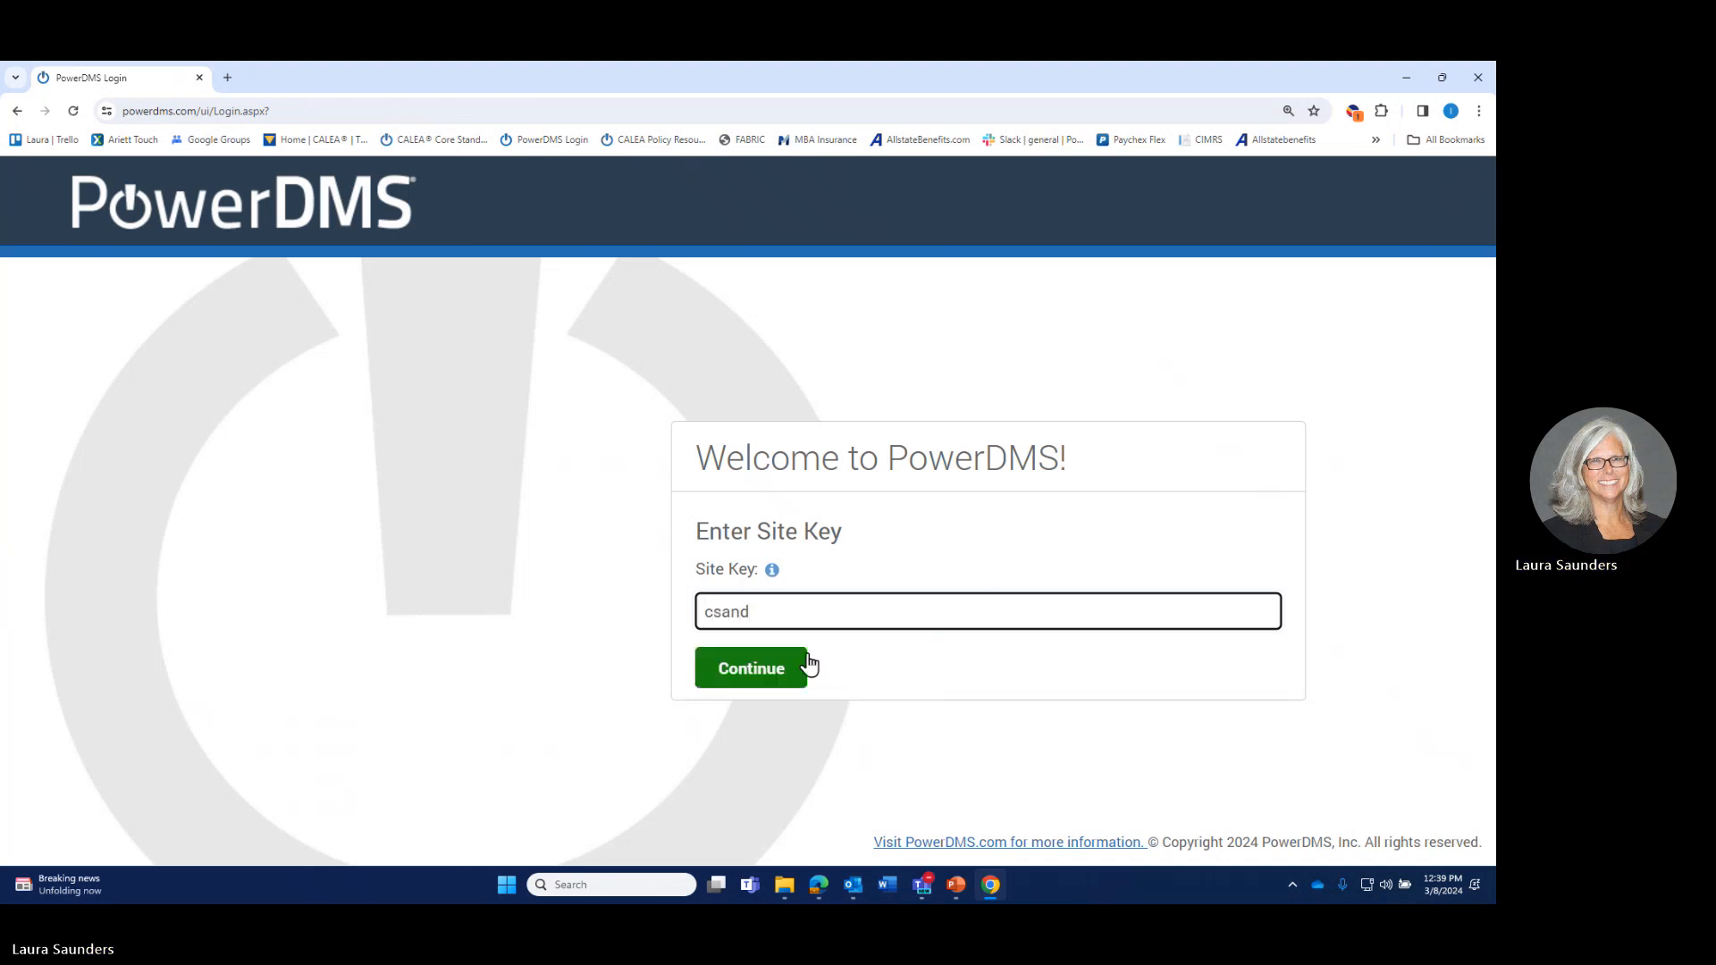
{"action": "left_click", "coordinate": [810, 666]}
Step: Log in with the new user's username and password
{"action": "double_click", "coordinate": [835, 527]}
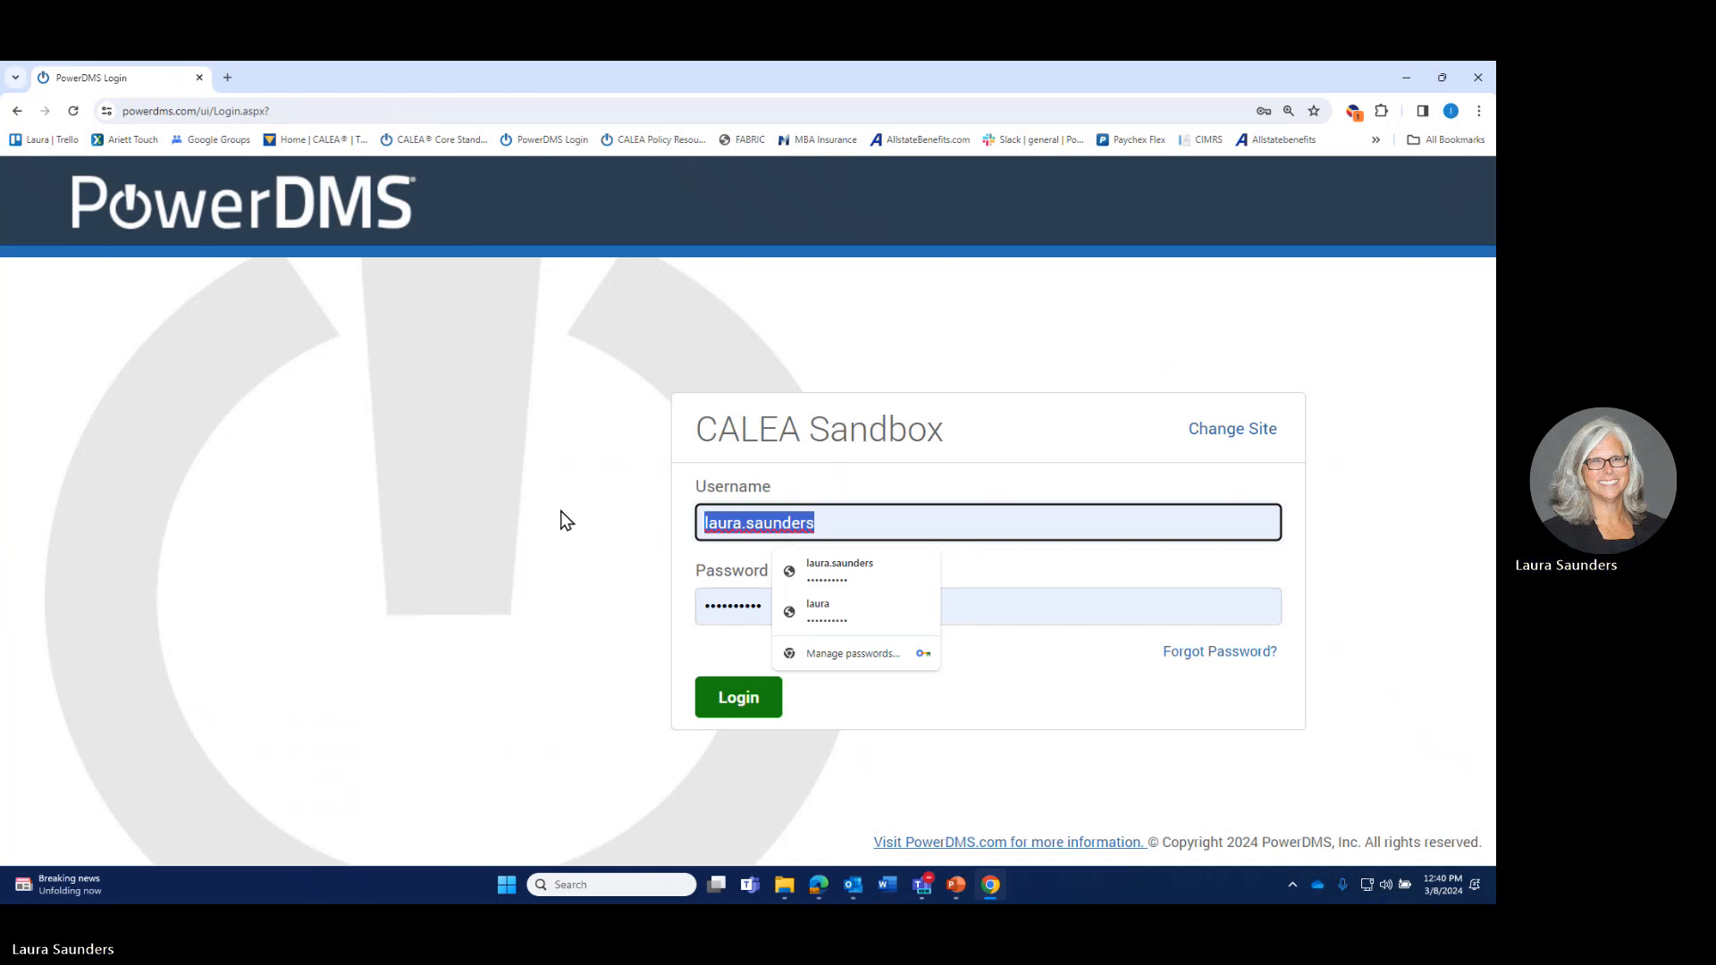
{"action": "type", "text": "scalea"}
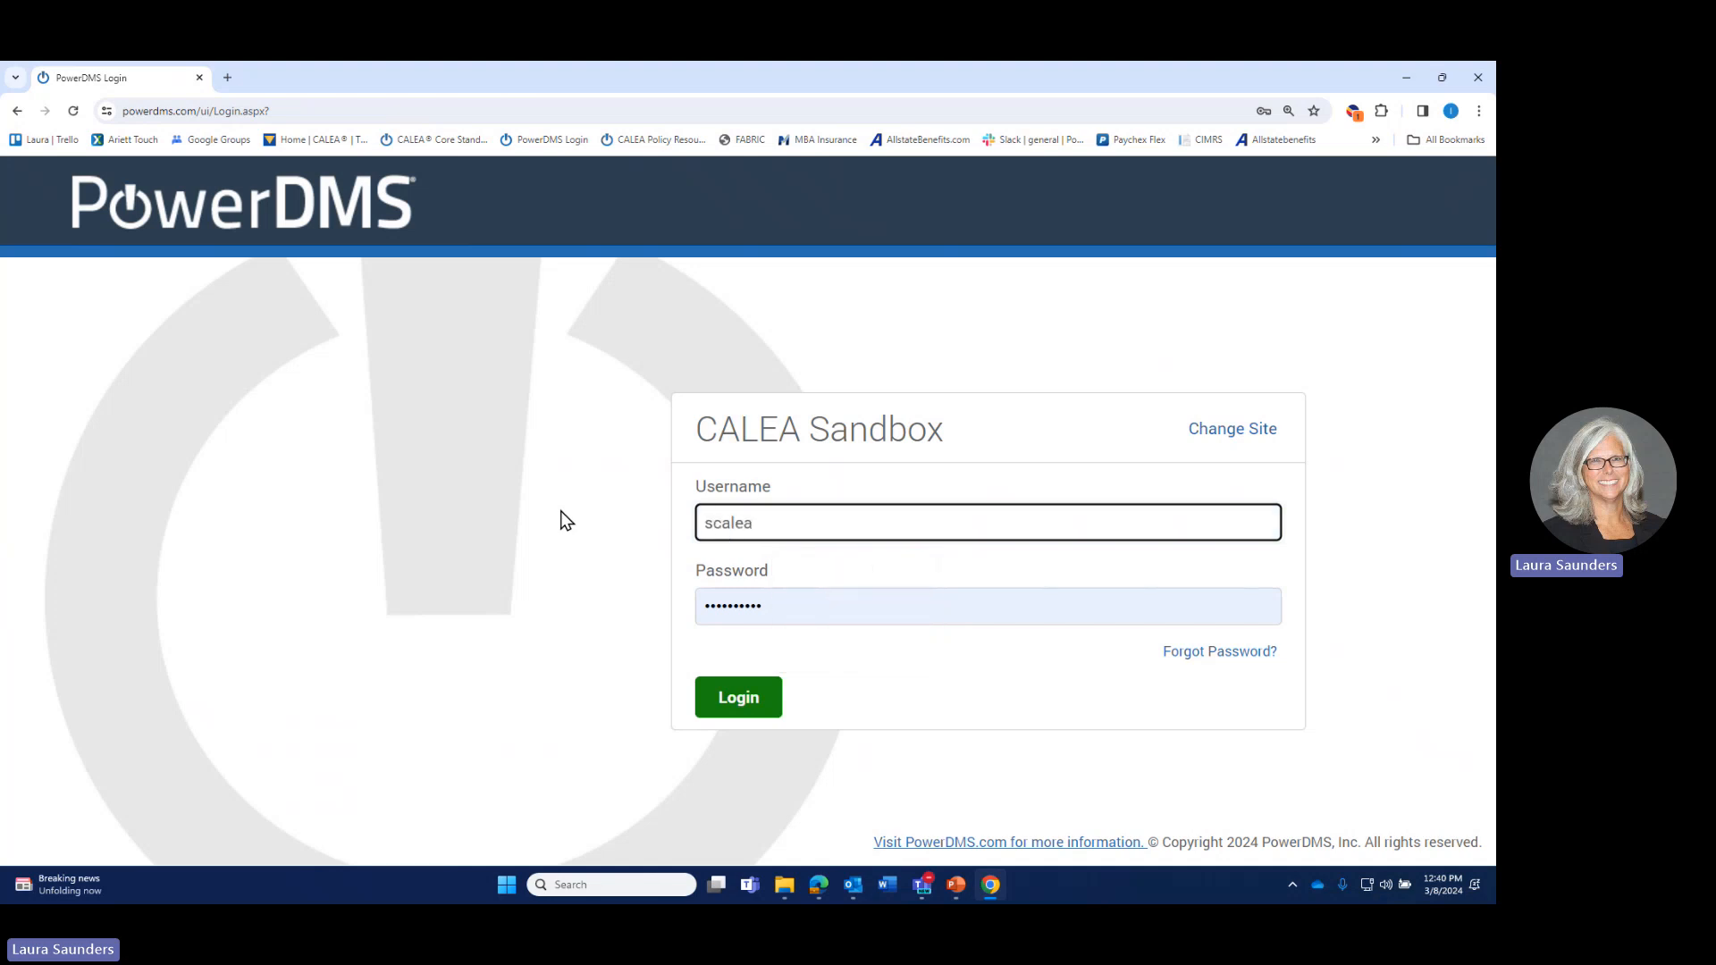
{"action": "double_click", "coordinate": [801, 605]}
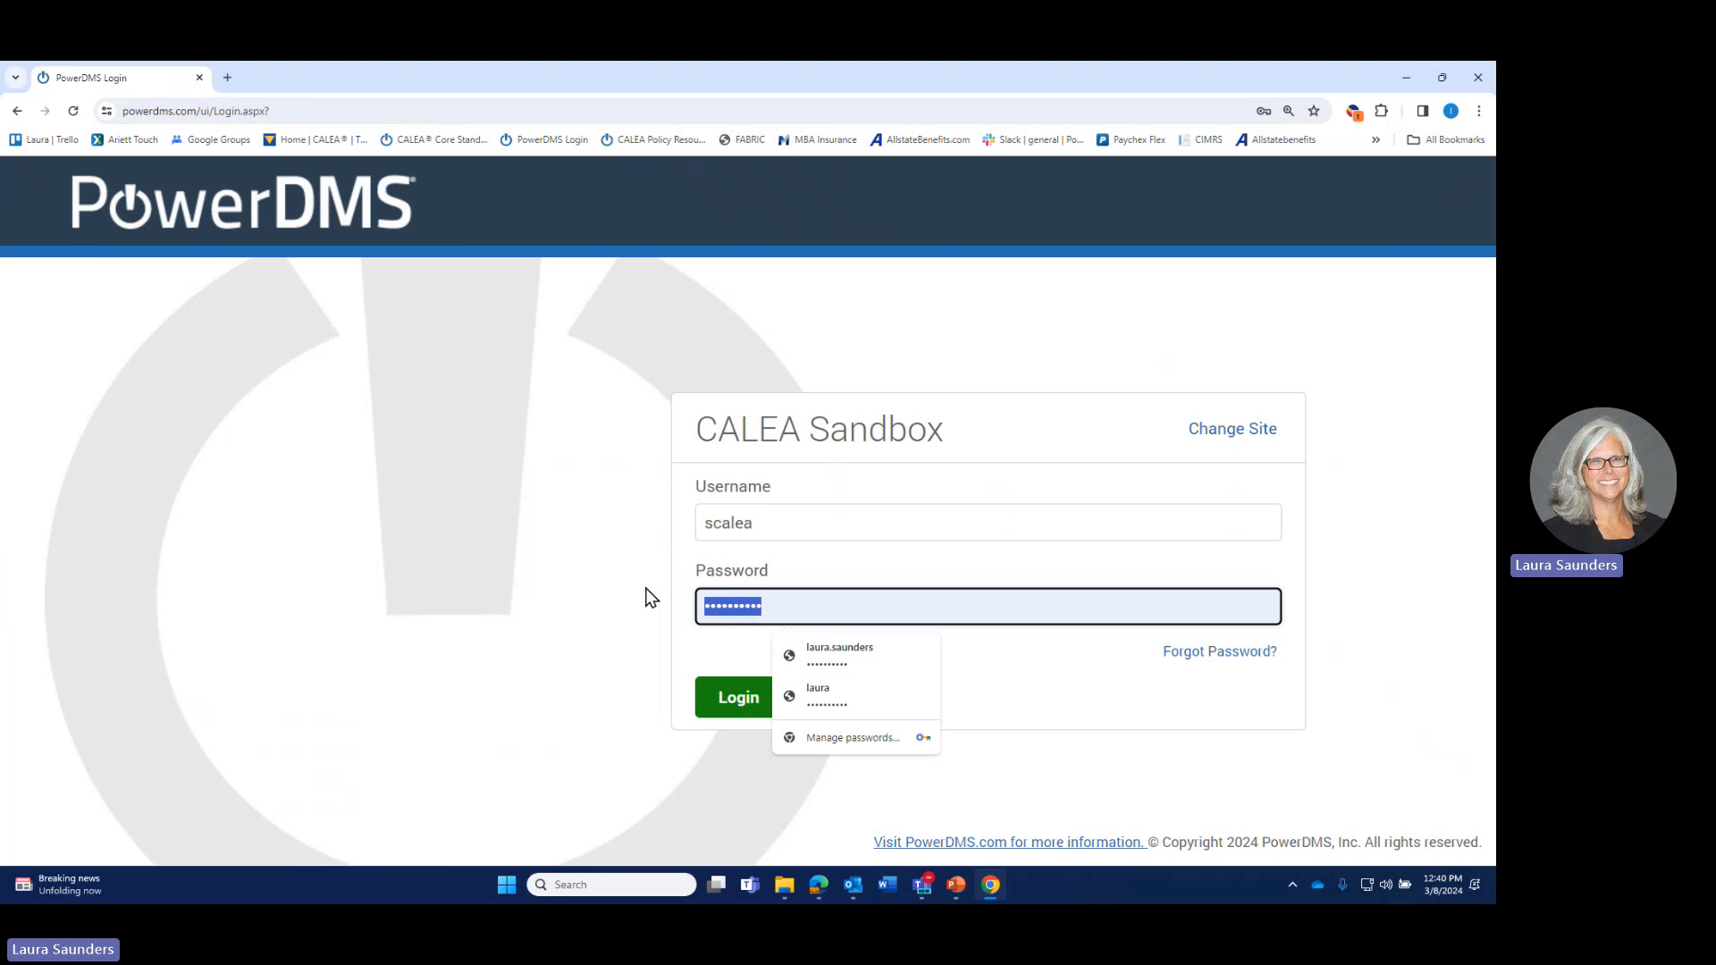
{"action": "type", "text": "••••••••••"}
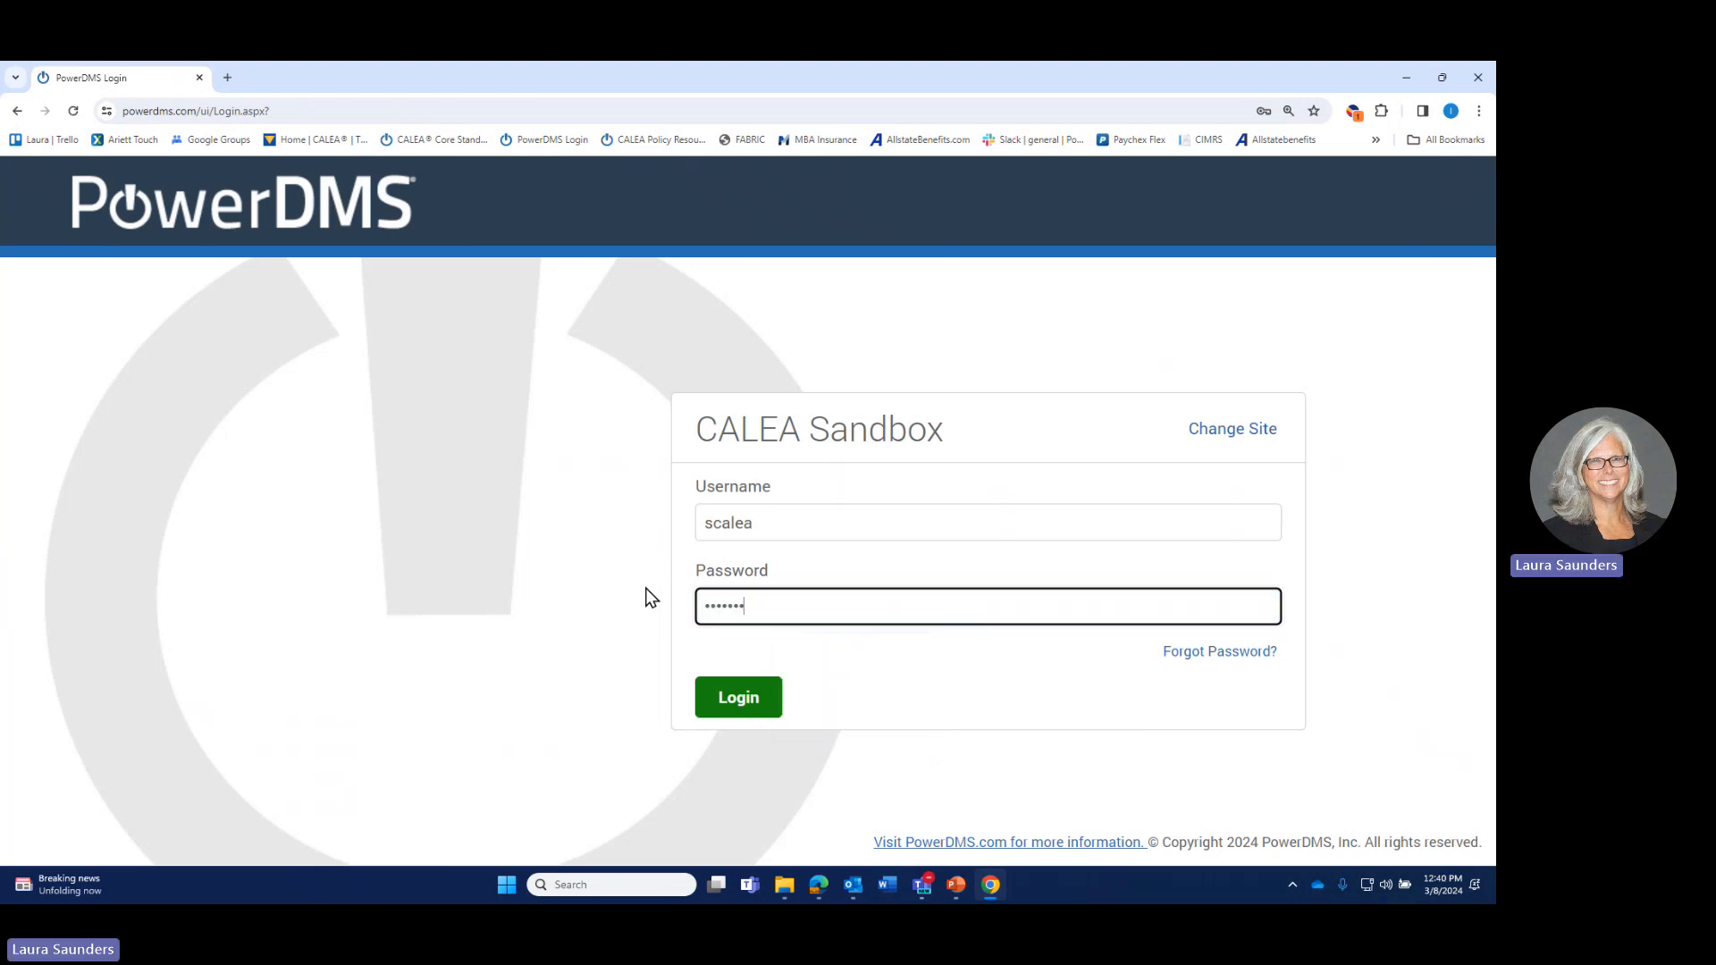
{"action": "left_click", "coordinate": [740, 699]}
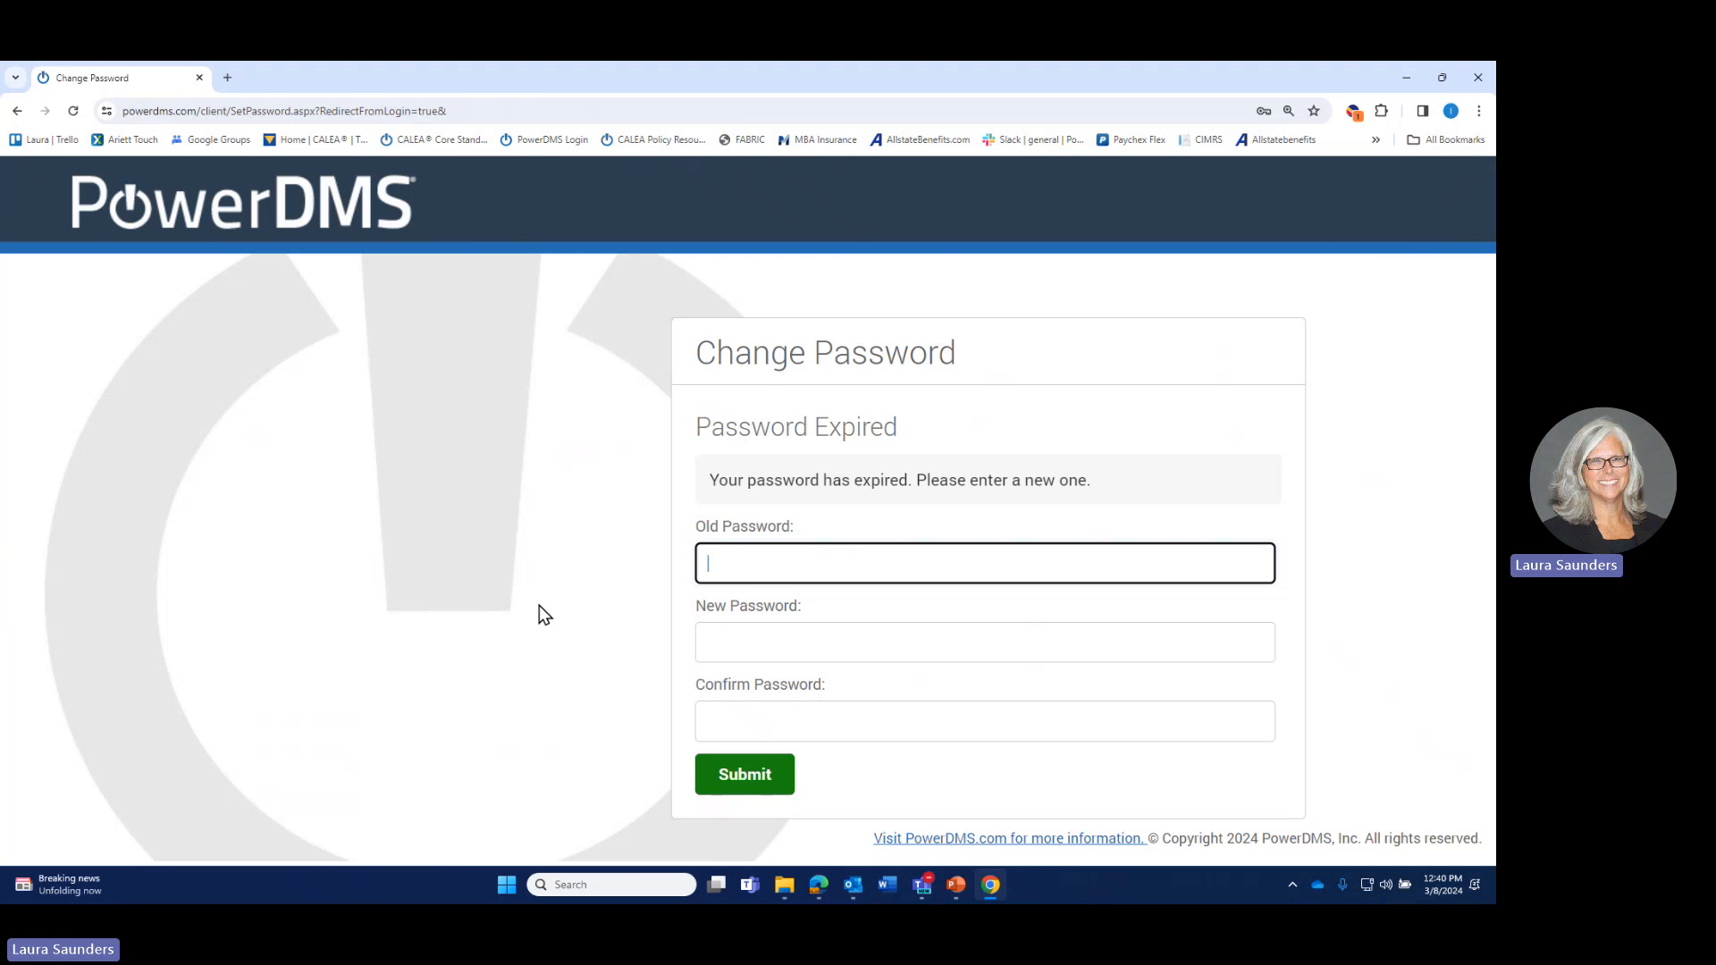
Step: Replace the expired password with a new, confirmed one and skip email verification to enter PowerDMS
{"action": "type", "text": "••••••••••"}
{"action": "left_click", "coordinate": [818, 644]}
{"action": "type", "text": "•••••"}
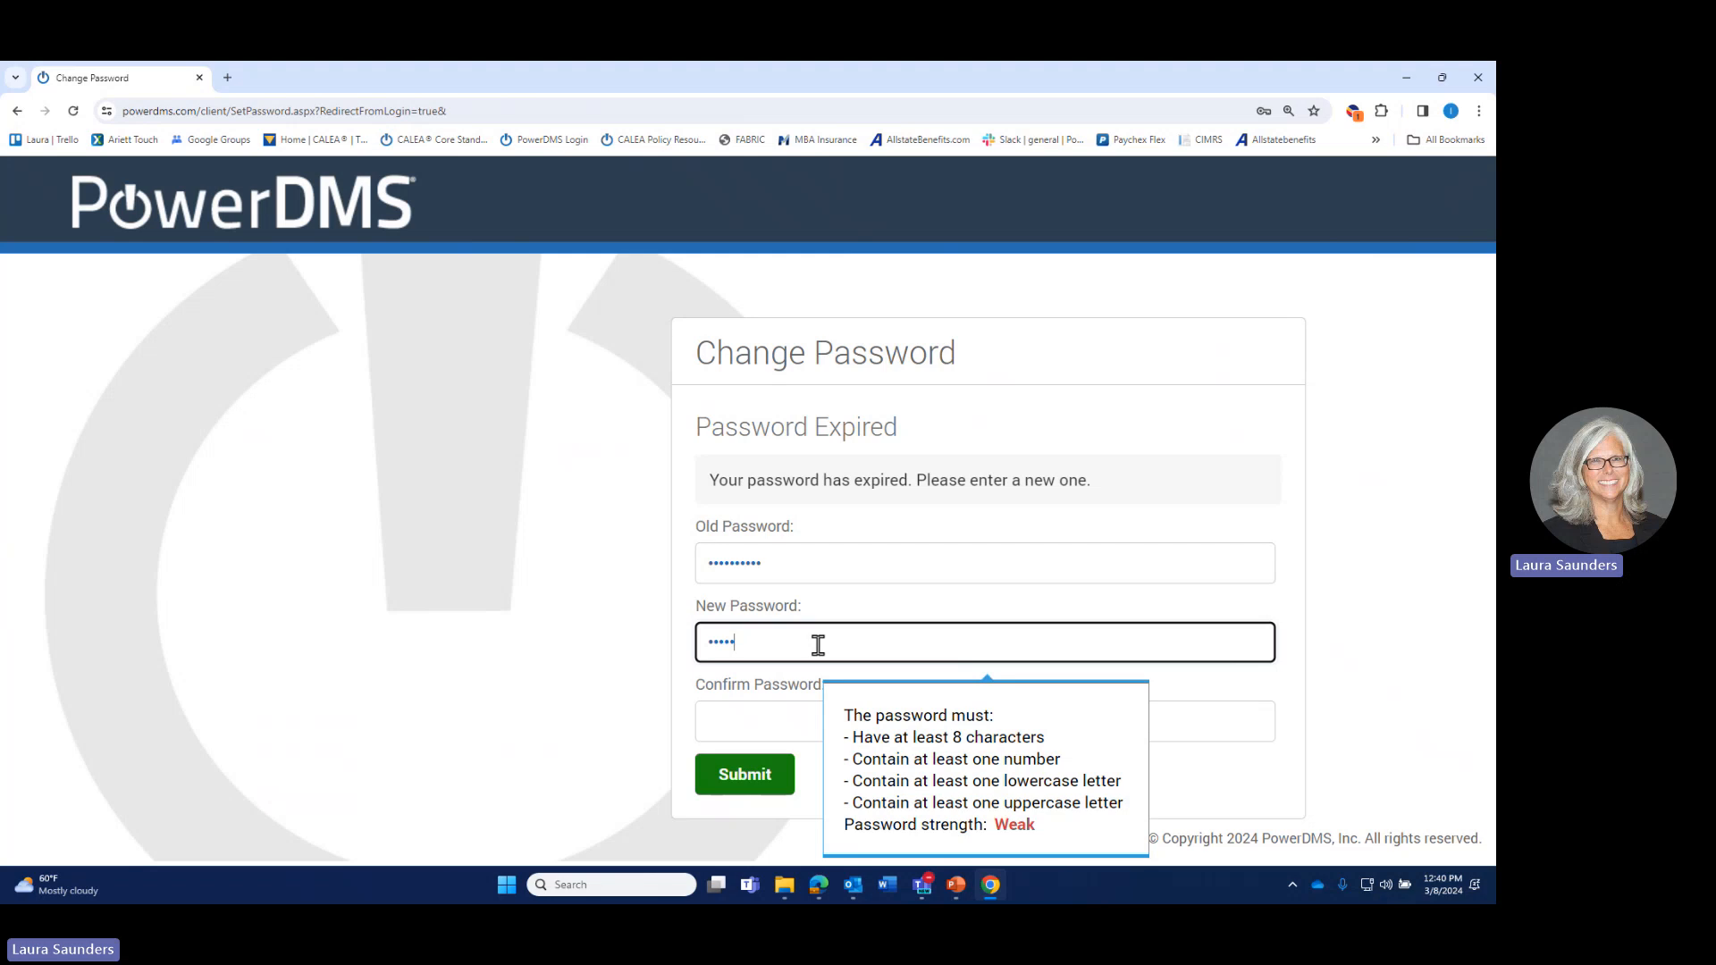
{"action": "type", "text": "••••"}
{"action": "left_click", "coordinate": [761, 715]}
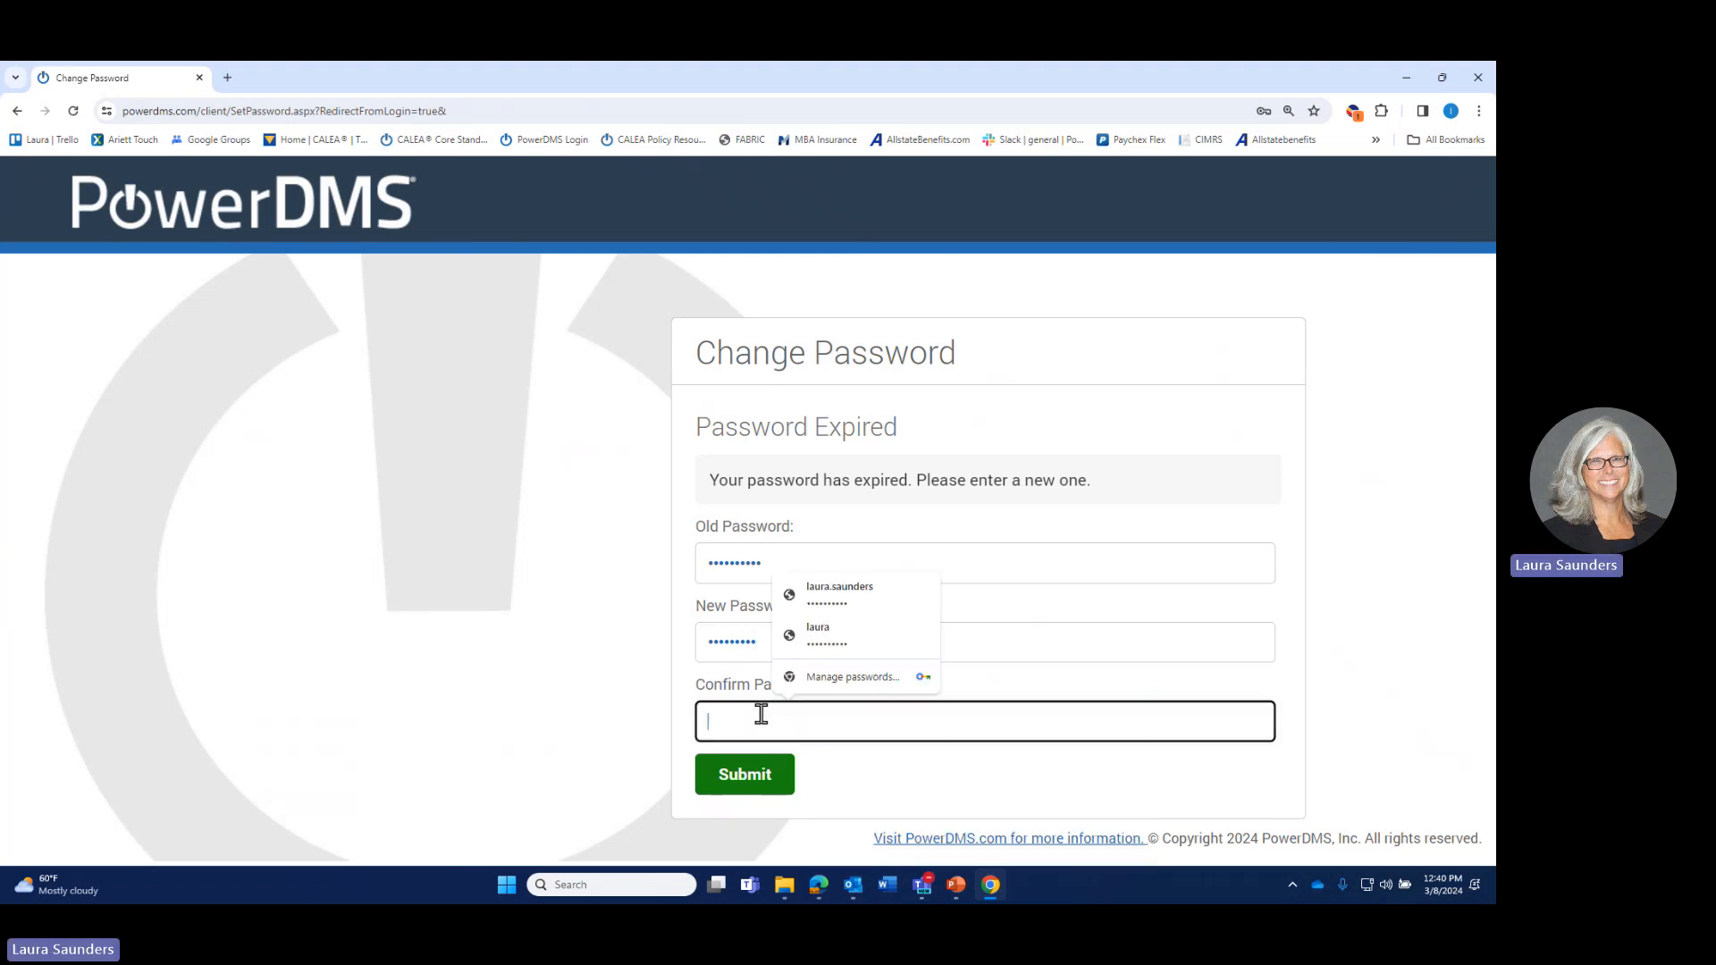
{"action": "type", "text": "•••••••••"}
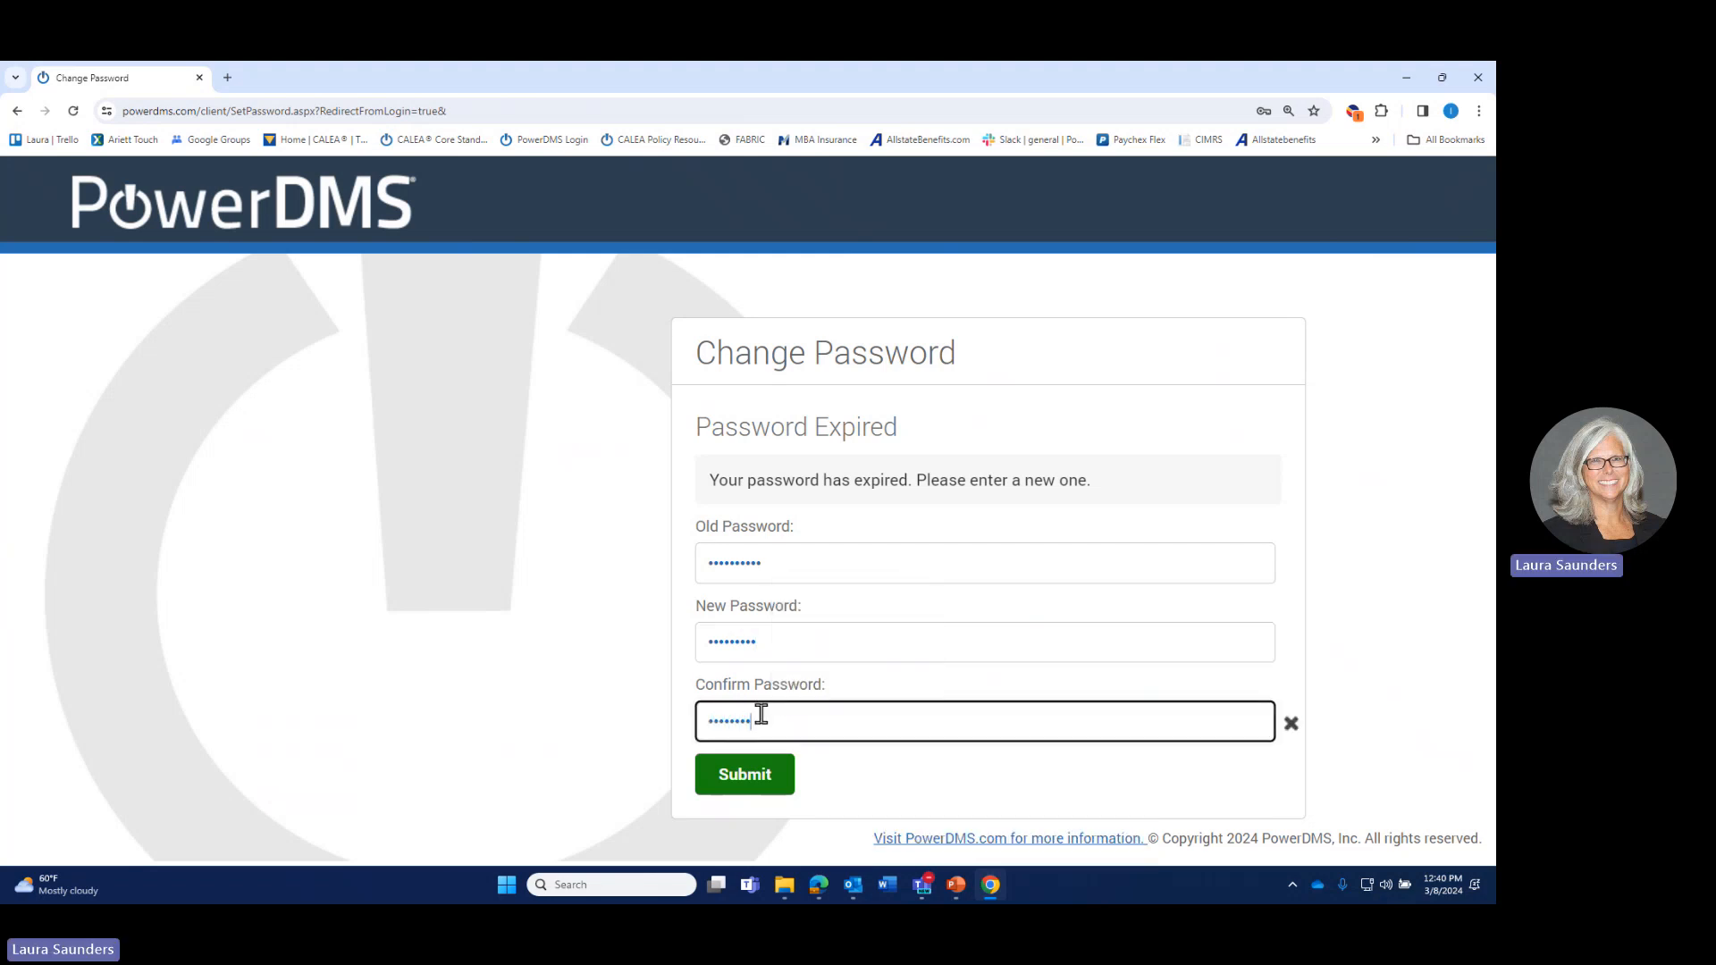
{"action": "left_click", "coordinate": [759, 787]}
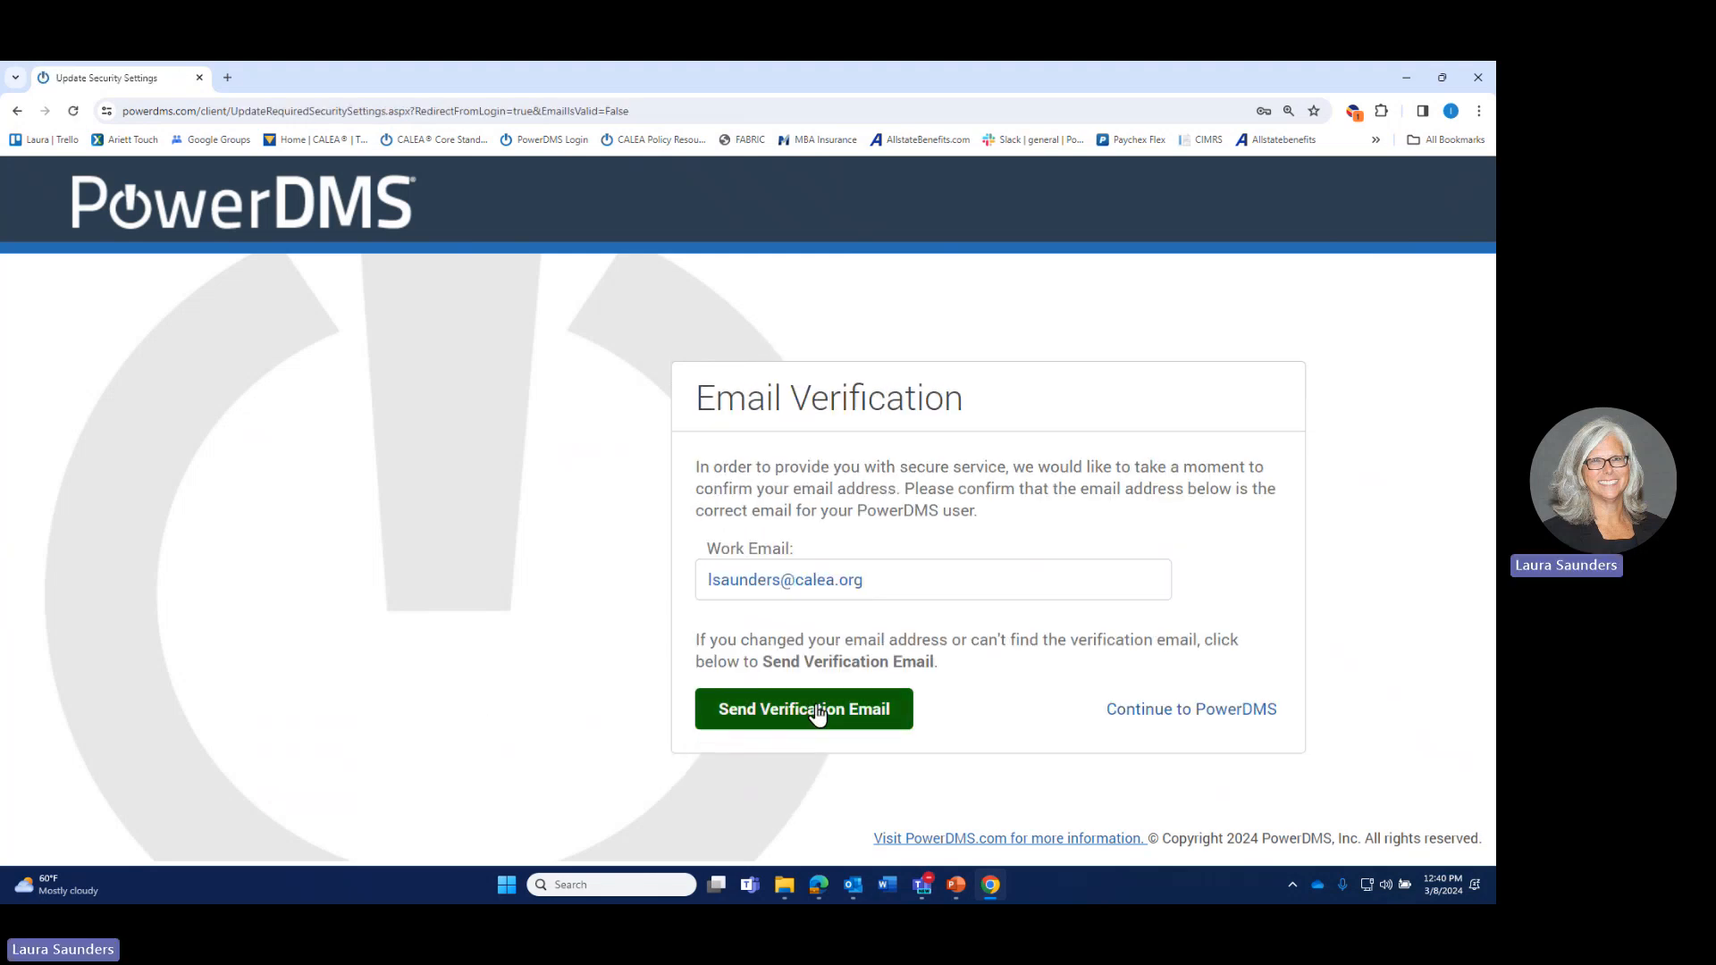
{"action": "left_click", "coordinate": [1174, 715]}
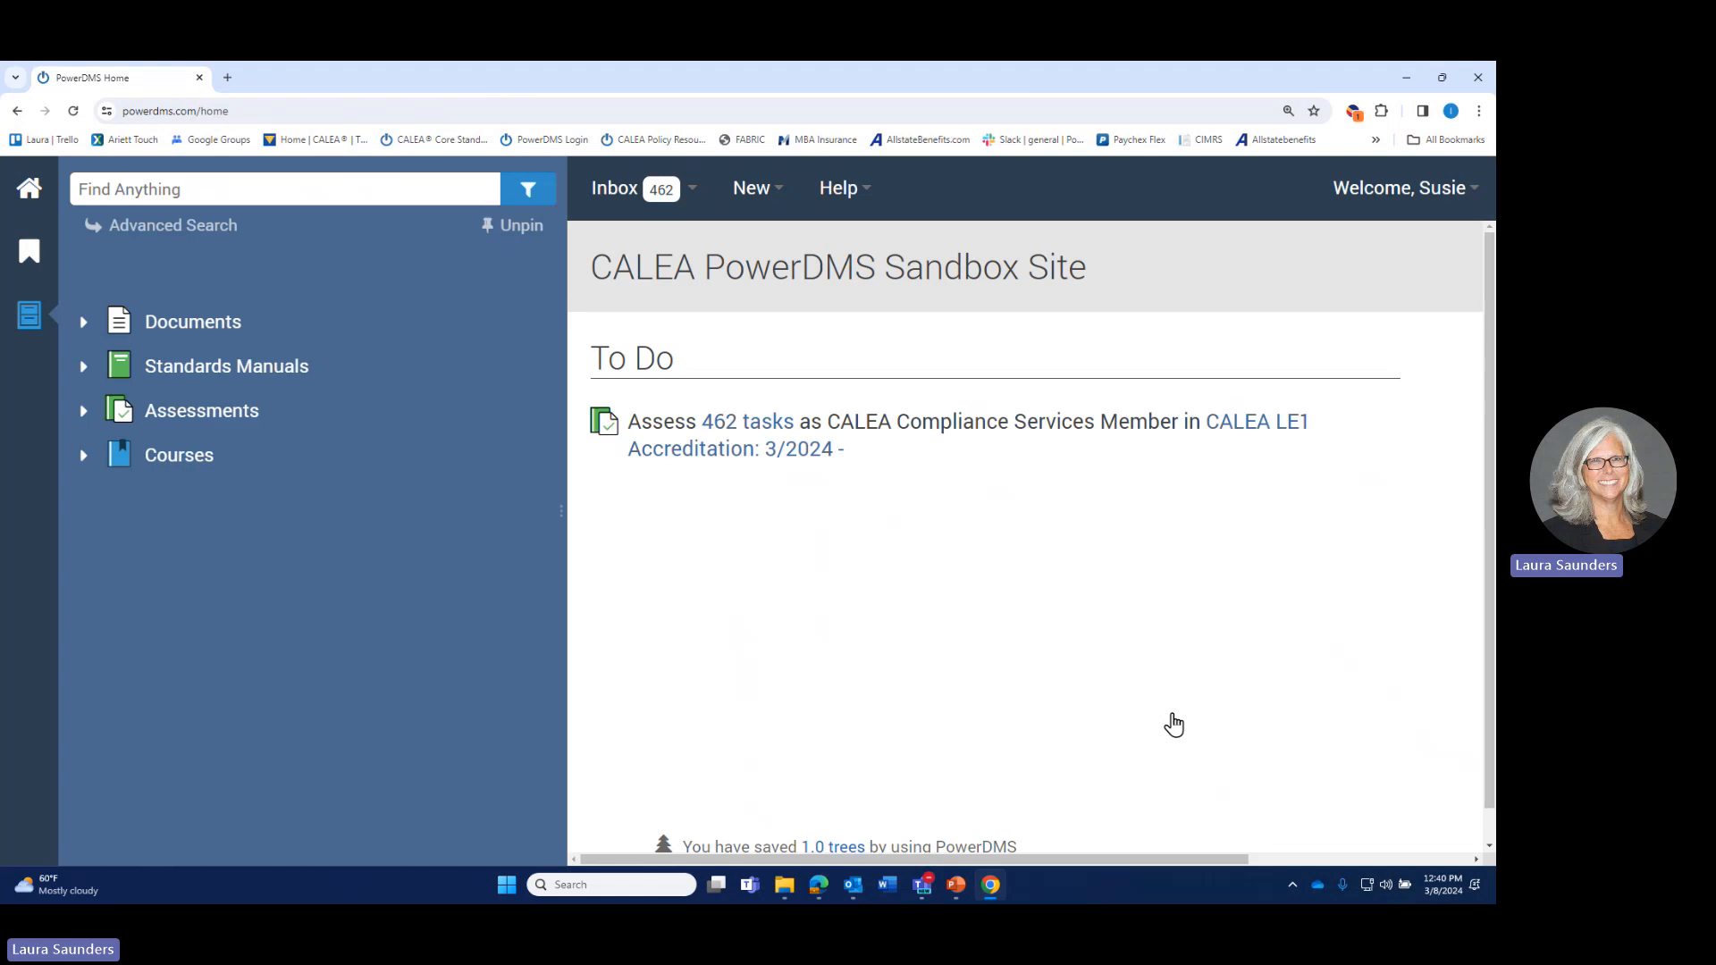
Step: Narrow the sidebar, expand Assessments and open the CALEA LE1 Accreditation: 3/2024 assessment
{"action": "left_click_drag", "start_coordinate": [561, 277], "coordinate": [341, 273]}
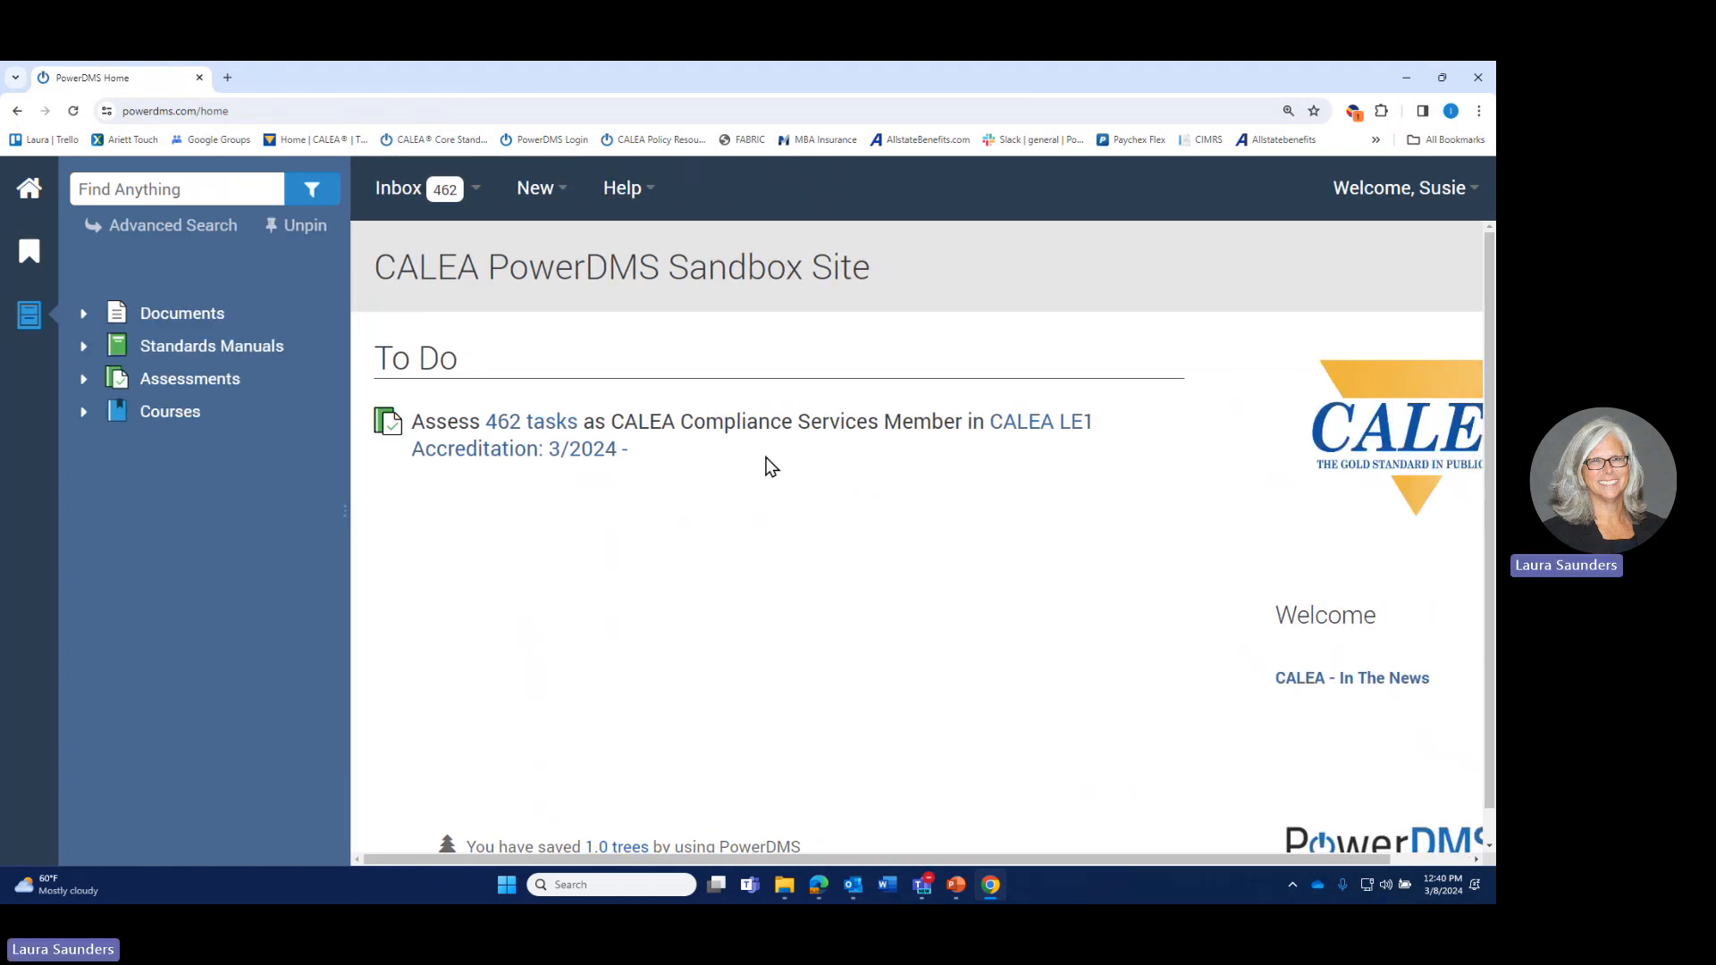
{"action": "left_click", "coordinate": [208, 383]}
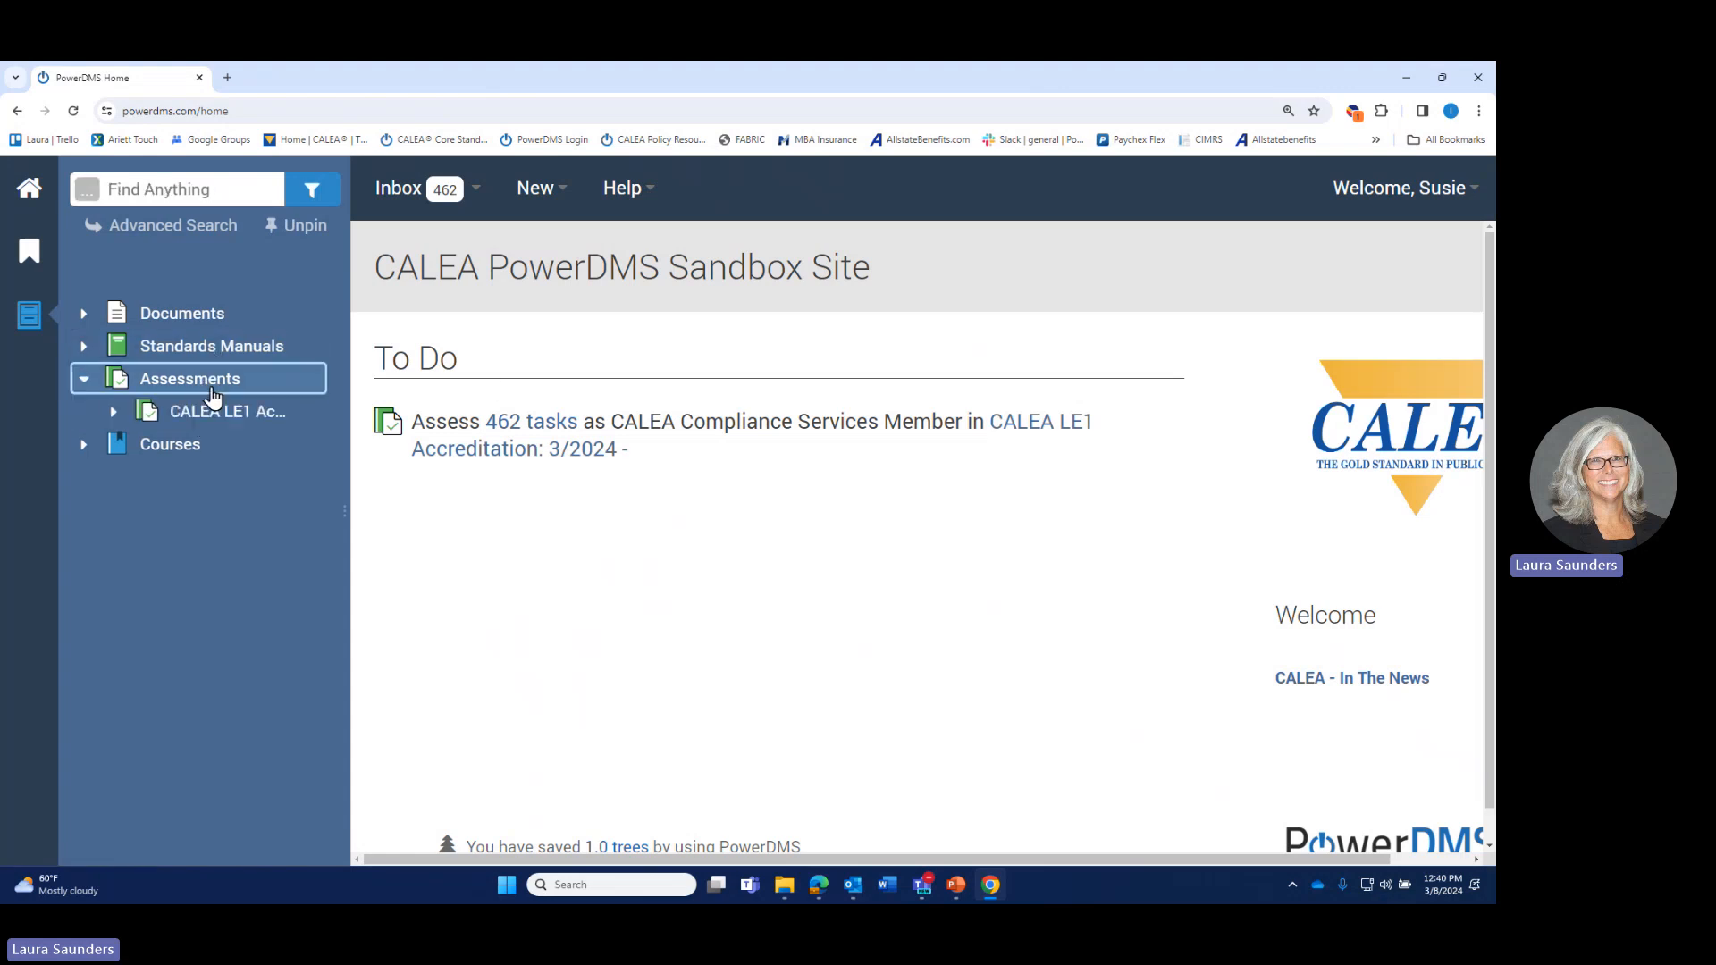
{"action": "left_click", "coordinate": [1062, 429]}
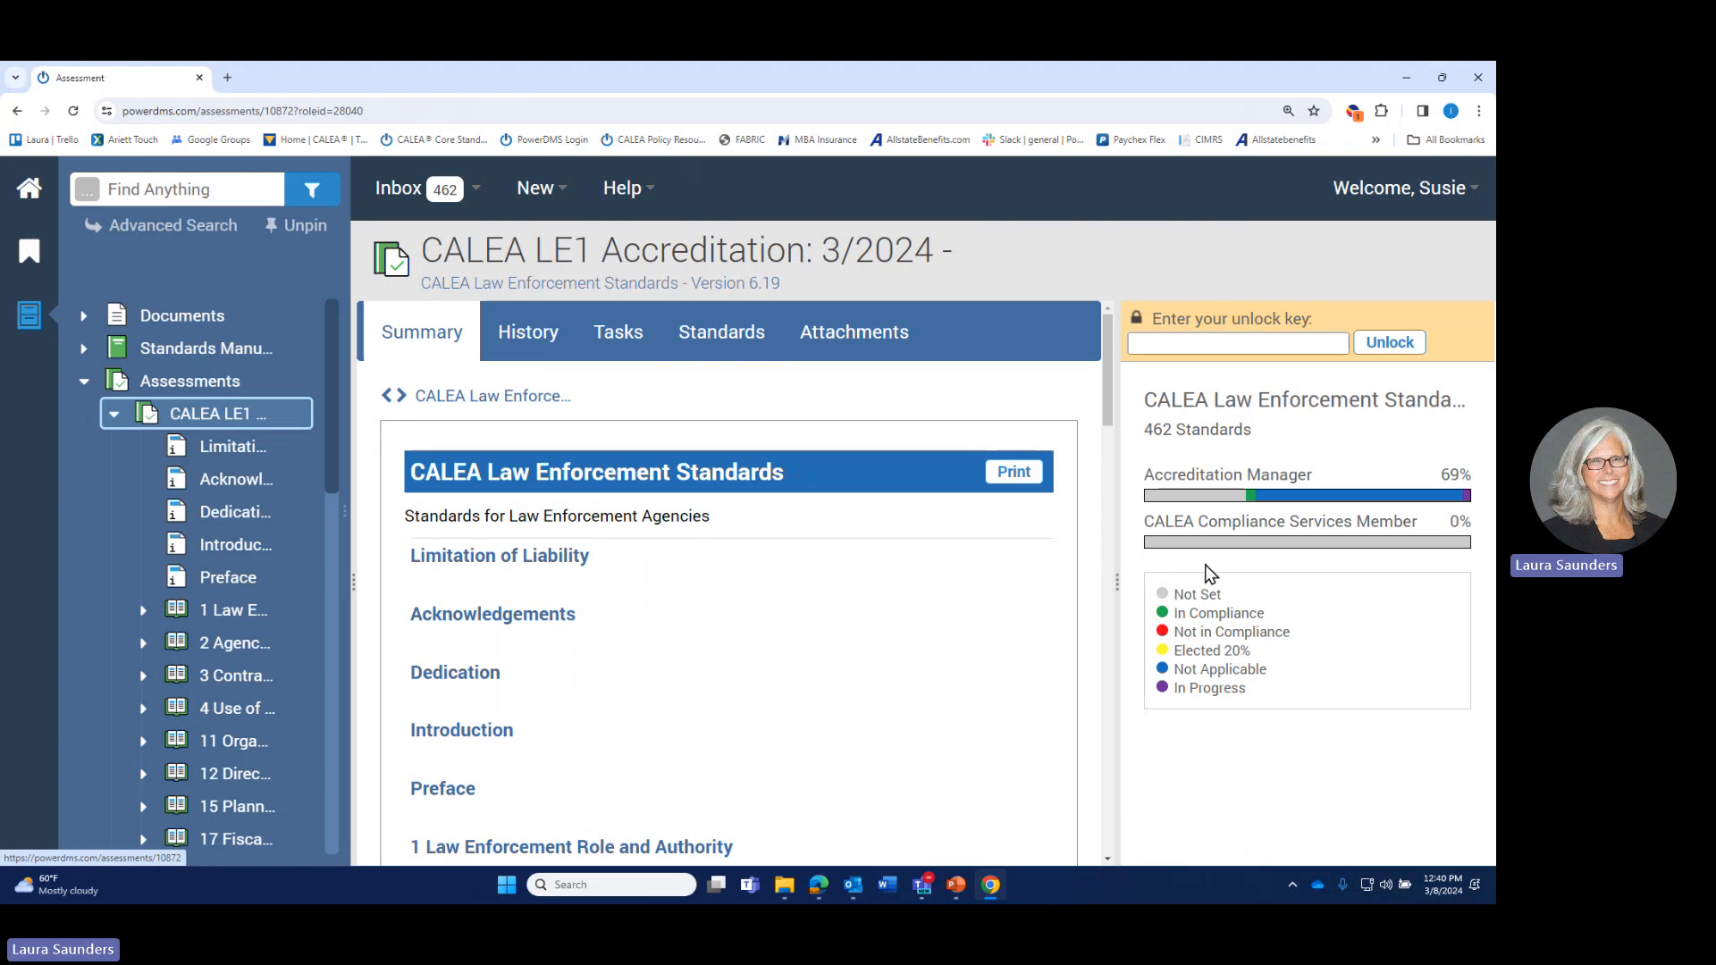
{"action": "mouse_move", "coordinate": [1184, 529]}
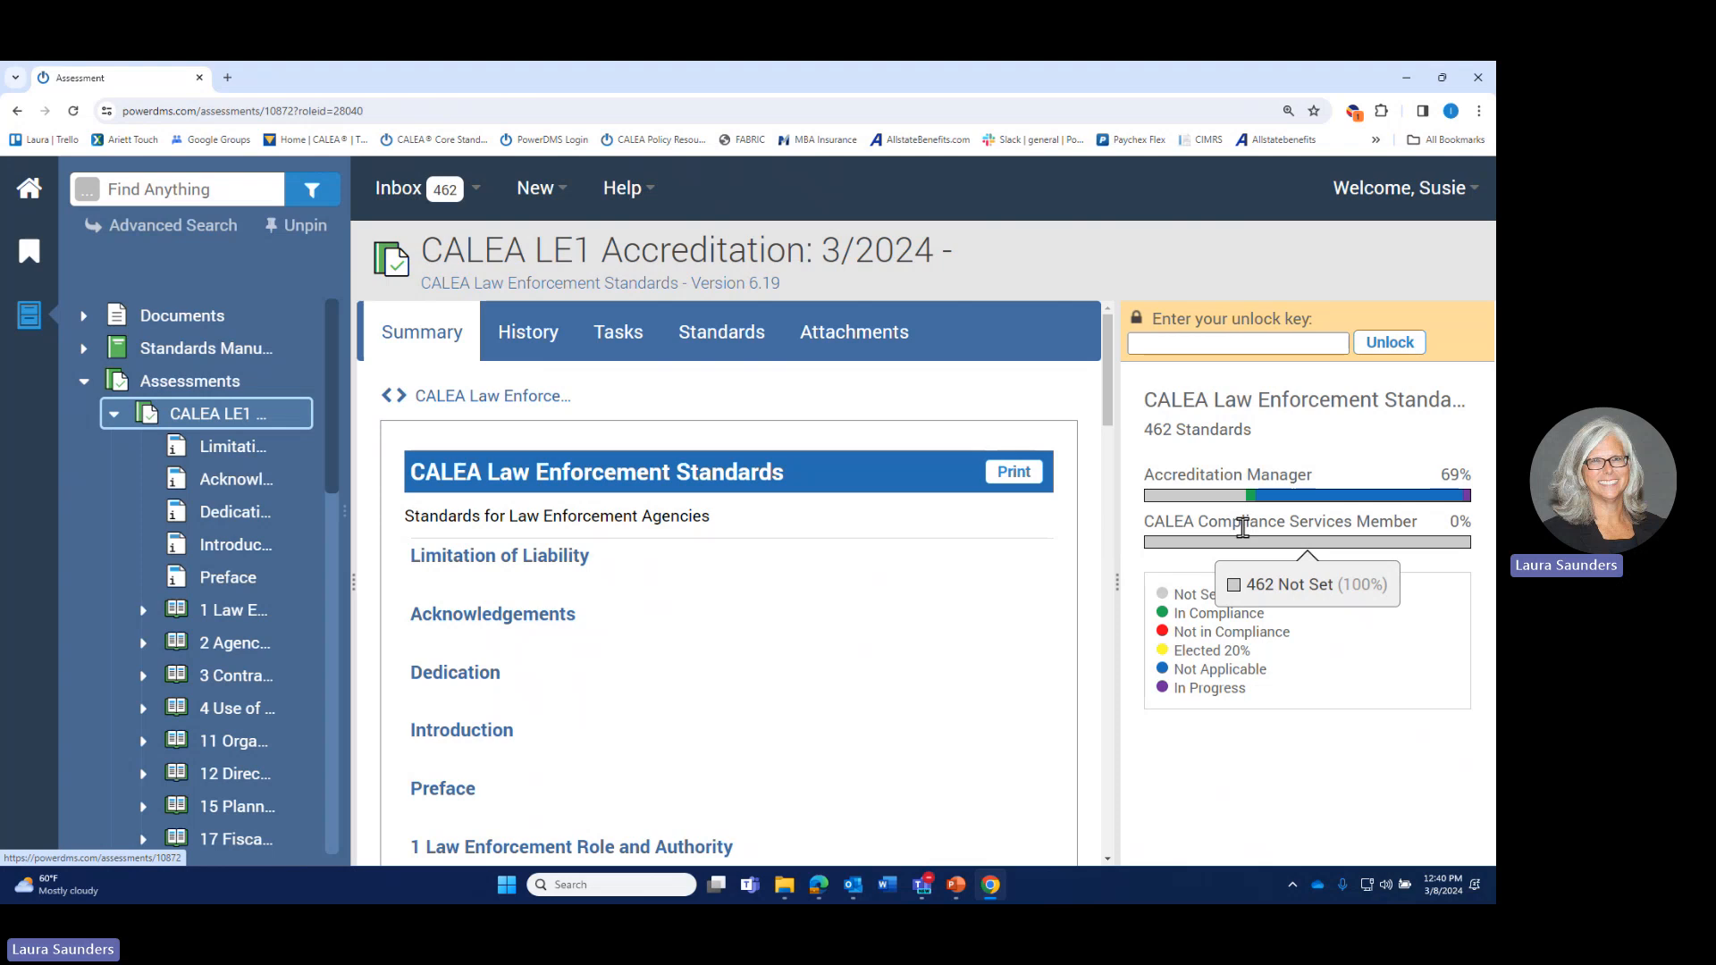
Step: Open the assessment's Attachments tab and review the attachments list
{"action": "mouse_move", "coordinate": [1232, 487]}
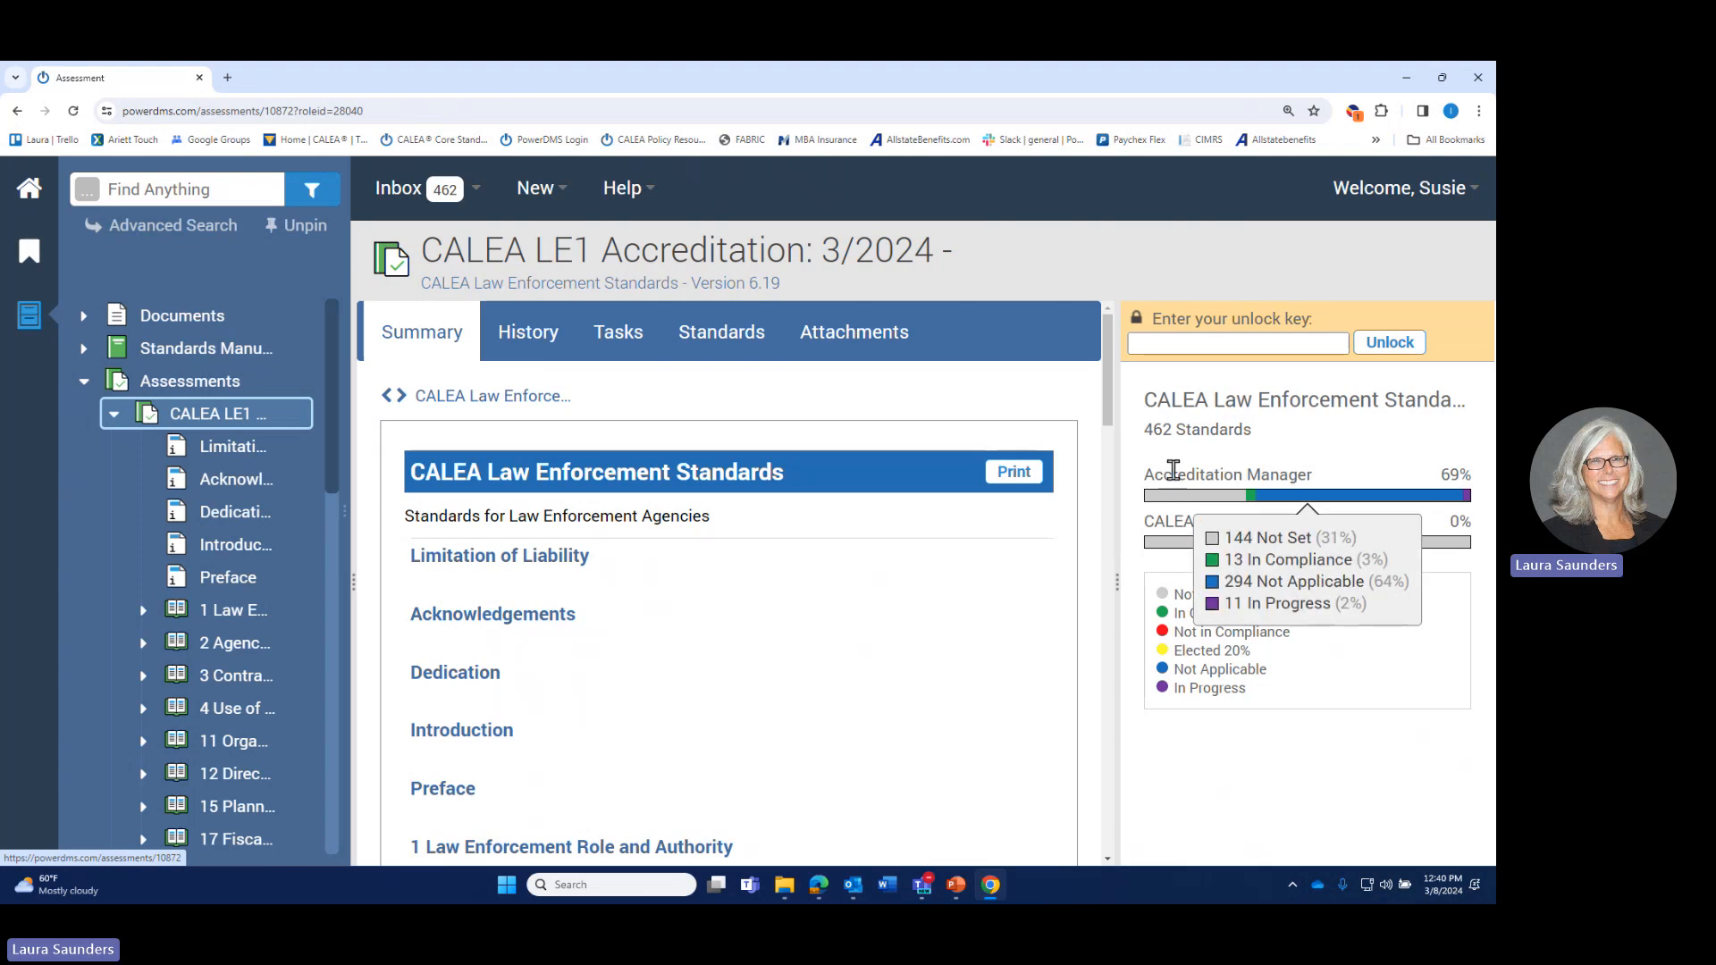
{"action": "left_click", "coordinate": [874, 341]}
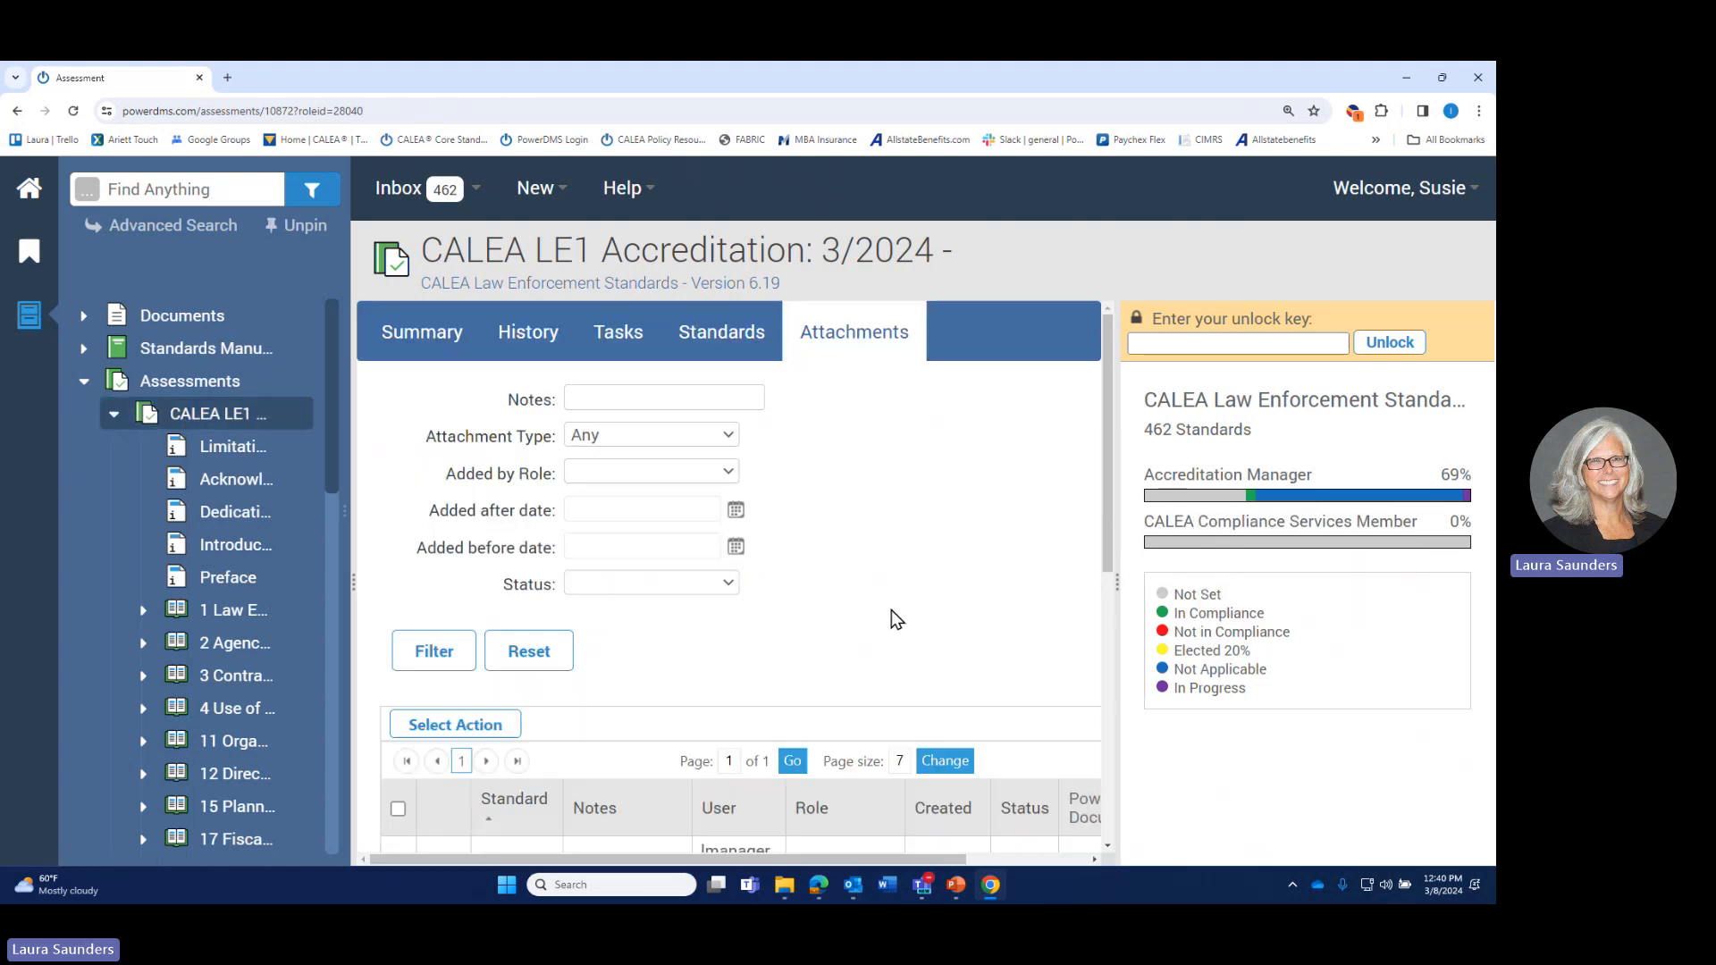
{"action": "scroll", "coordinate": [892, 610], "scroll_direction": "down", "scroll_amount": 4}
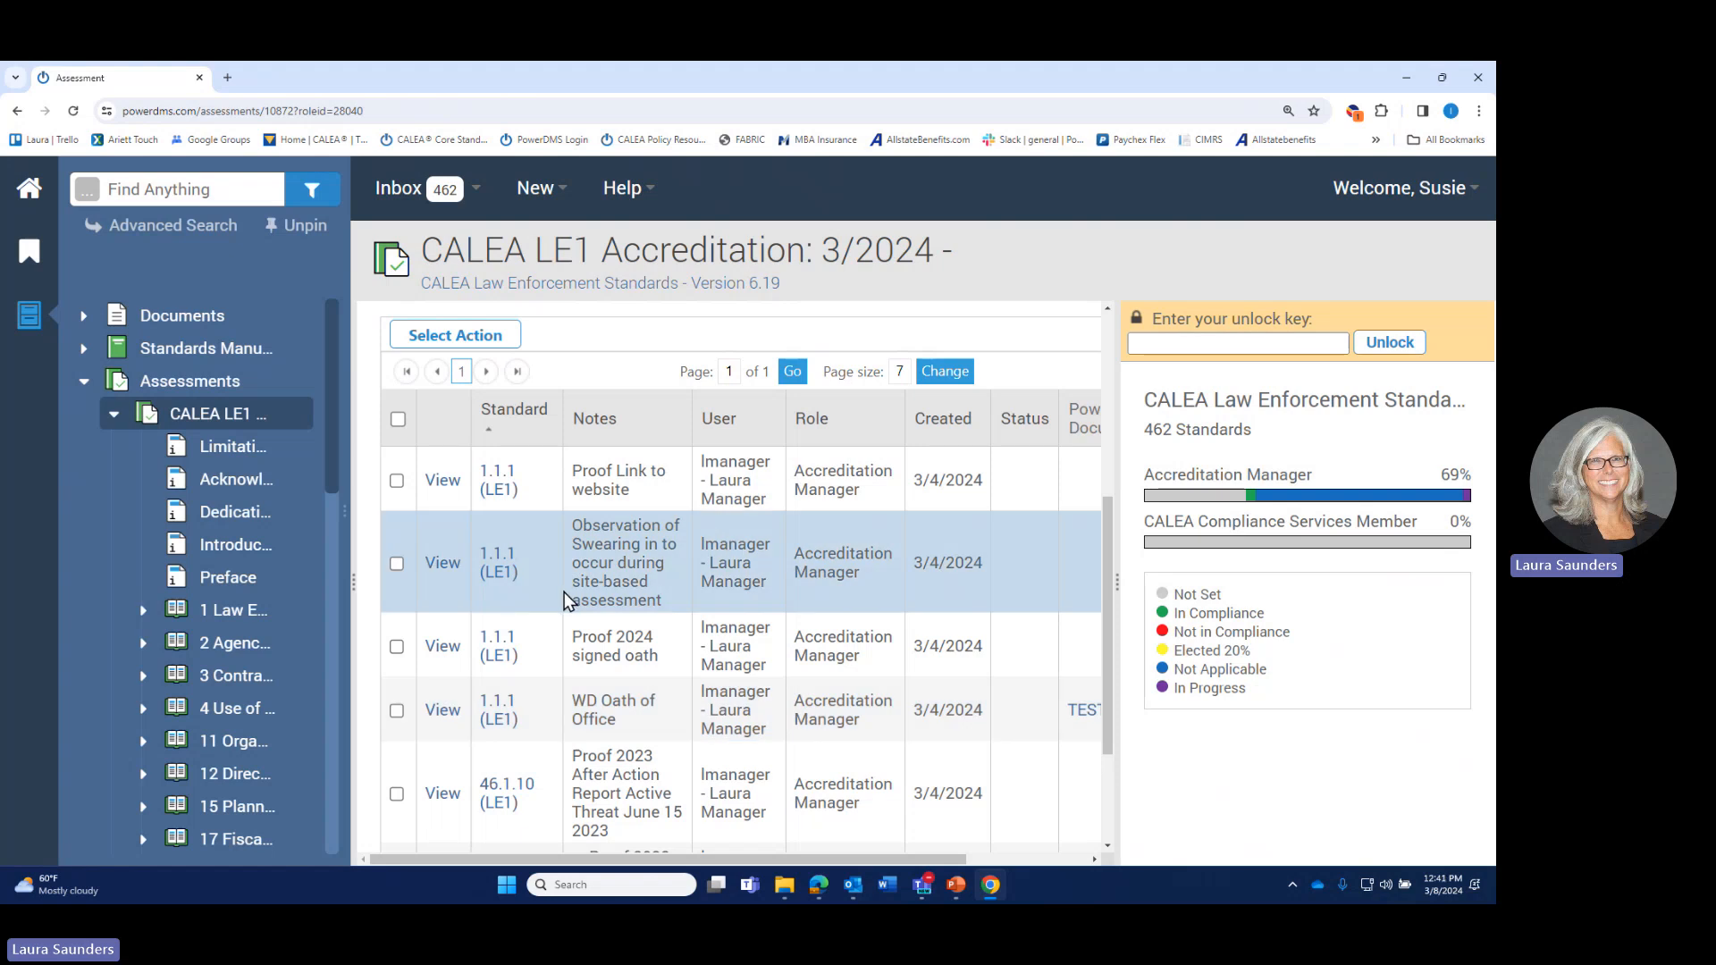
{"action": "scroll", "coordinate": [678, 679], "scroll_direction": "up", "scroll_amount": 4}
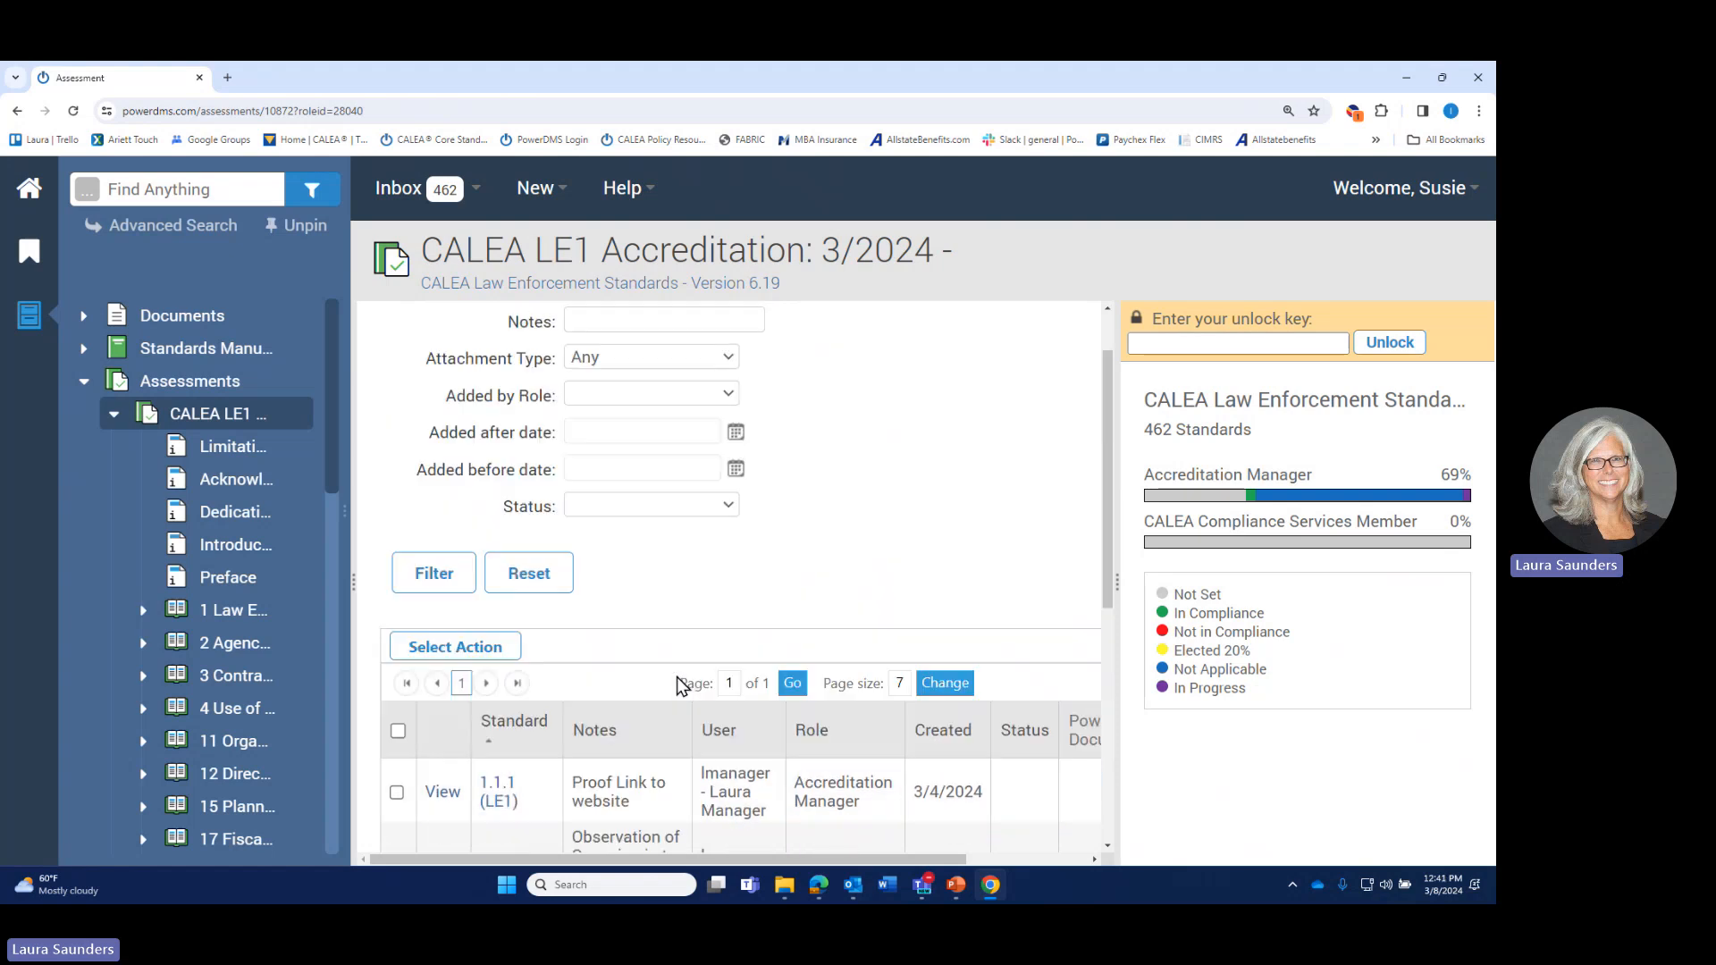
{"action": "scroll", "coordinate": [677, 686], "scroll_direction": "up", "scroll_amount": 1}
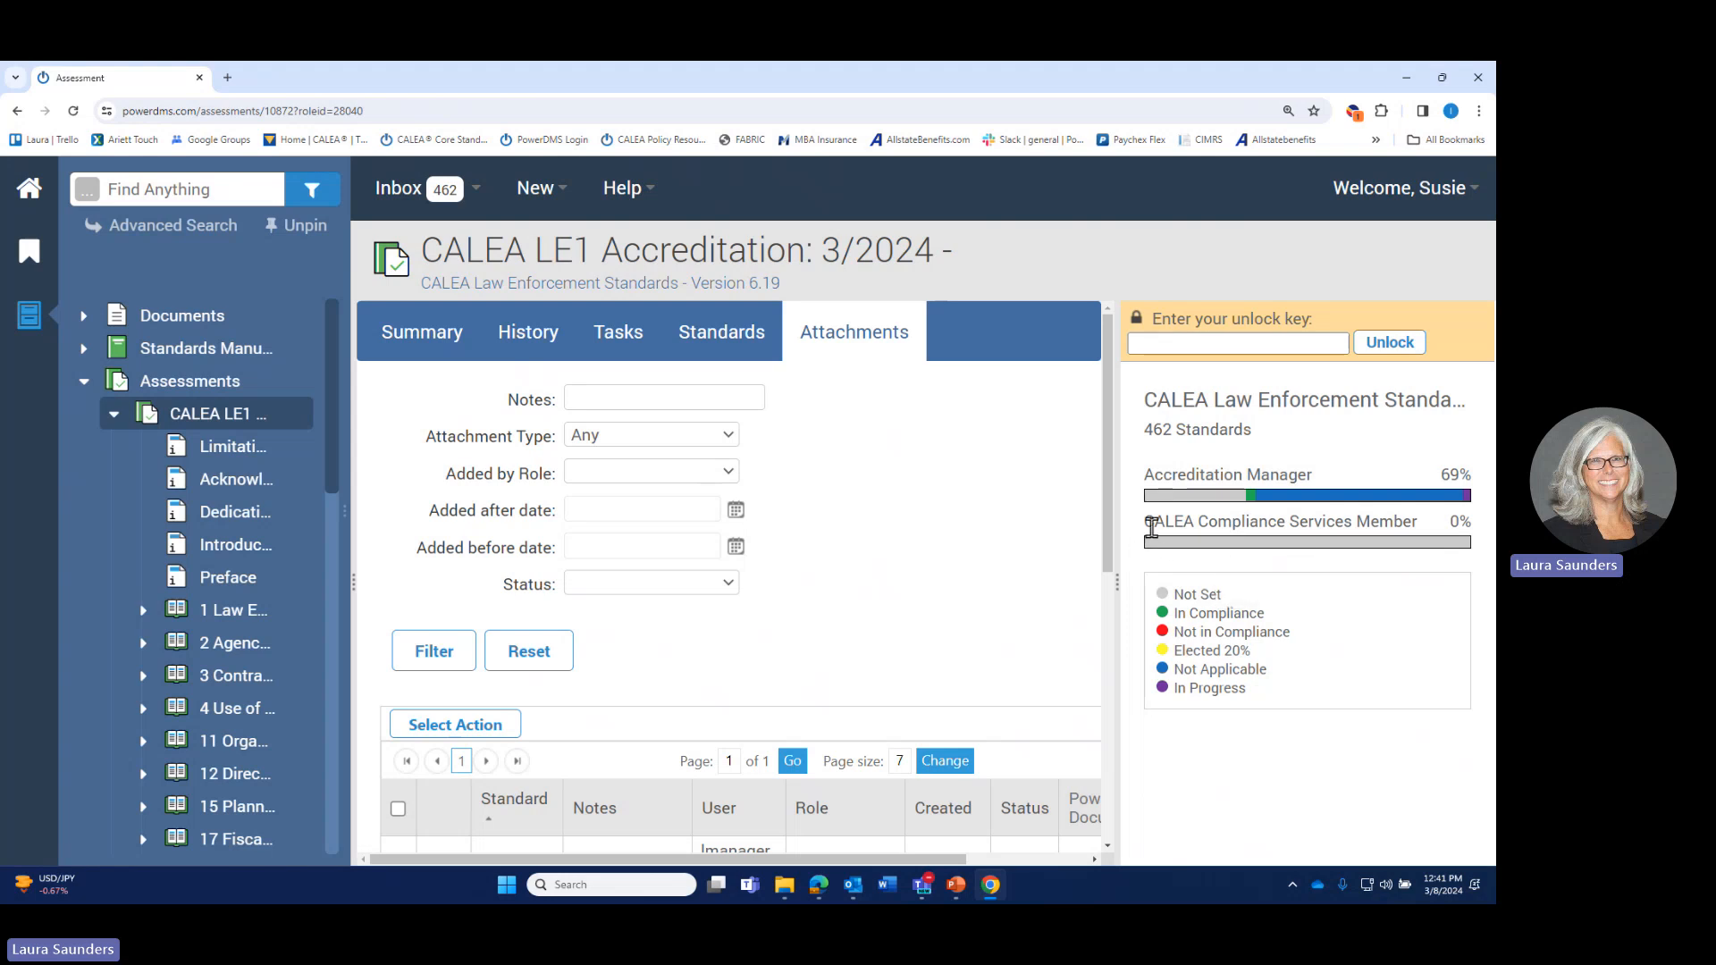
{"action": "scroll", "coordinate": [792, 549], "scroll_direction": "down", "scroll_amount": 5}
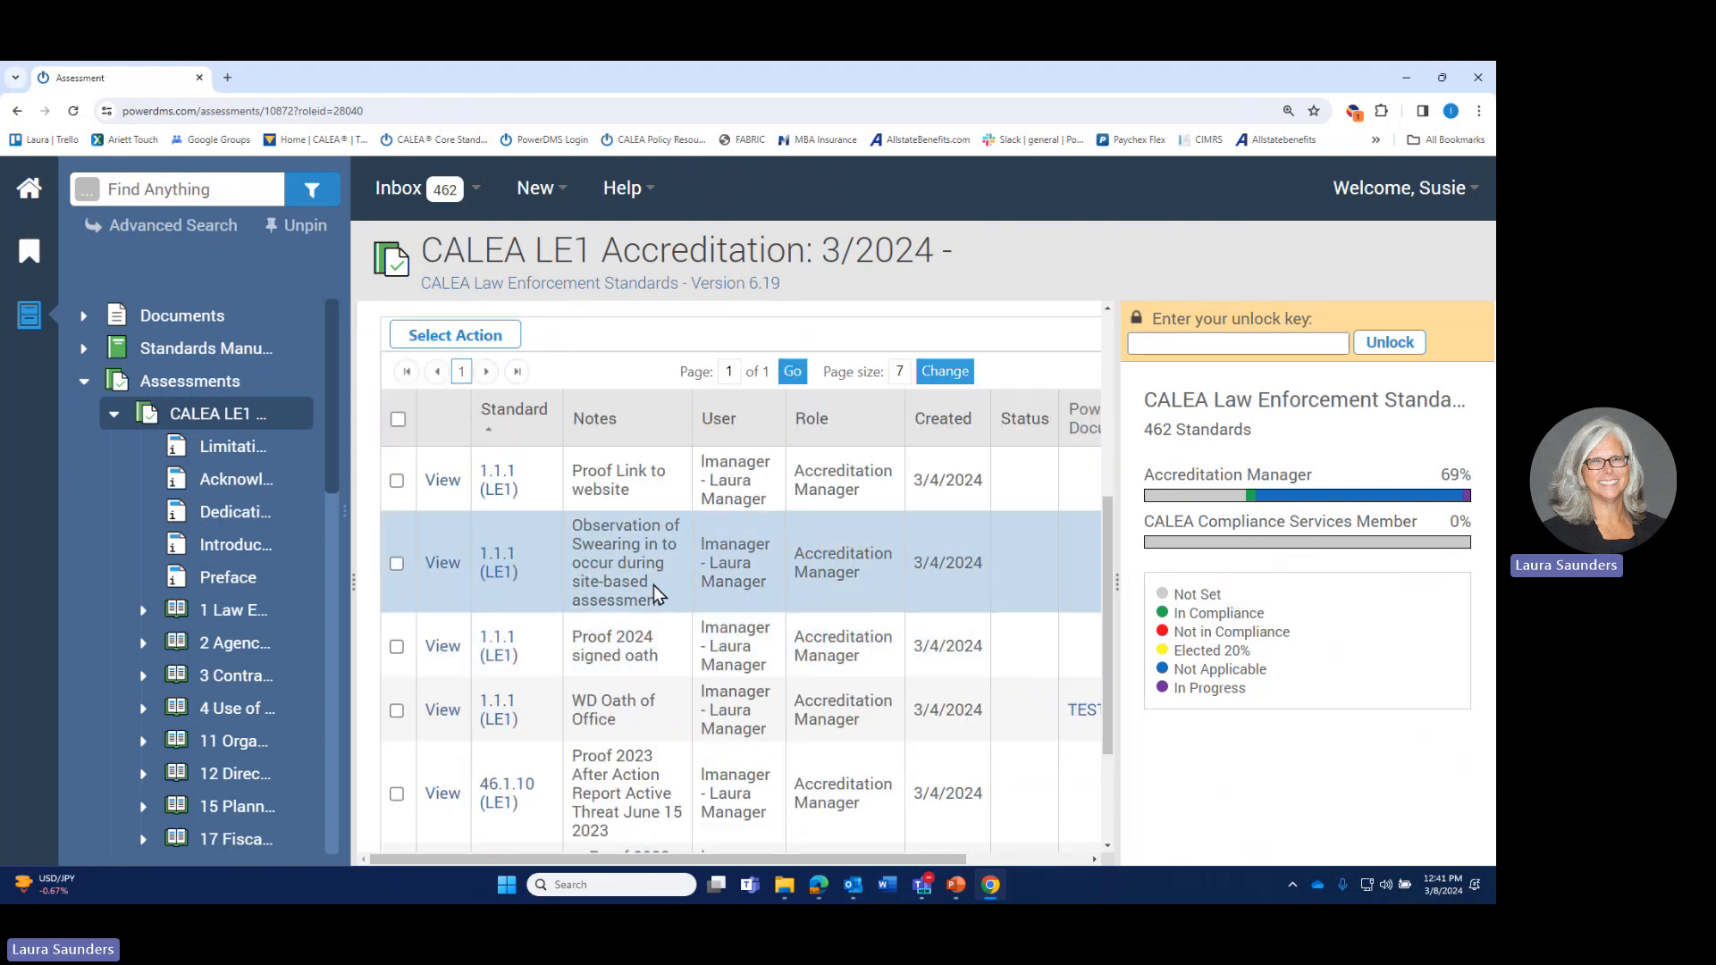
{"action": "scroll", "coordinate": [653, 585], "scroll_direction": "up", "scroll_amount": 5}
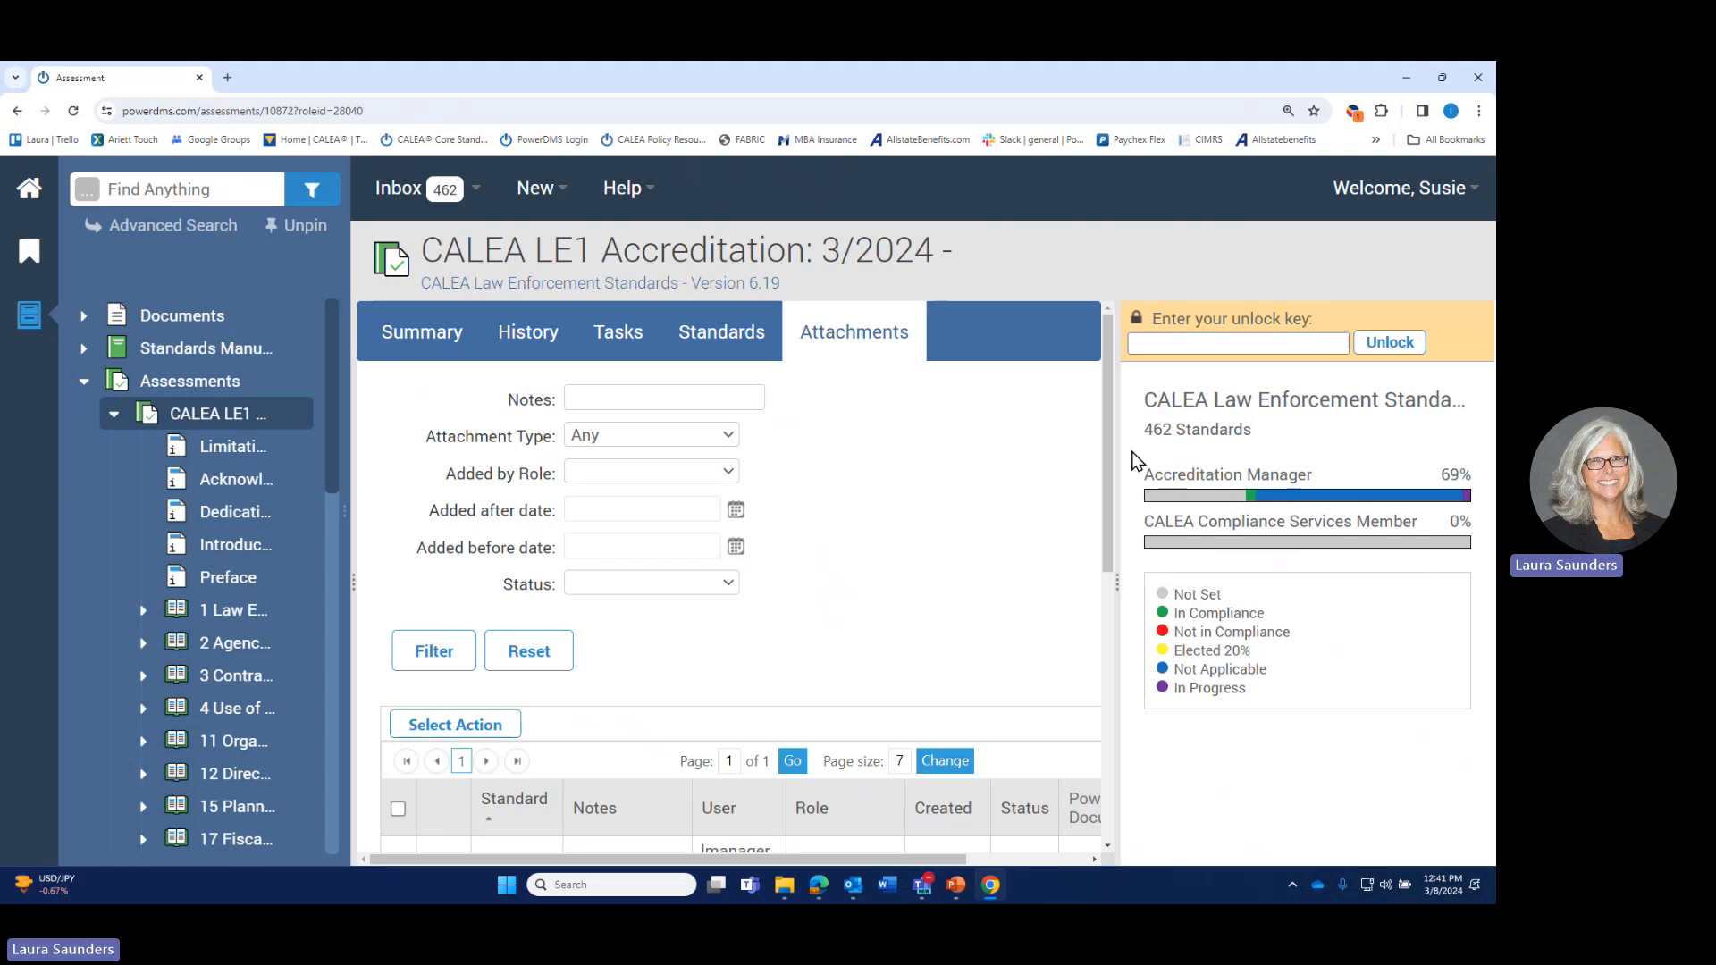
Step: Bring the manager's PowerDMS window with the assessment's assignments list over this session
{"action": "mouse_move", "coordinate": [1209, 506]}
{"action": "scroll", "coordinate": [918, 530], "scroll_direction": "down", "scroll_amount": 2}
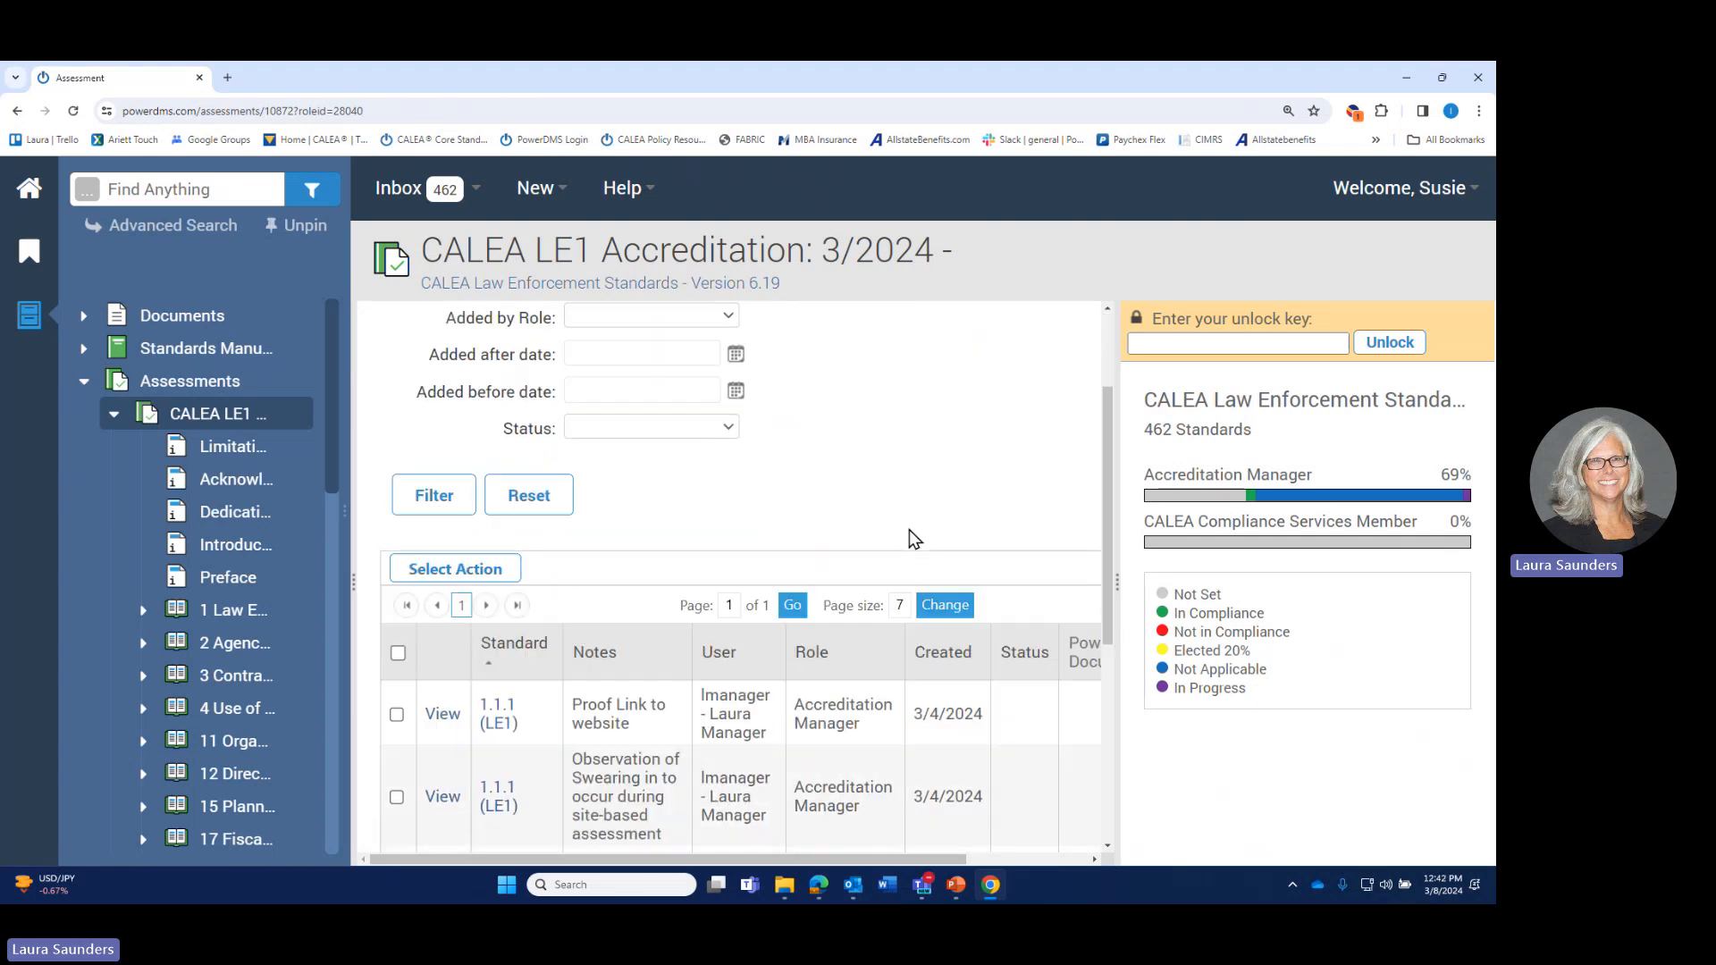
{"action": "scroll", "coordinate": [847, 559], "scroll_direction": "down", "scroll_amount": 5}
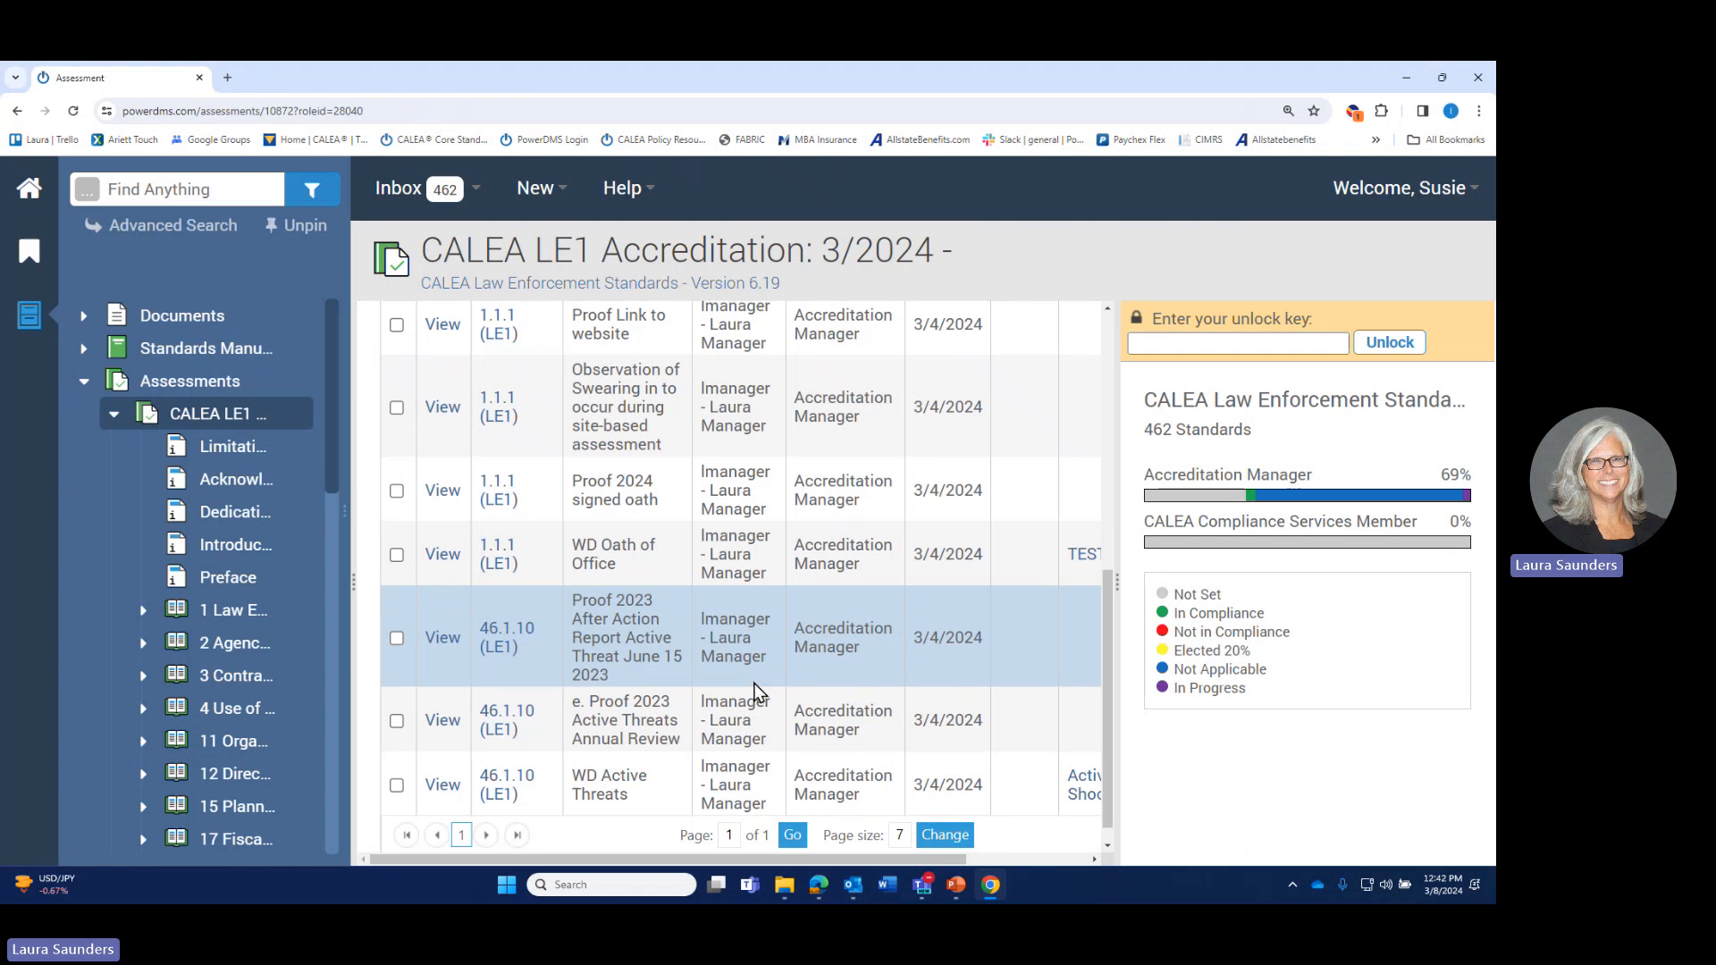
{"action": "scroll", "coordinate": [710, 678], "scroll_direction": "up", "scroll_amount": 6}
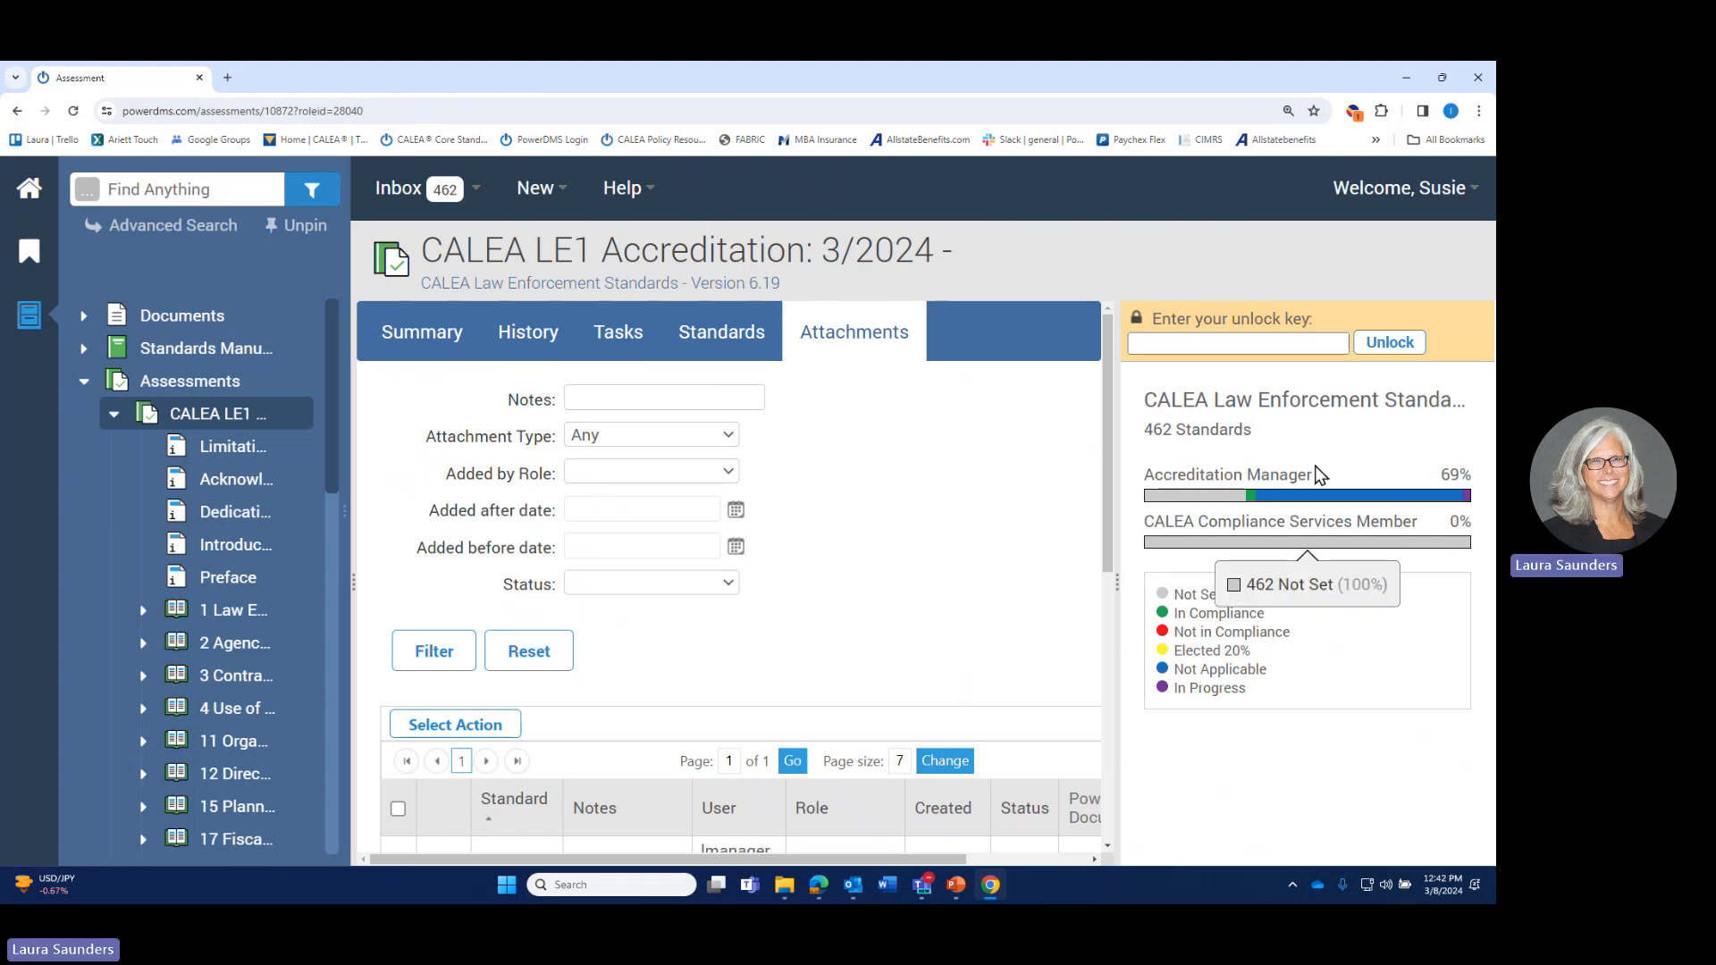
{"action": "mouse_move", "coordinate": [1292, 472]}
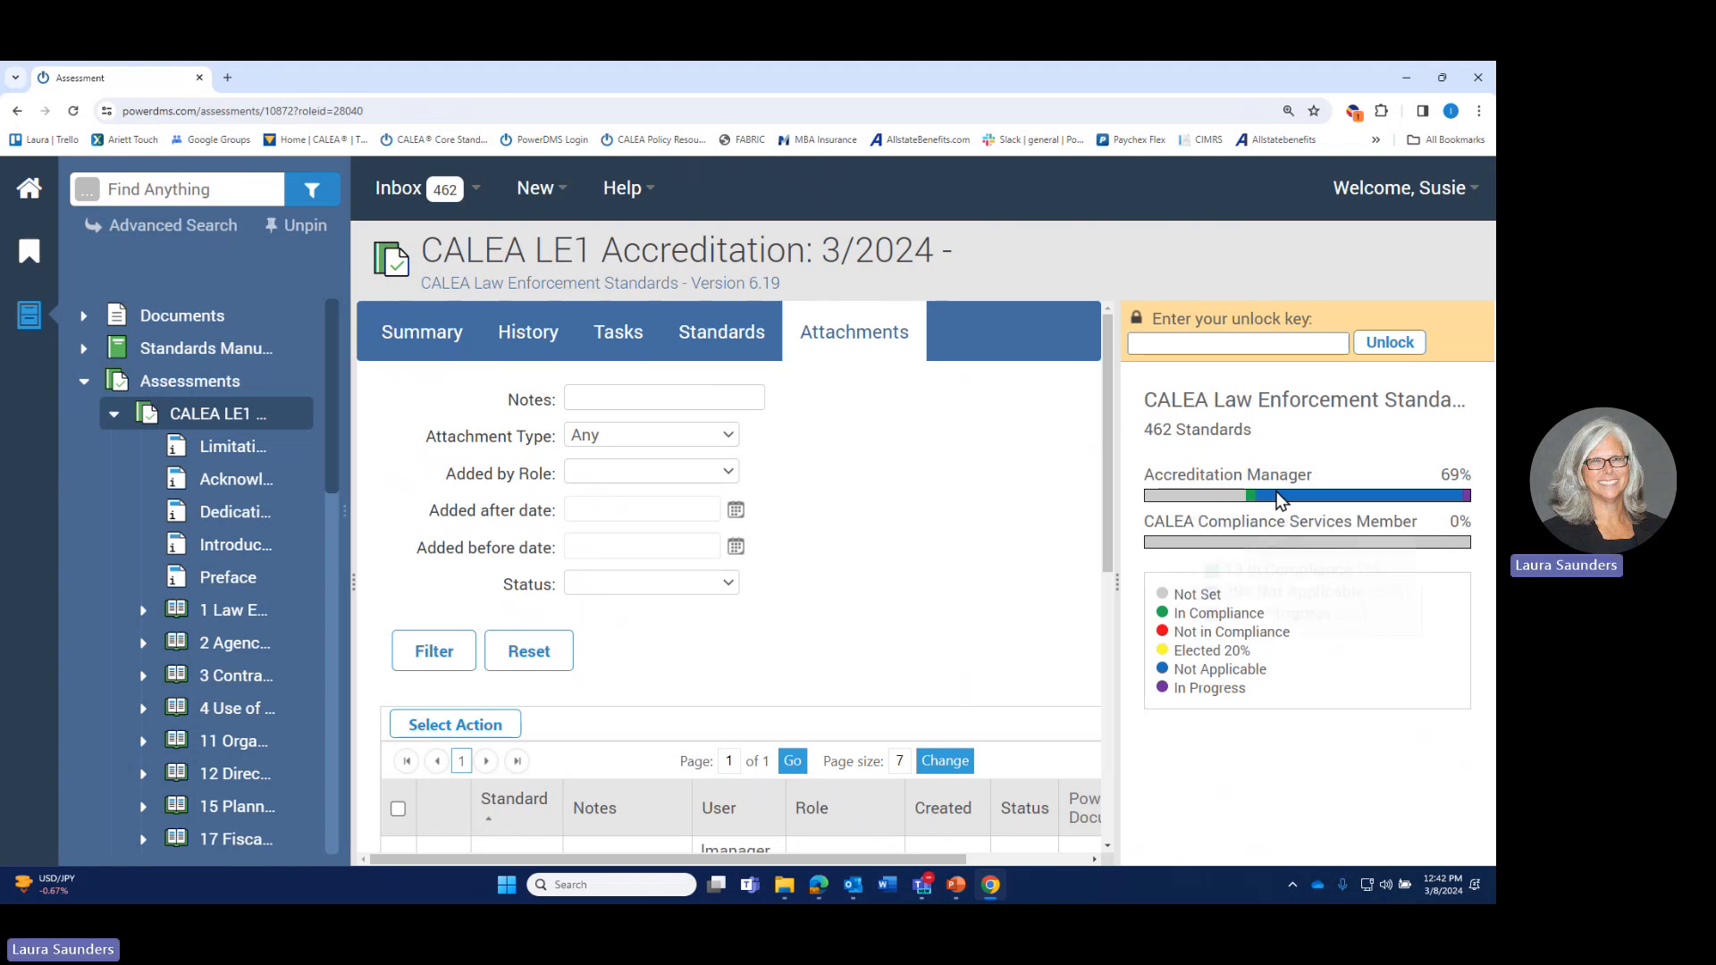
{"action": "left_click_drag", "start_coordinate": [0, 386], "coordinate": [969, 209]}
Step: Delete the CALEA CSM Accreditation Manager (Observe) assignment in the manager's window
{"action": "left_click", "coordinate": [1095, 212]}
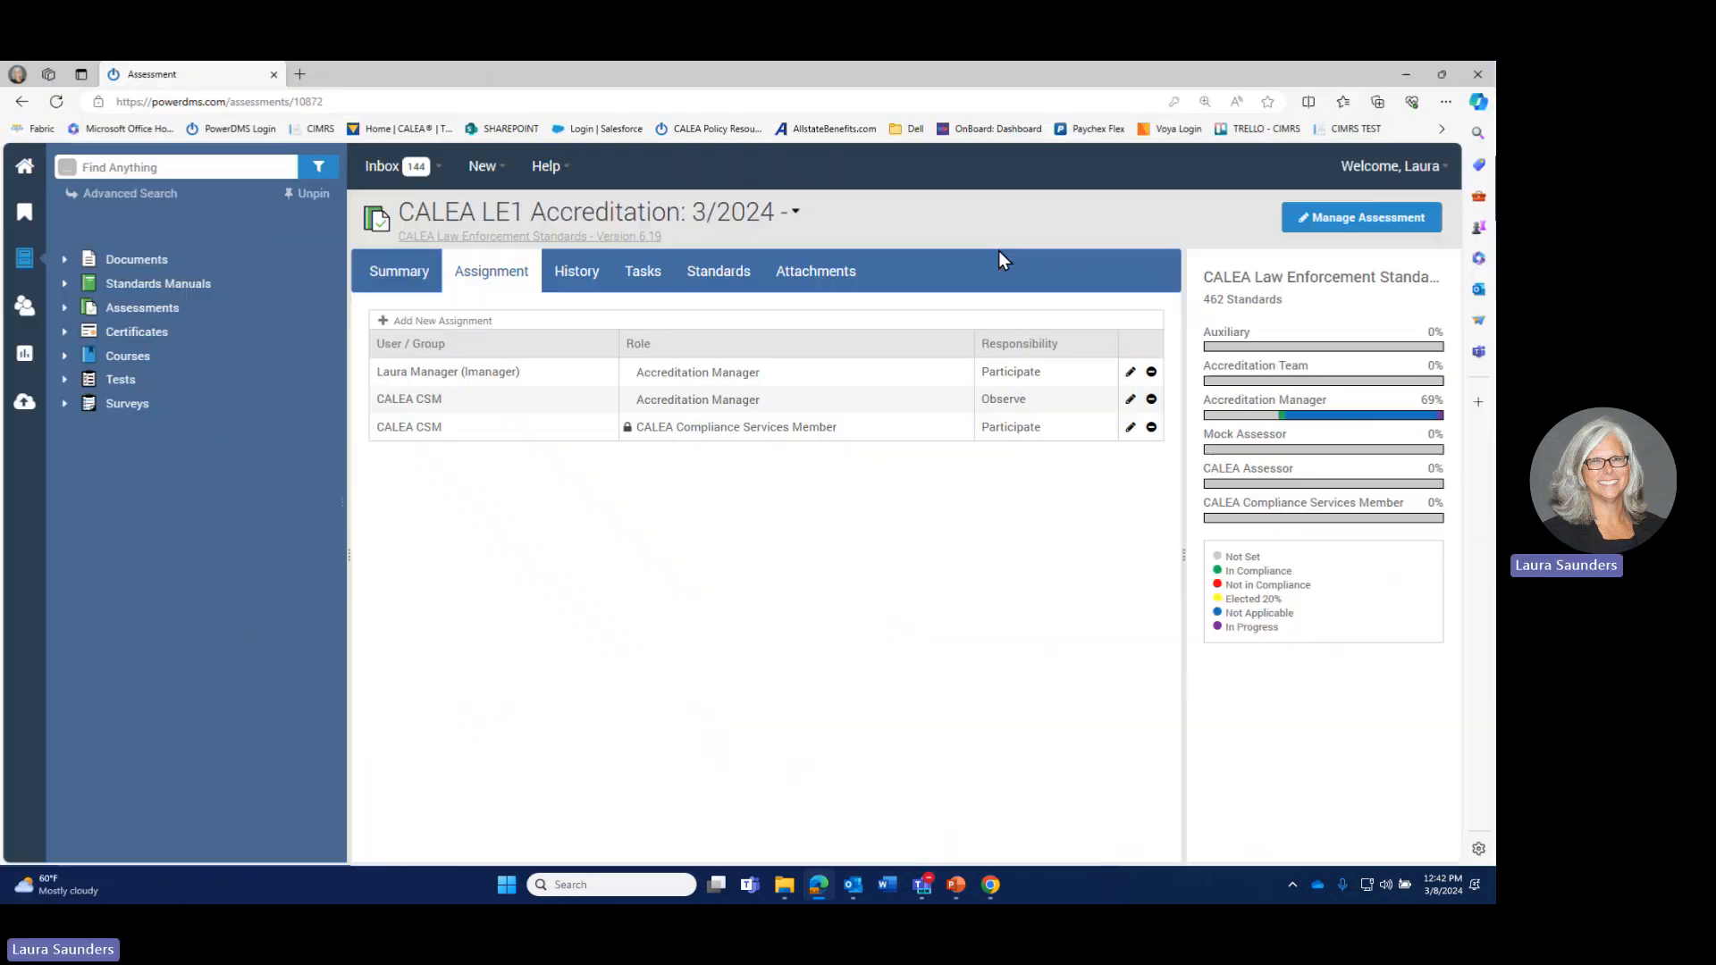
{"action": "left_click", "coordinate": [1152, 399]}
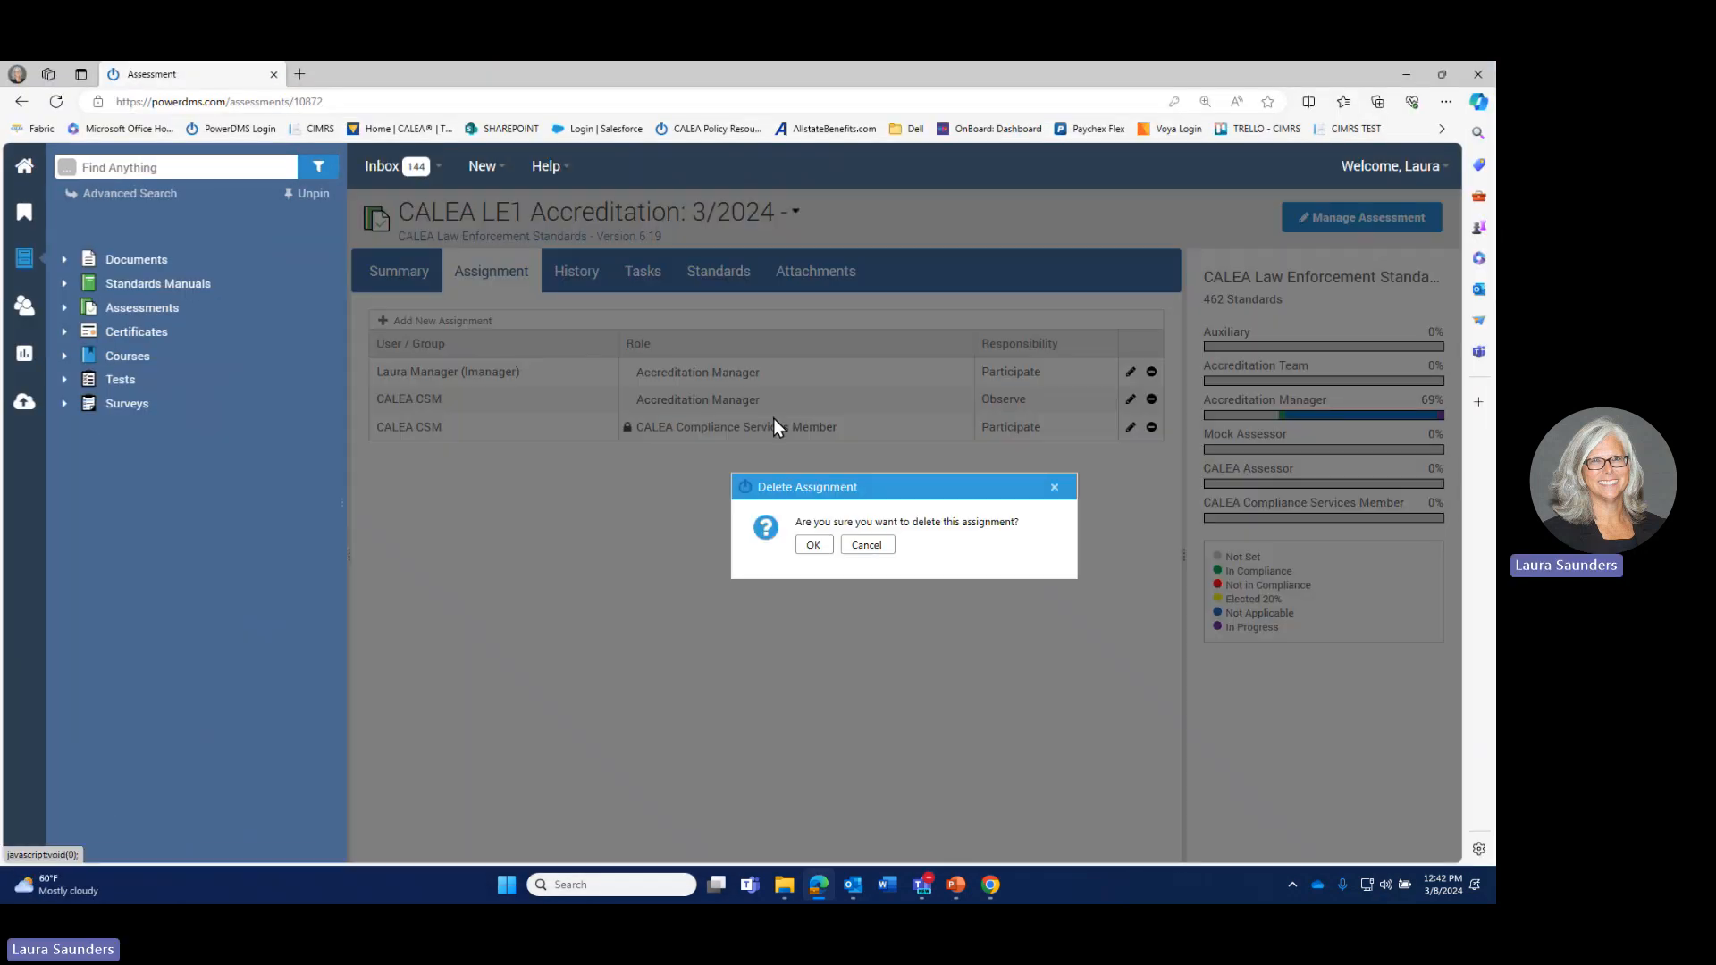
{"action": "left_click", "coordinate": [809, 549]}
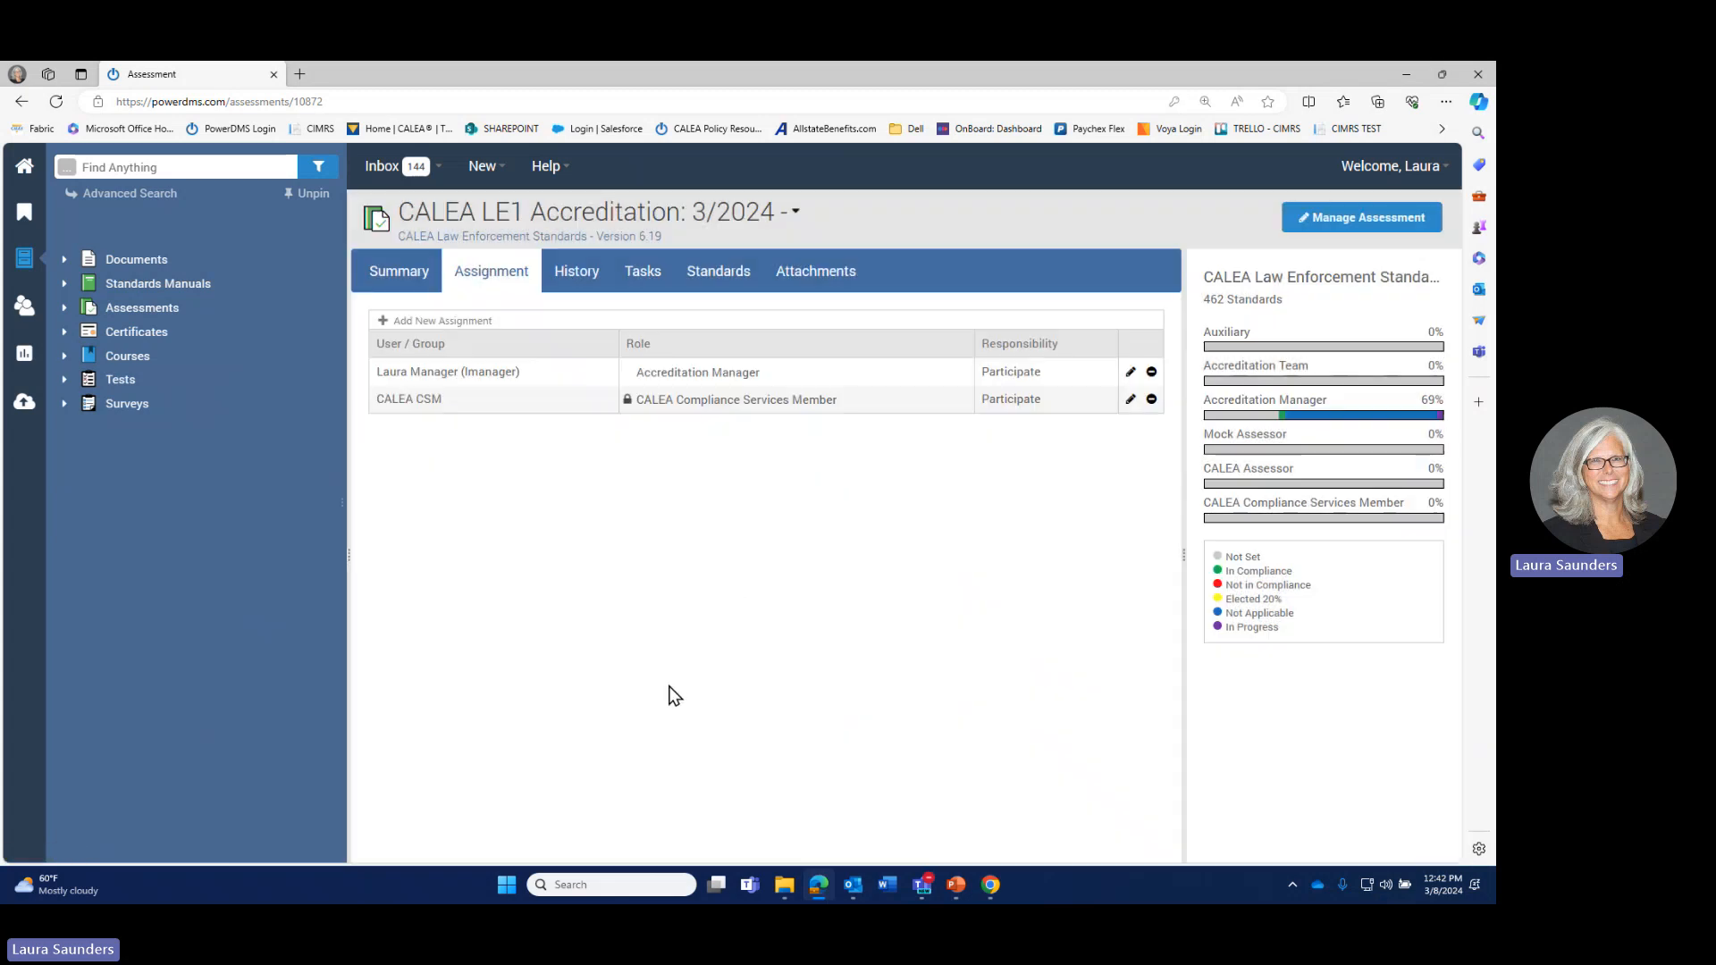
Step: Reload the CSM user's assessment, recheck its attachments, and bring the manager's window back
{"action": "left_click_drag", "start_coordinate": [926, 73], "coordinate": [2, 320]}
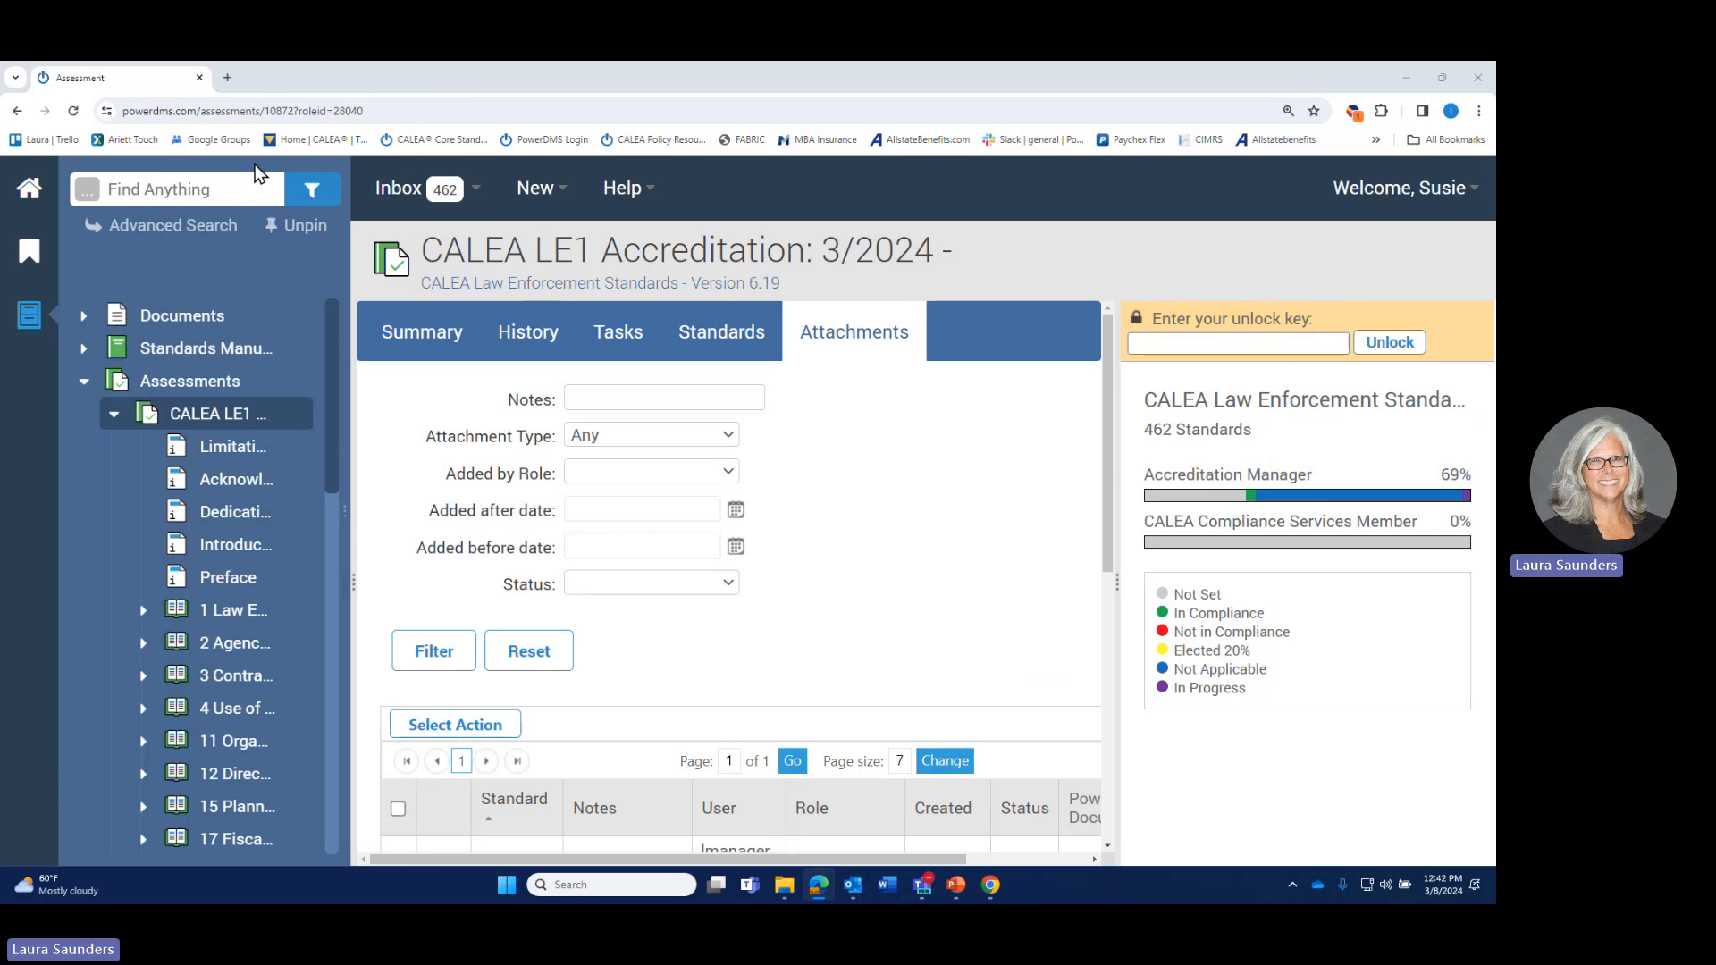
{"action": "left_click", "coordinate": [73, 110]}
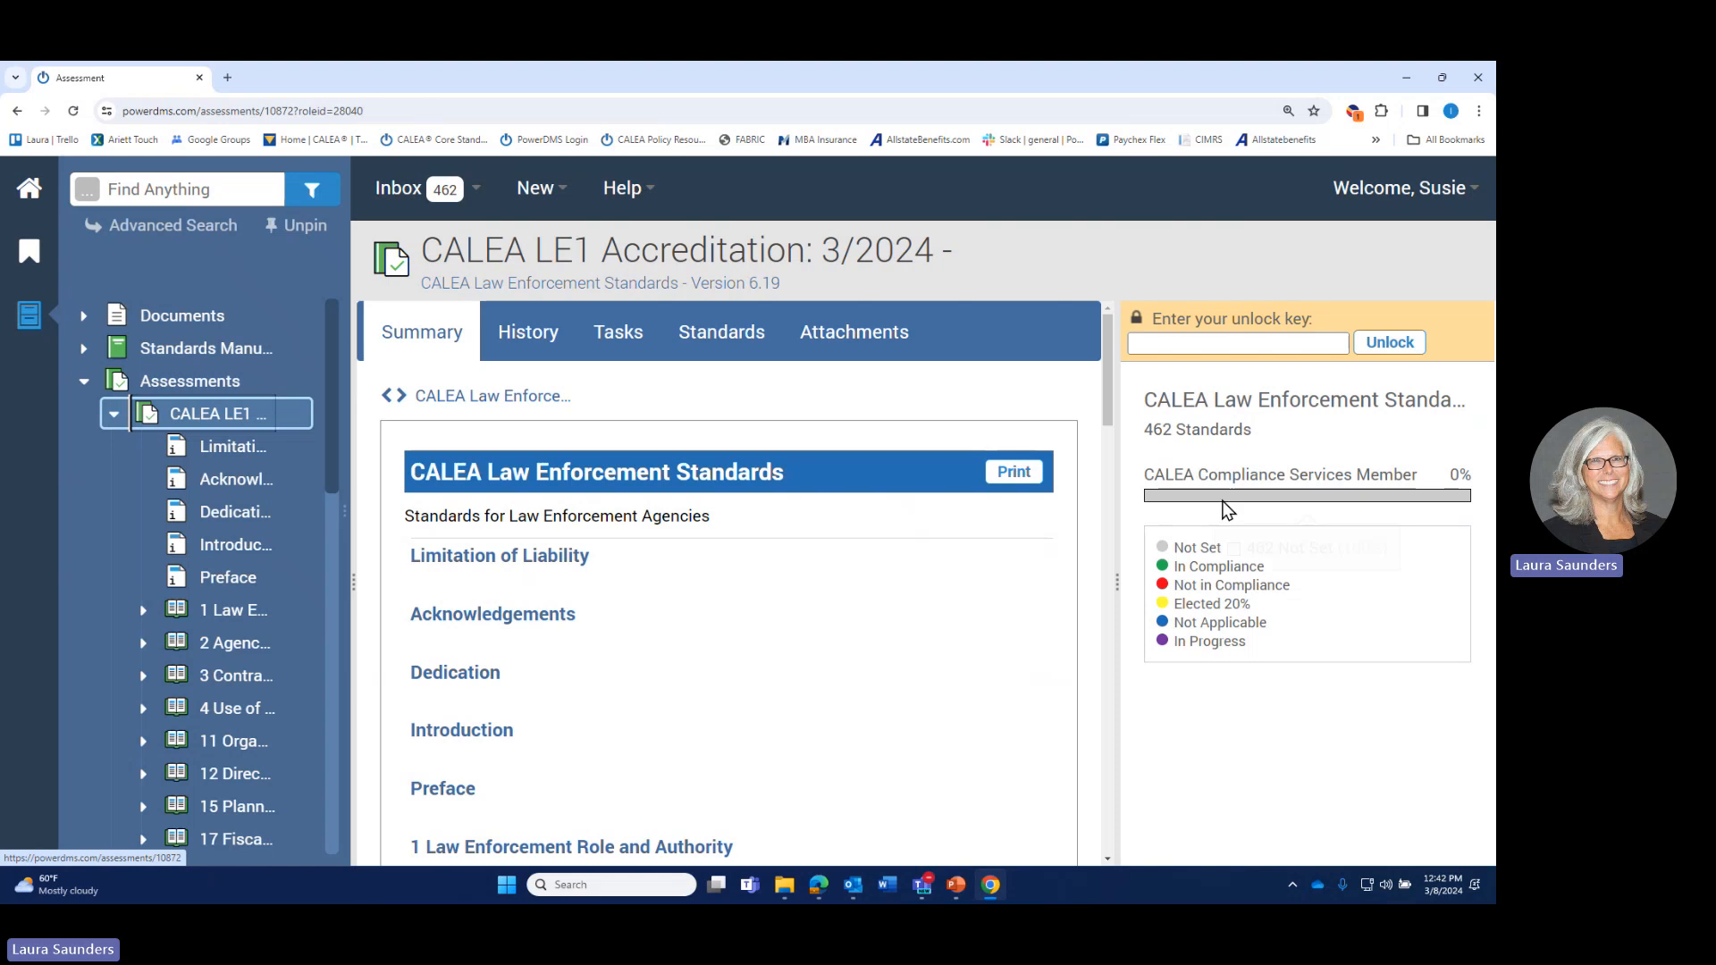
{"action": "left_click", "coordinate": [849, 336]}
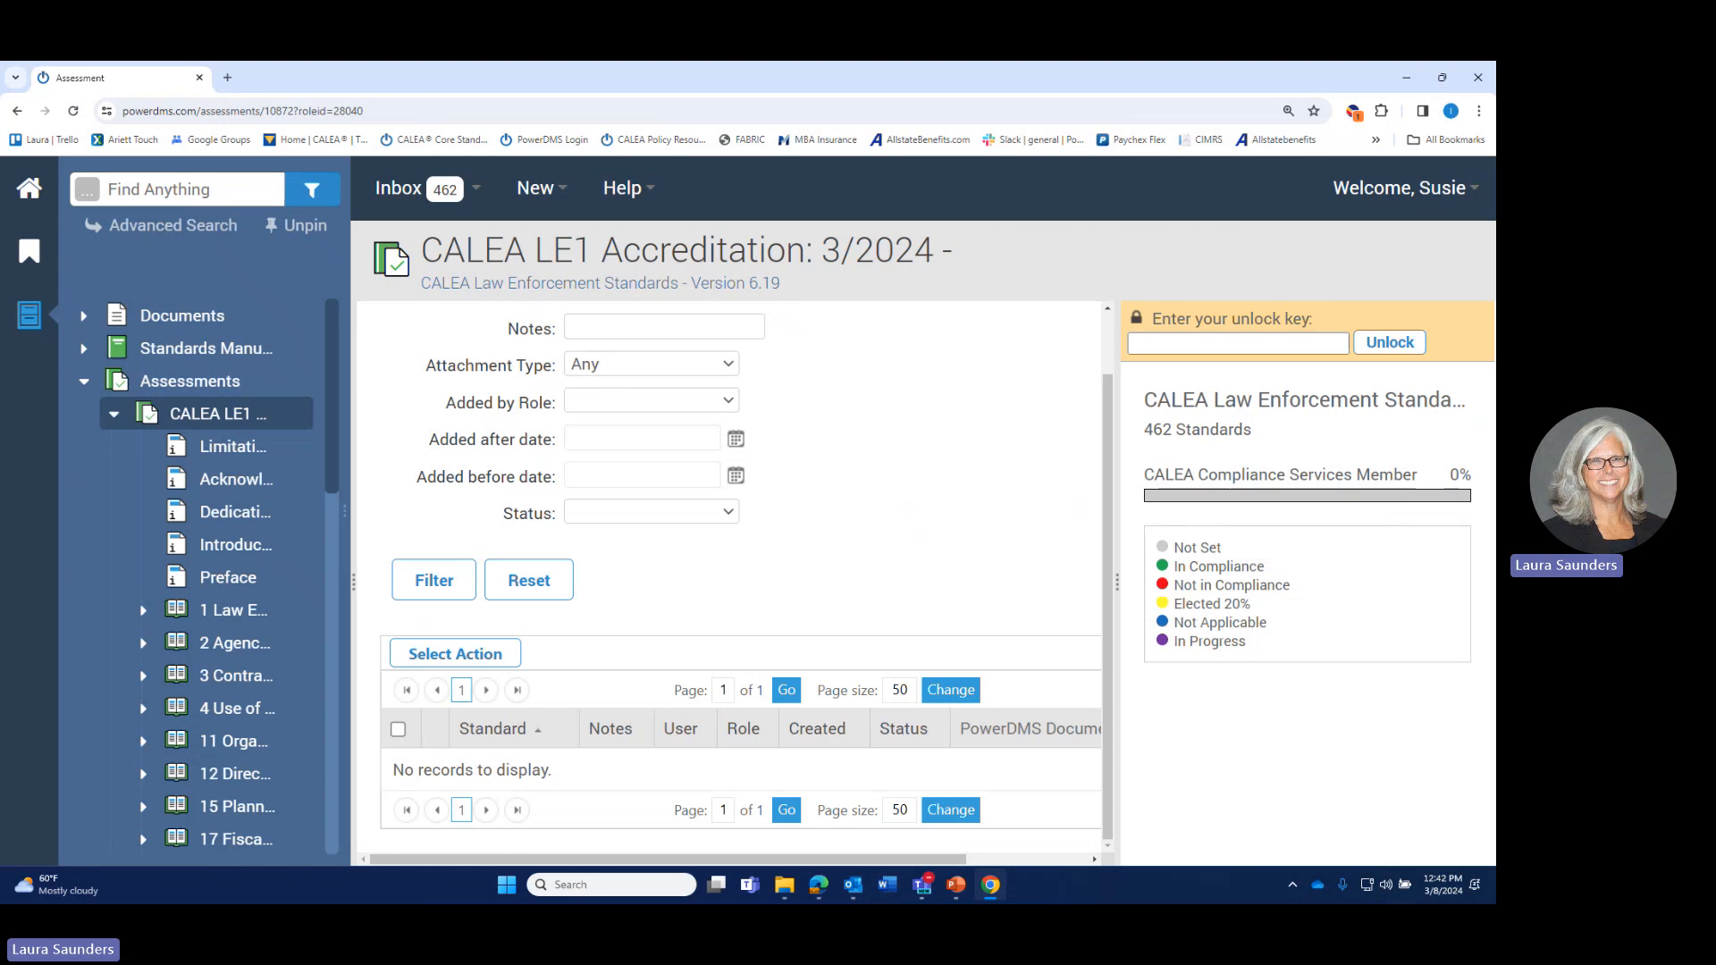
{"action": "left_click_drag", "start_coordinate": [0, 454], "coordinate": [671, 349]}
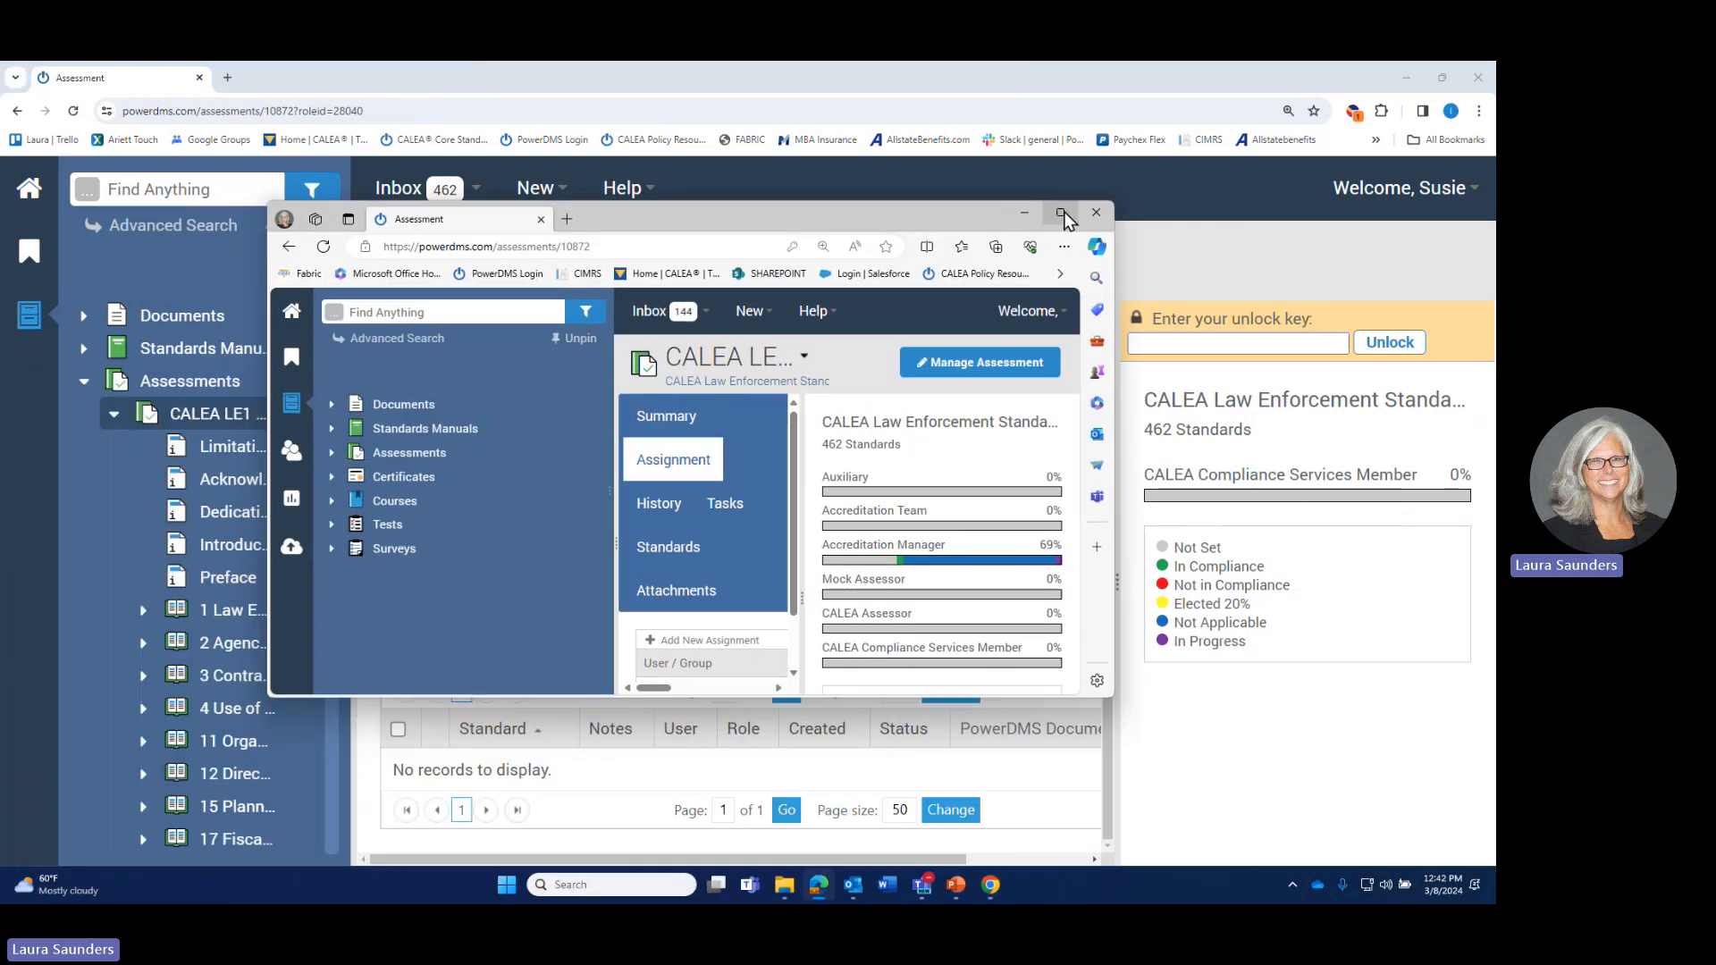
Step: Add a new assignment giving the CALEA CSM group the Accreditation Manager role with Observe responsibility
{"action": "left_click", "coordinate": [1050, 219]}
{"action": "left_click", "coordinate": [471, 321]}
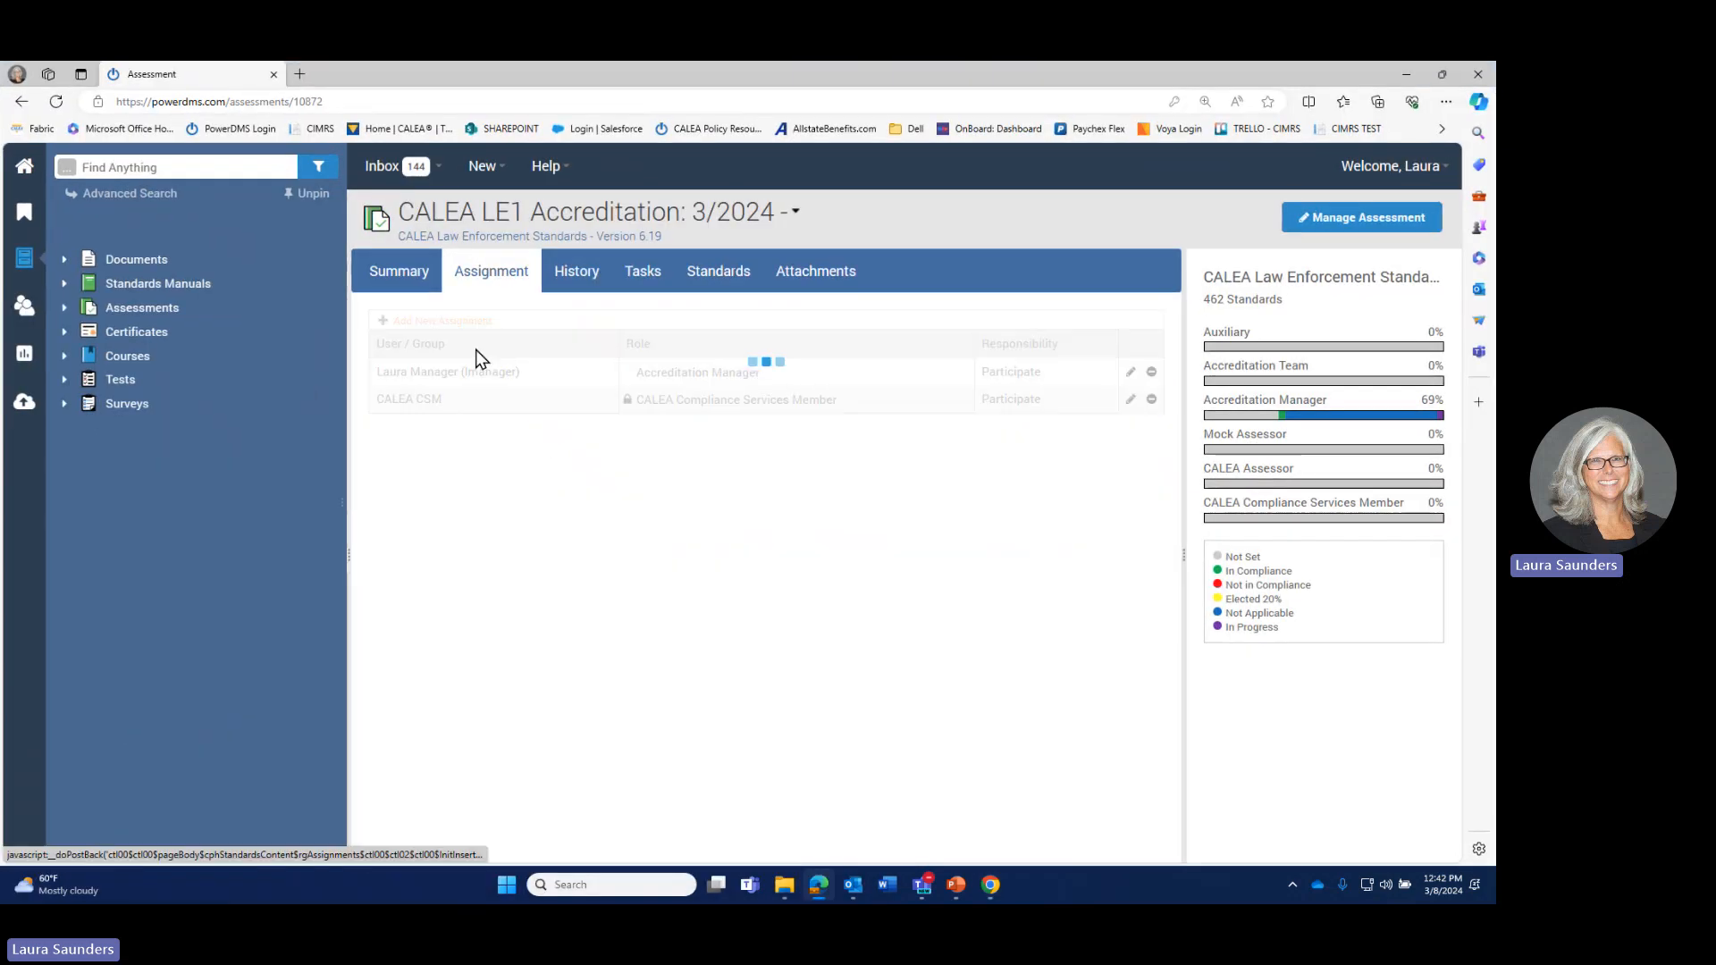
{"action": "left_click", "coordinate": [474, 372]}
{"action": "type", "text": "csm"}
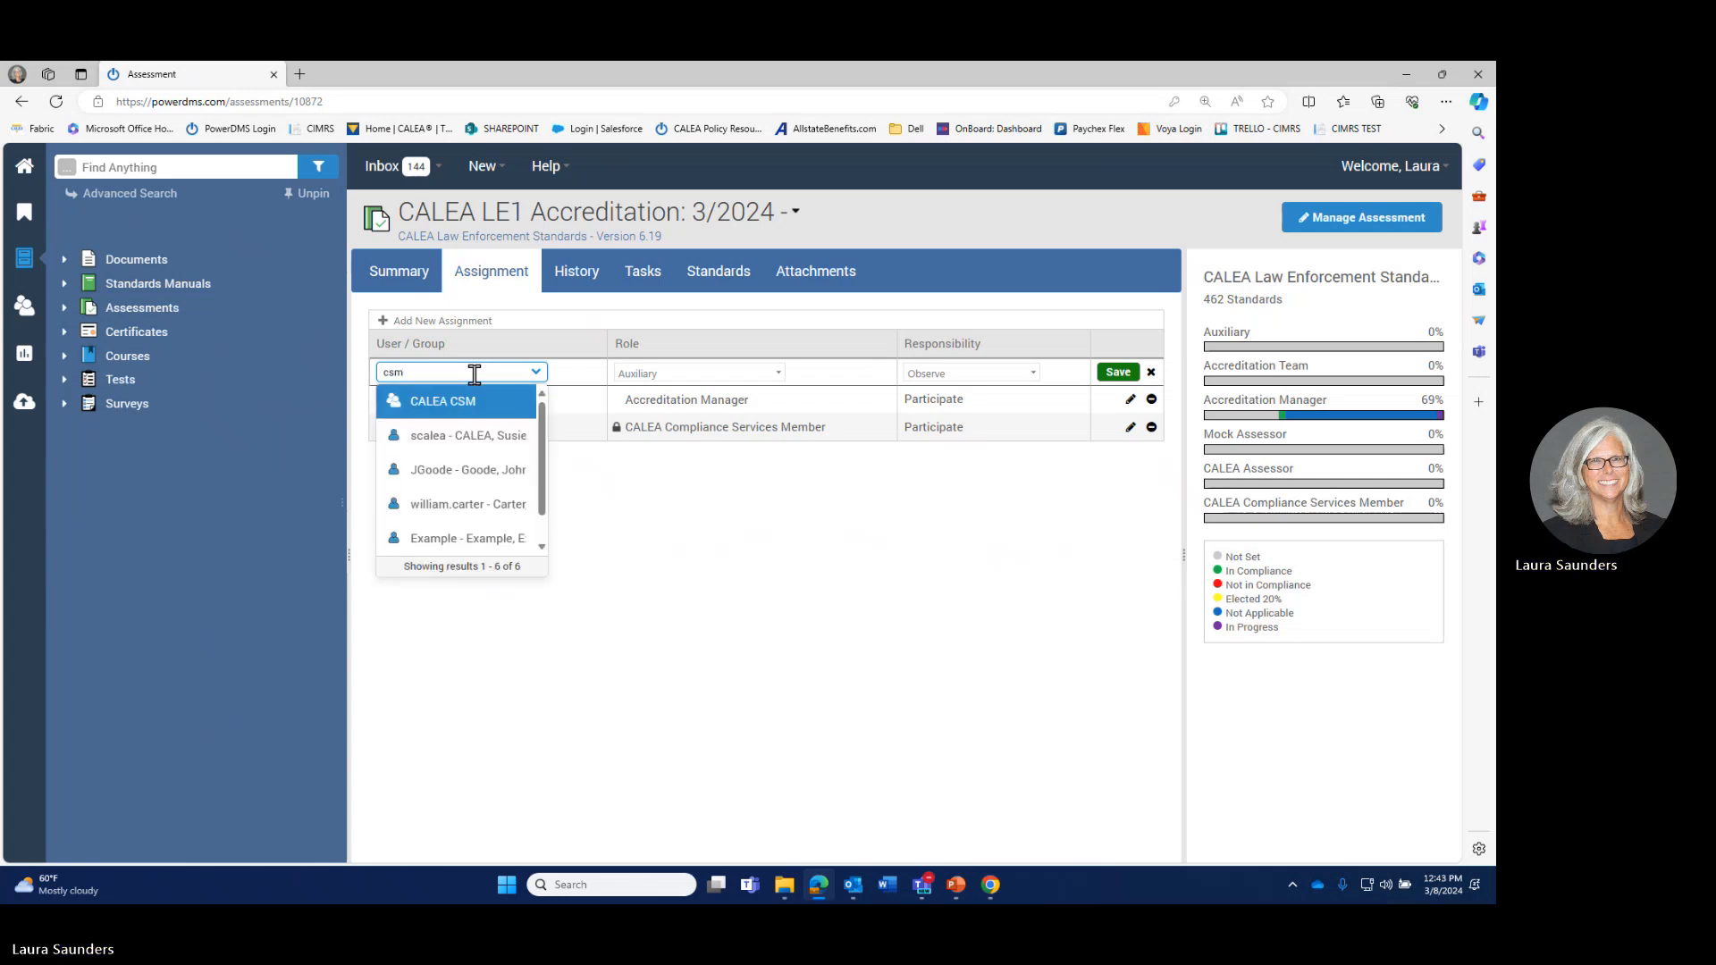
{"action": "left_click", "coordinate": [443, 402]}
{"action": "left_click", "coordinate": [684, 372]}
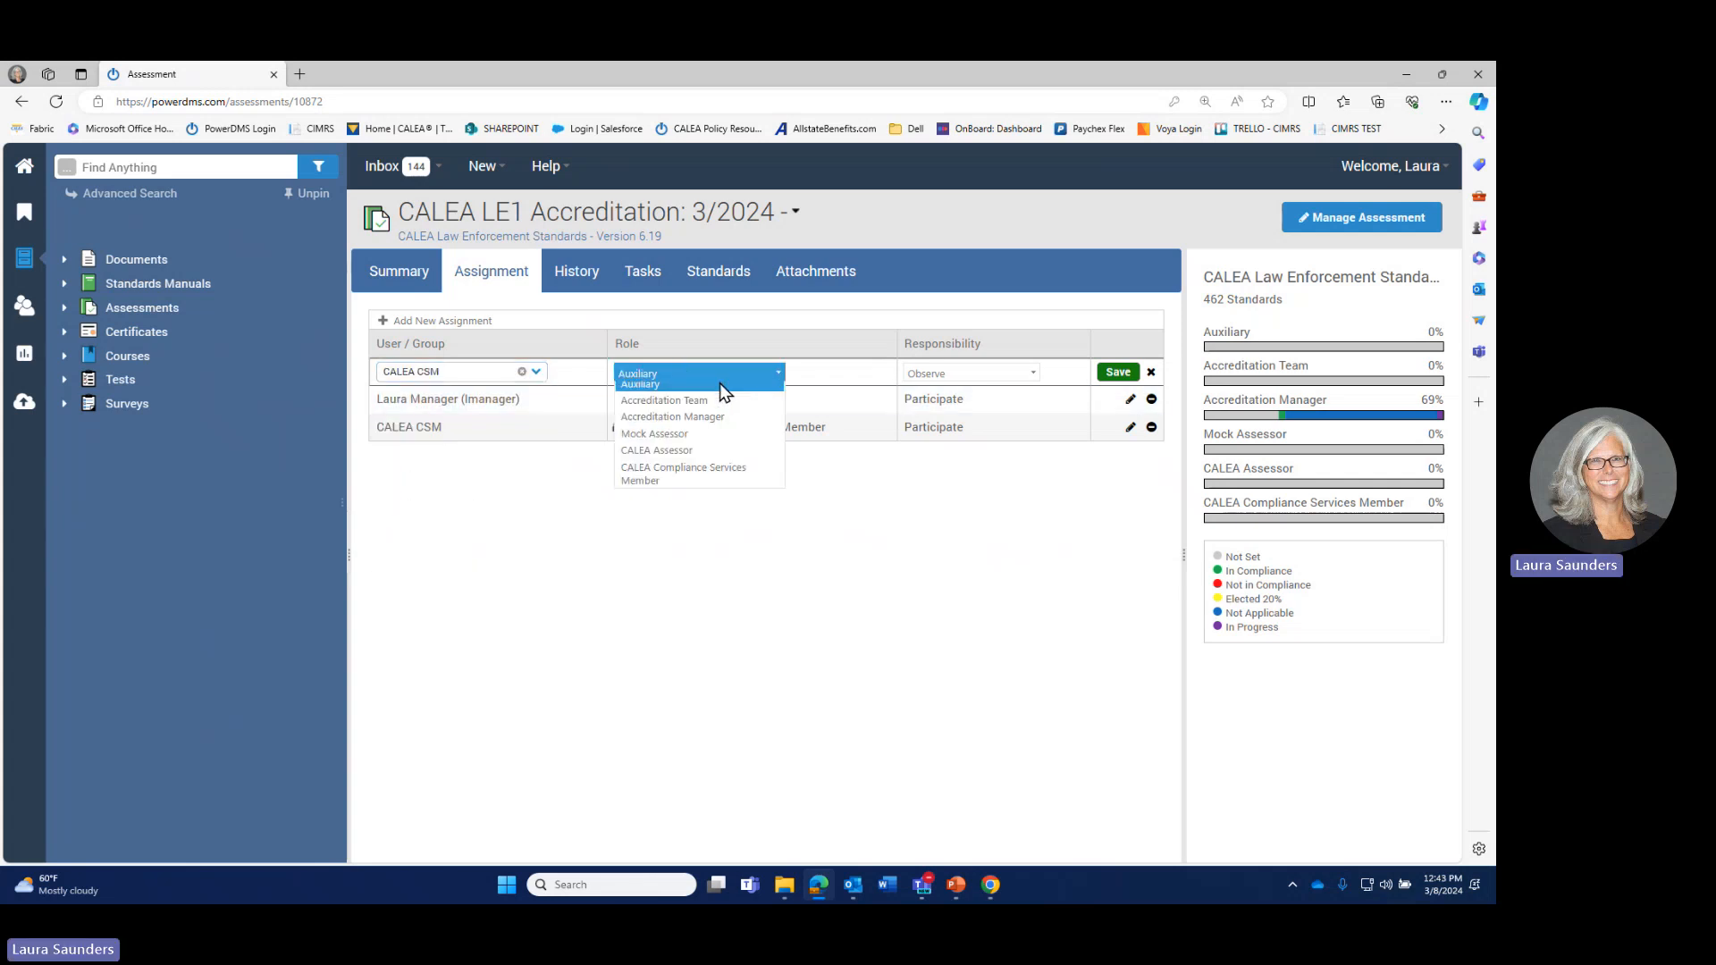
{"action": "left_click", "coordinate": [720, 417]}
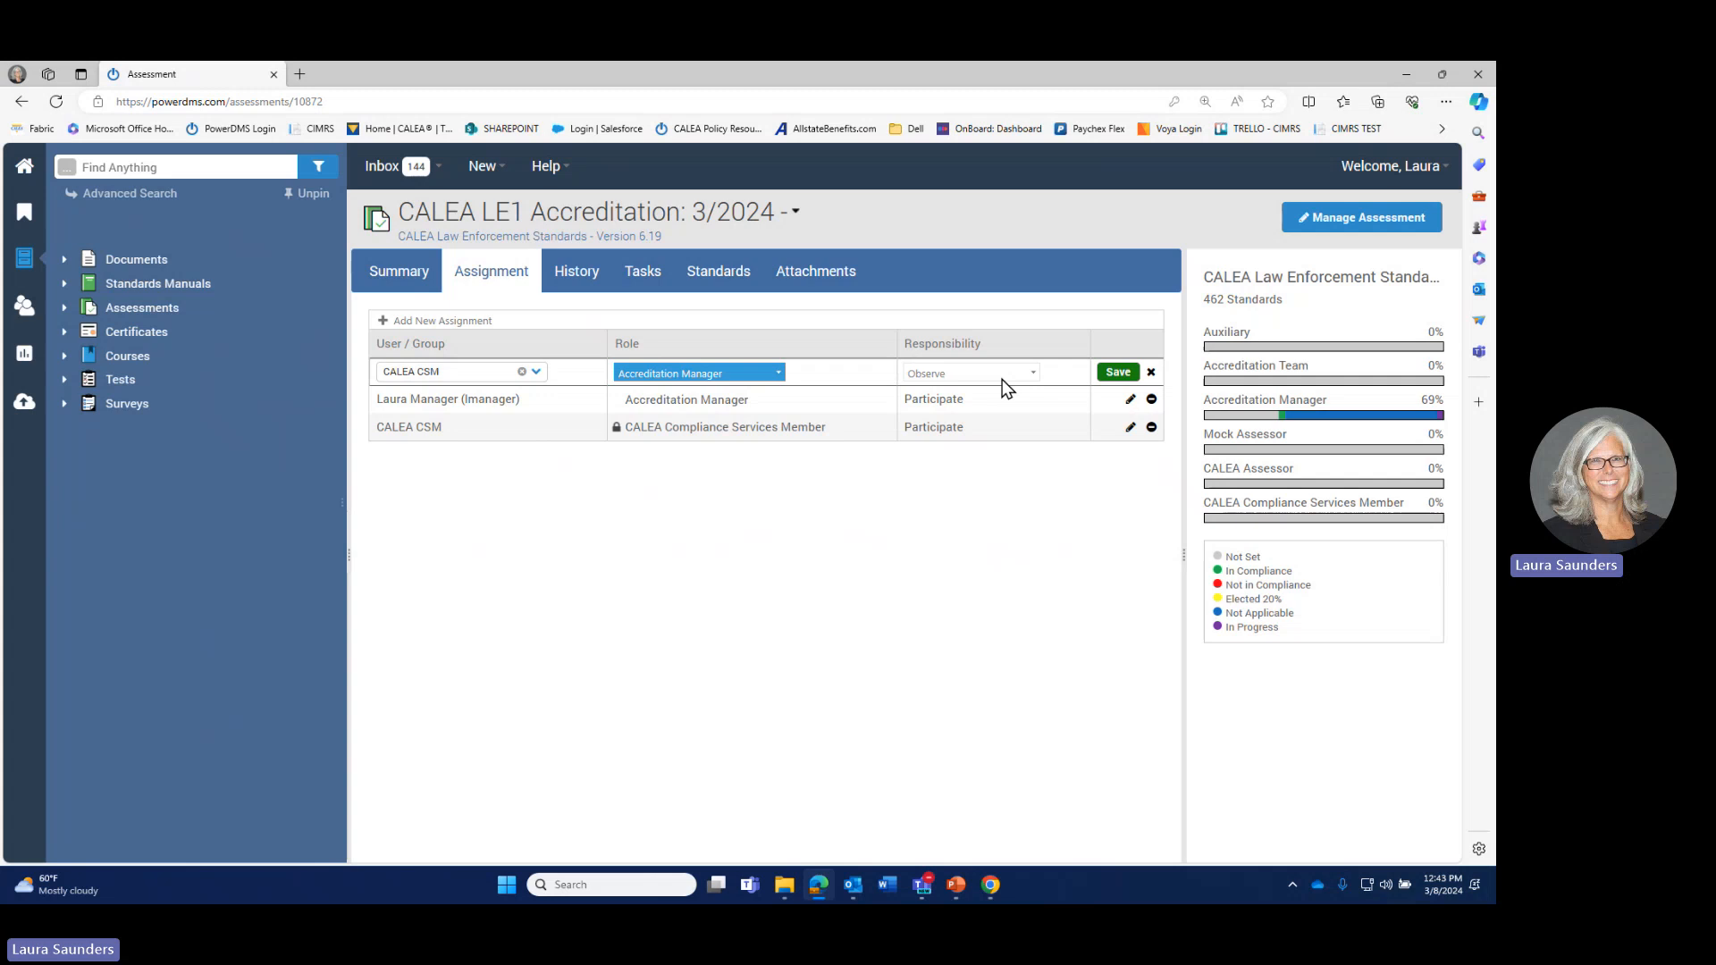
{"action": "left_click", "coordinate": [1116, 372]}
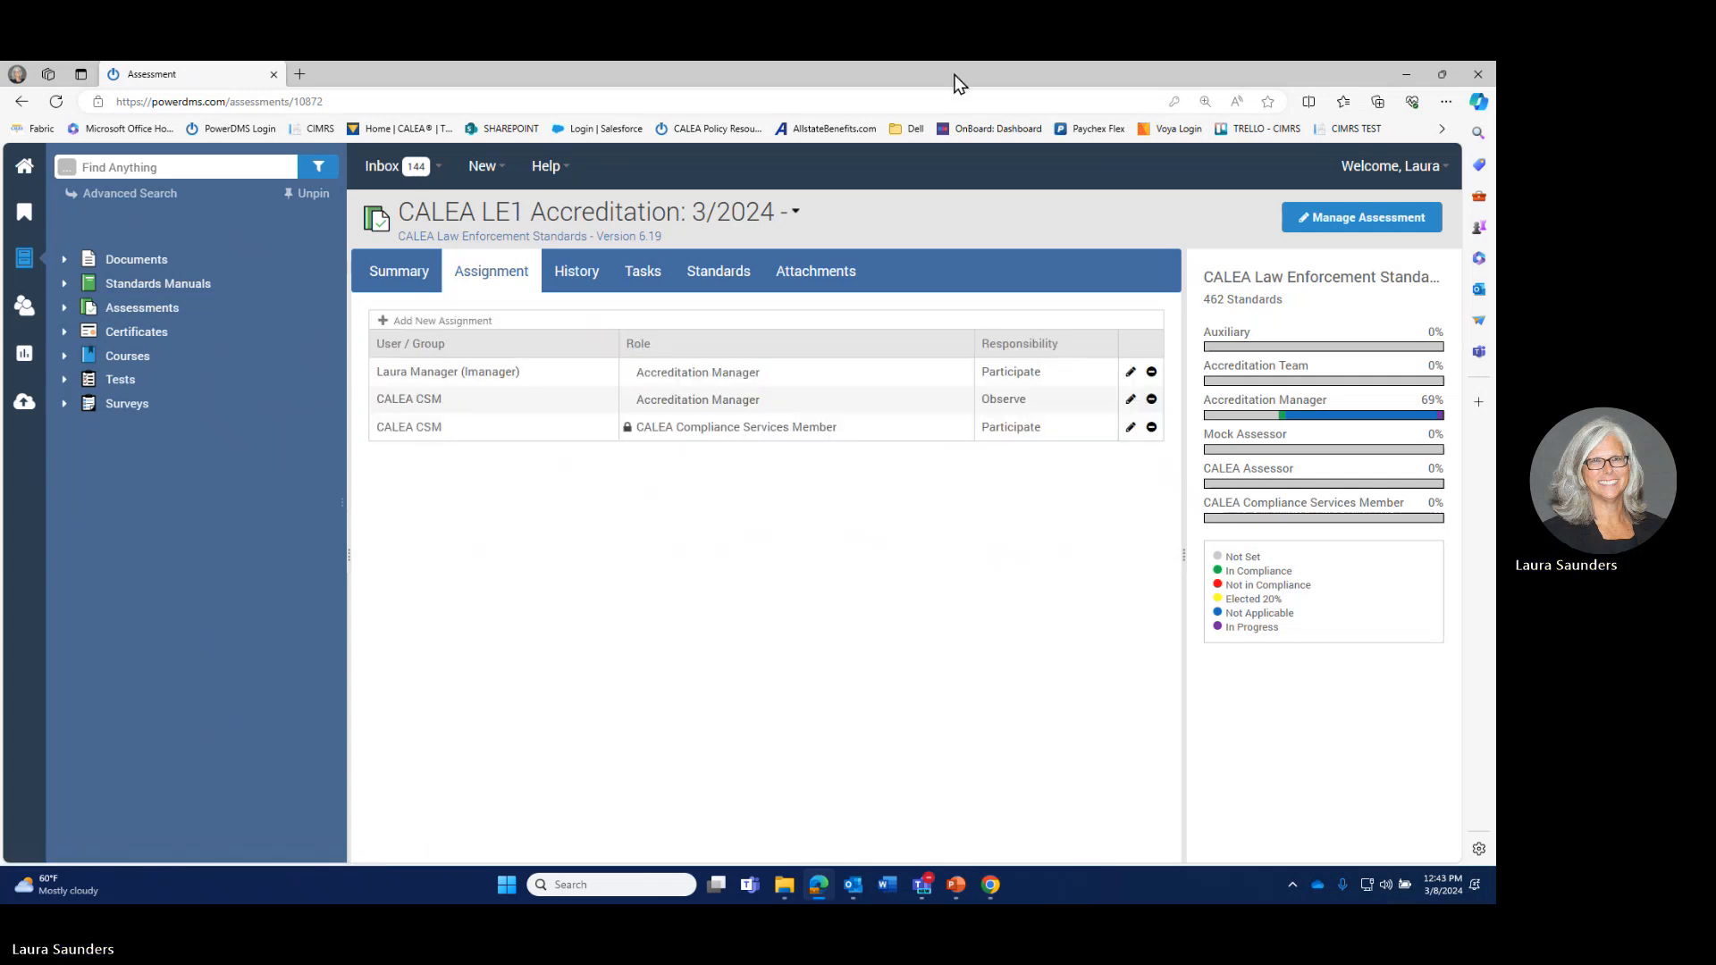
{"action": "left_click_drag", "start_coordinate": [960, 84], "coordinate": [2, 98]}
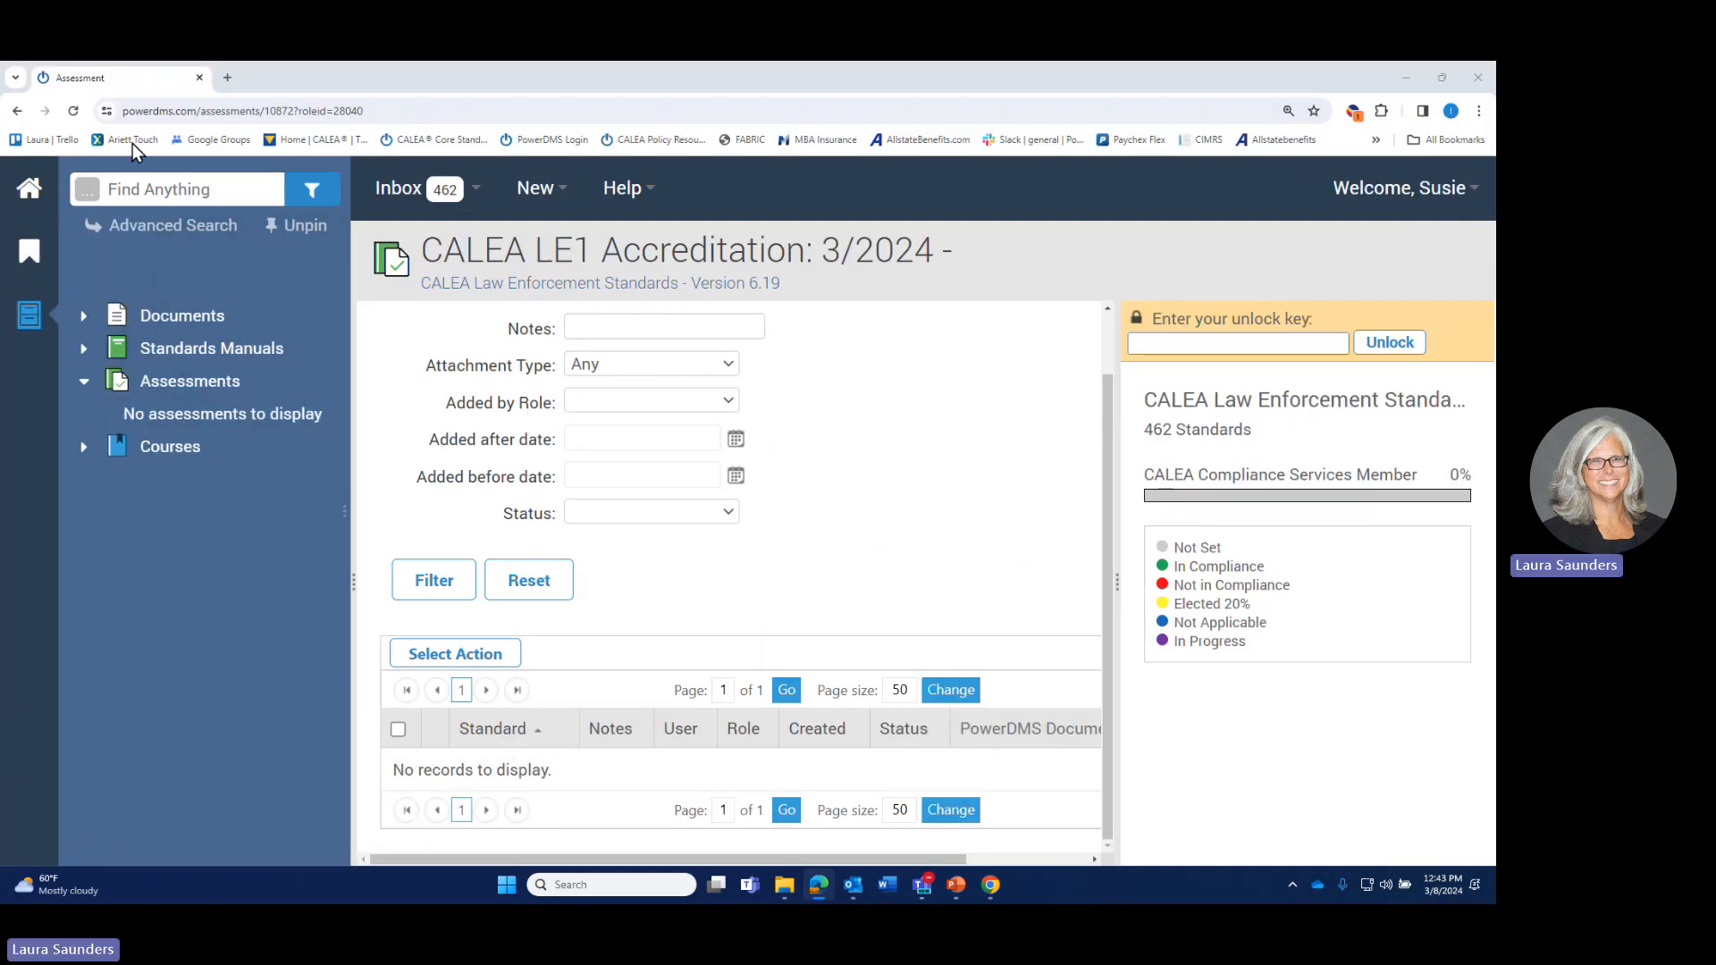
Step: Reload the CSM user's assessment and check its attachments list again, then return to the manager's window
{"action": "left_click", "coordinate": [74, 111]}
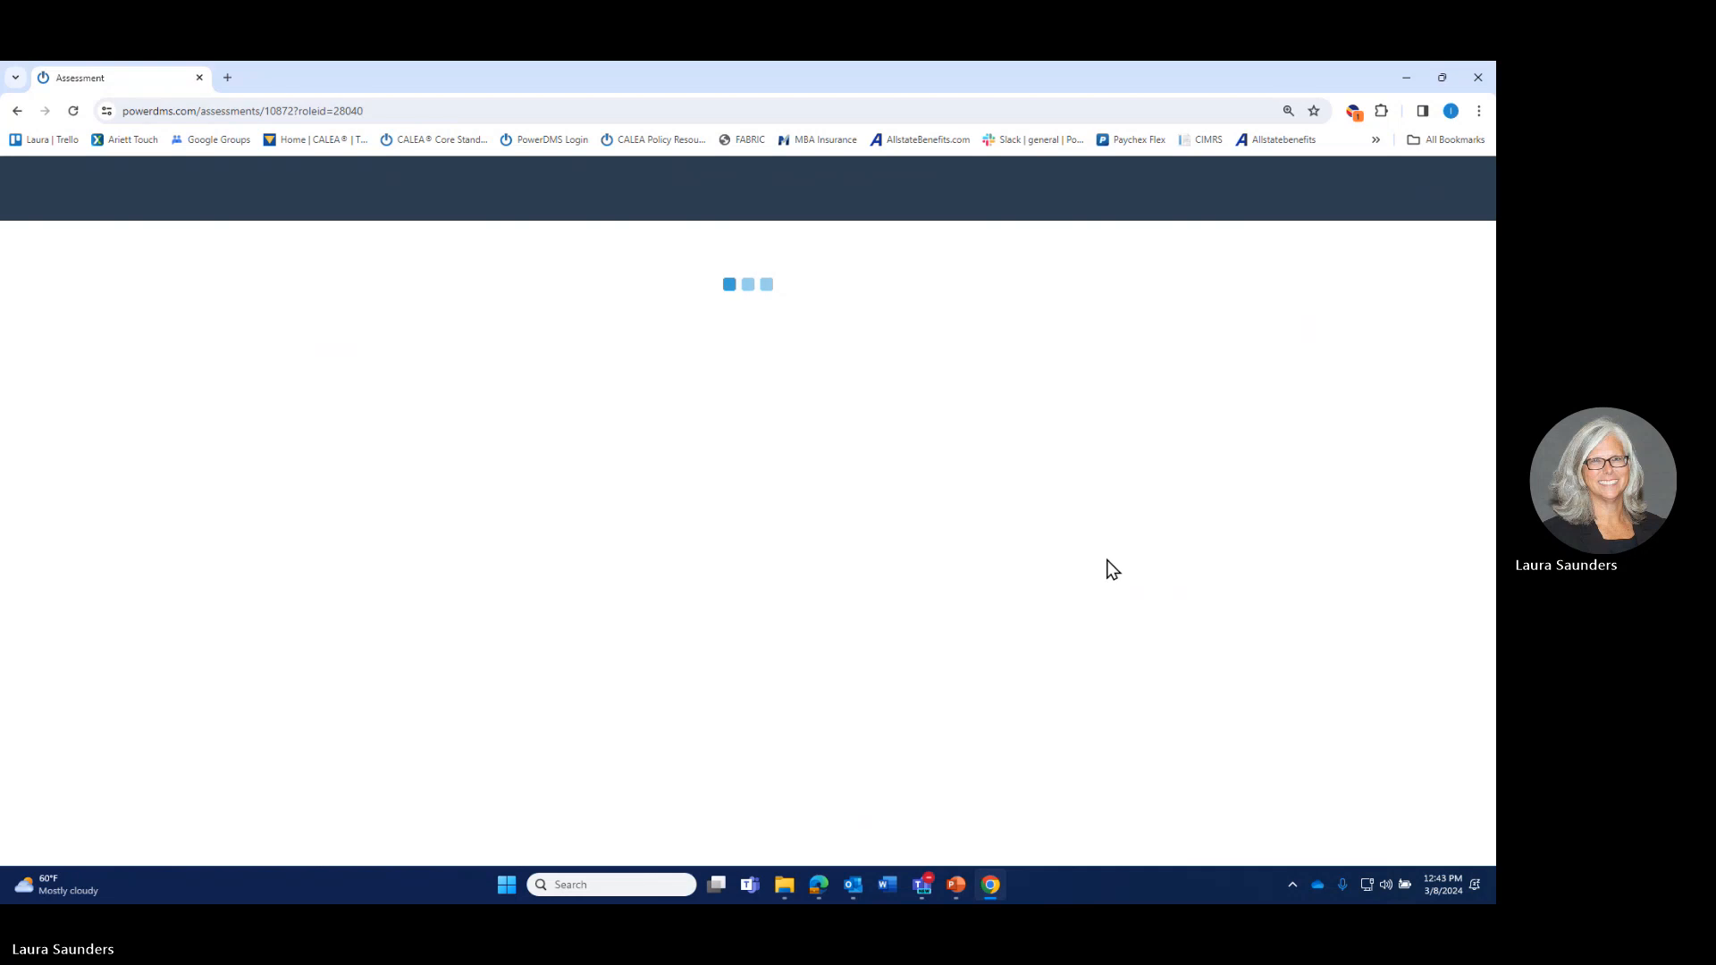
{"action": "mouse_move", "coordinate": [1290, 468]}
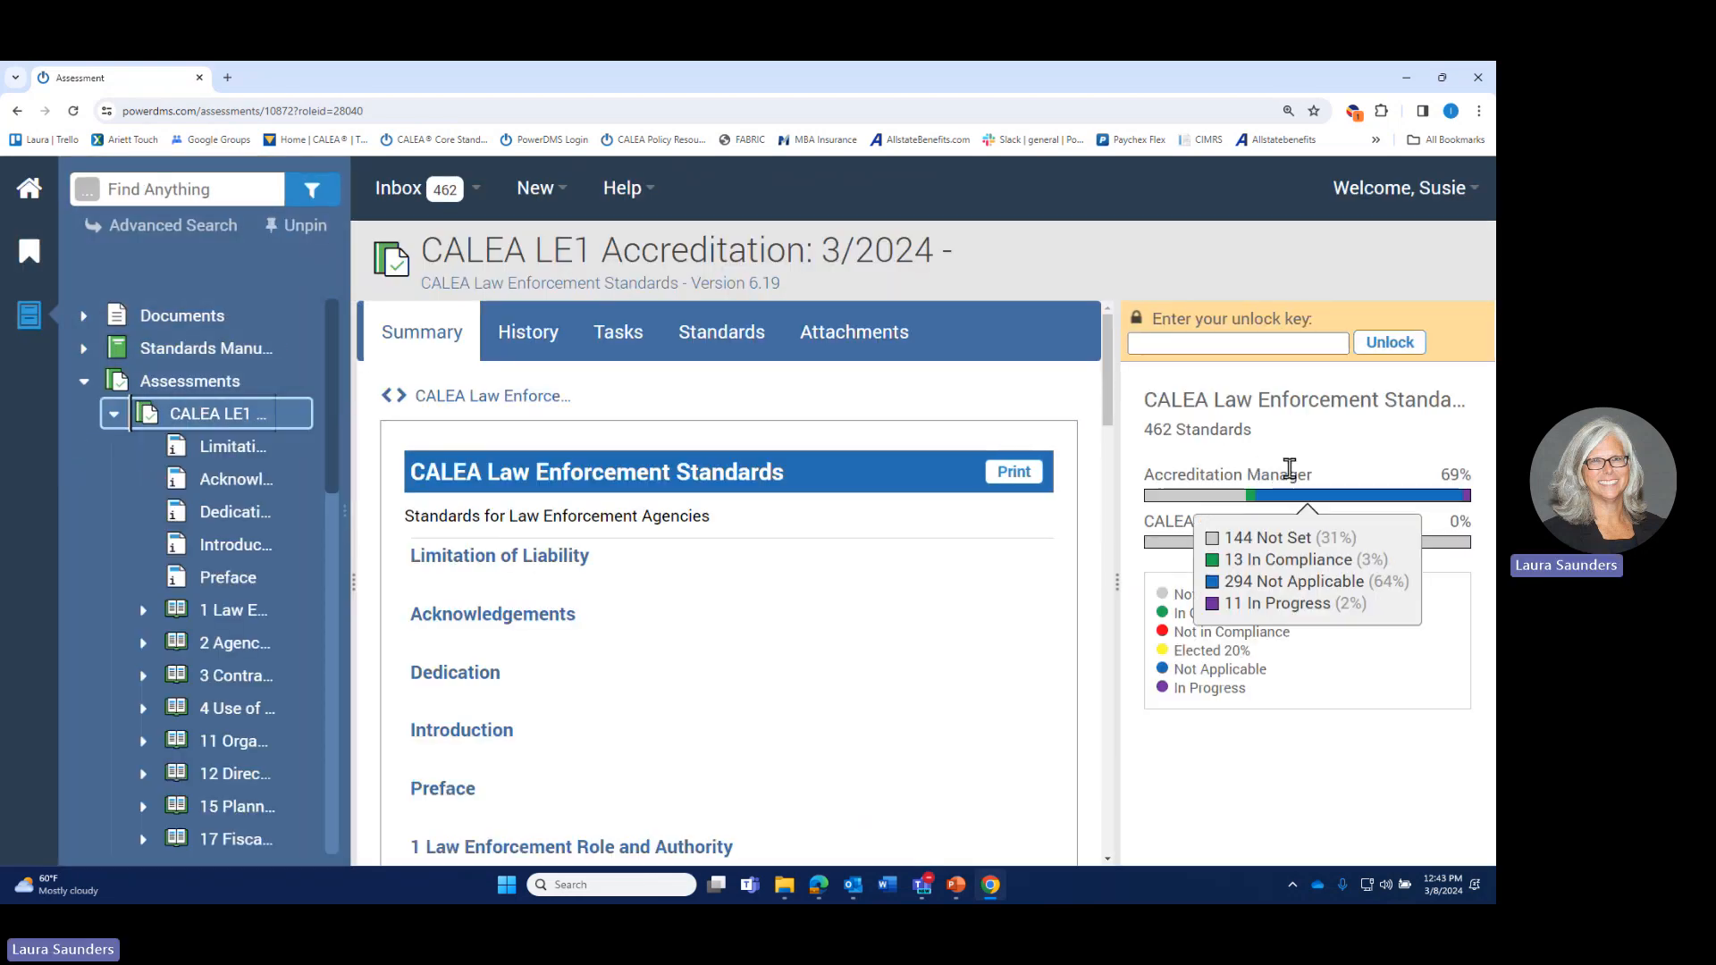
{"action": "left_click", "coordinate": [880, 334]}
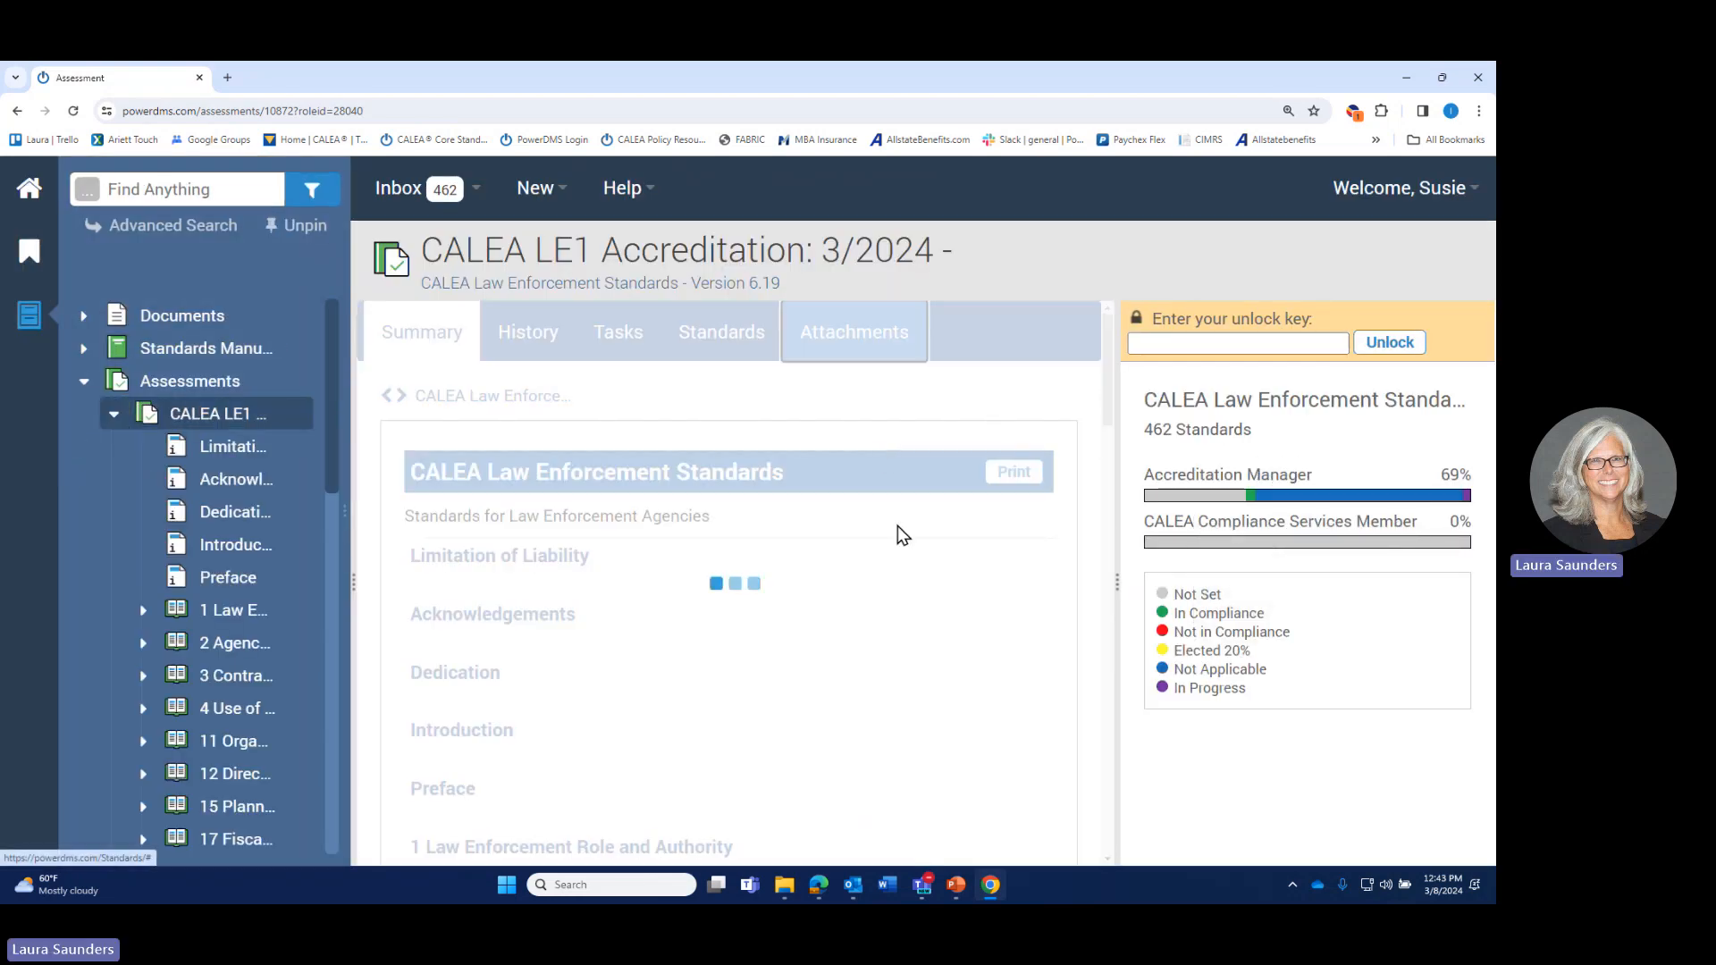
{"action": "scroll", "coordinate": [758, 642], "scroll_direction": "down", "scroll_amount": 5}
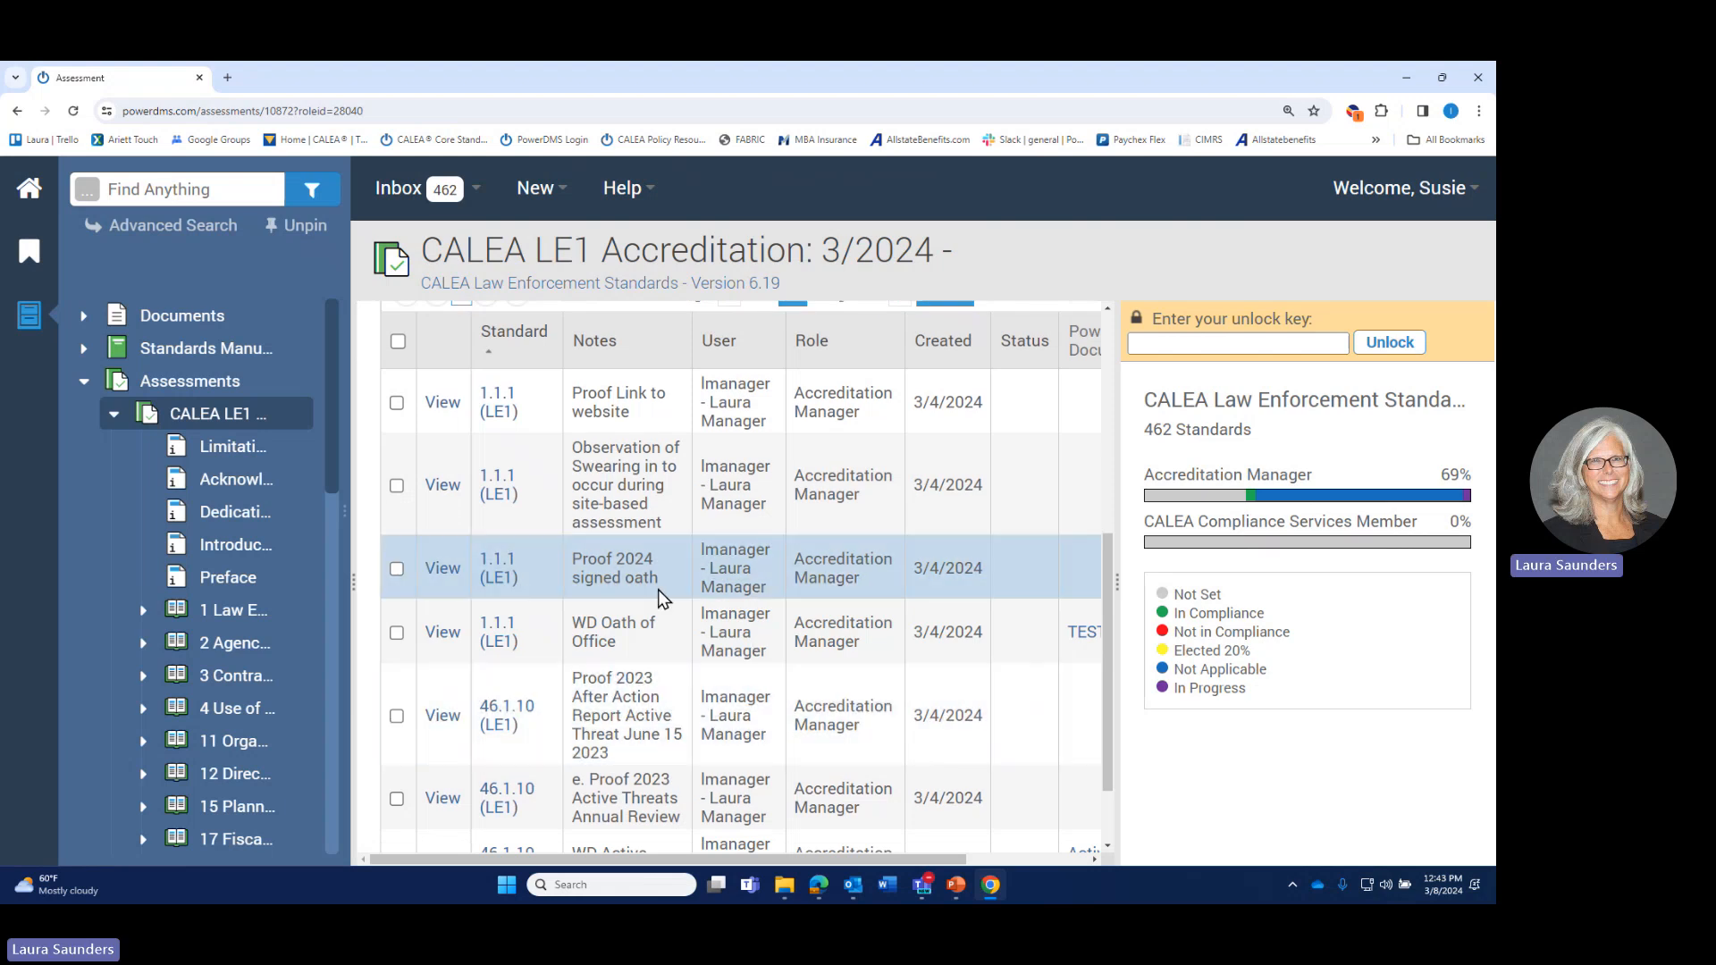
{"action": "scroll", "coordinate": [662, 598], "scroll_direction": "up", "scroll_amount": 5}
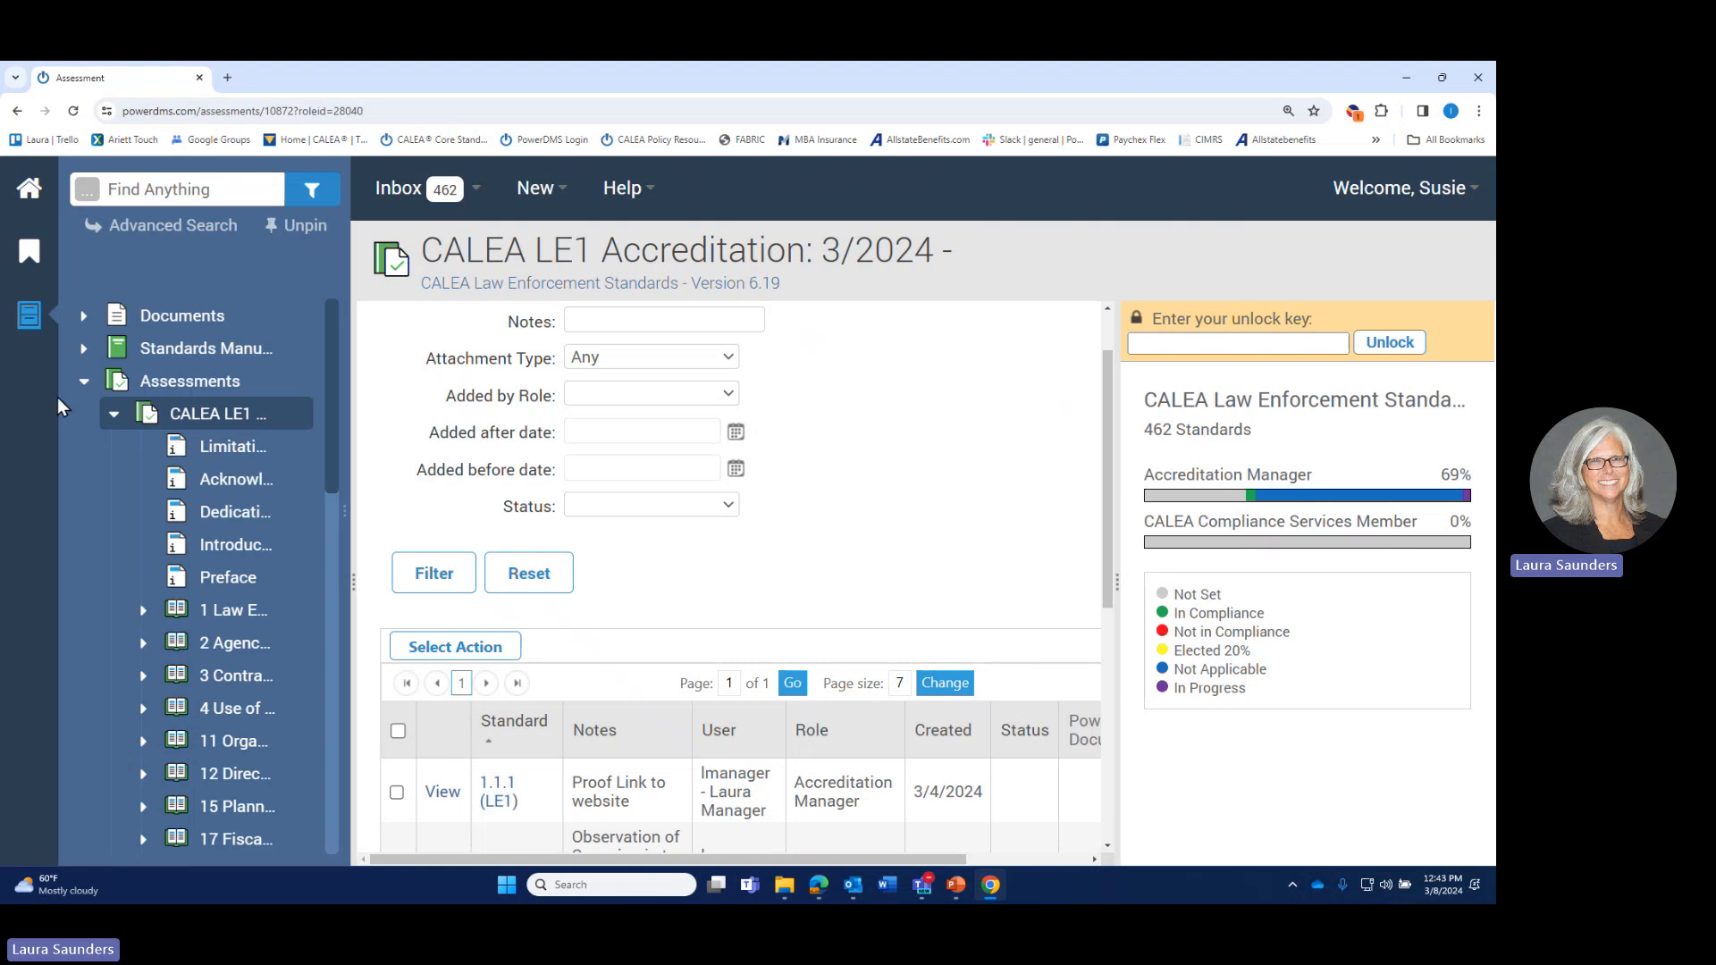
{"action": "left_click", "coordinate": [819, 885]}
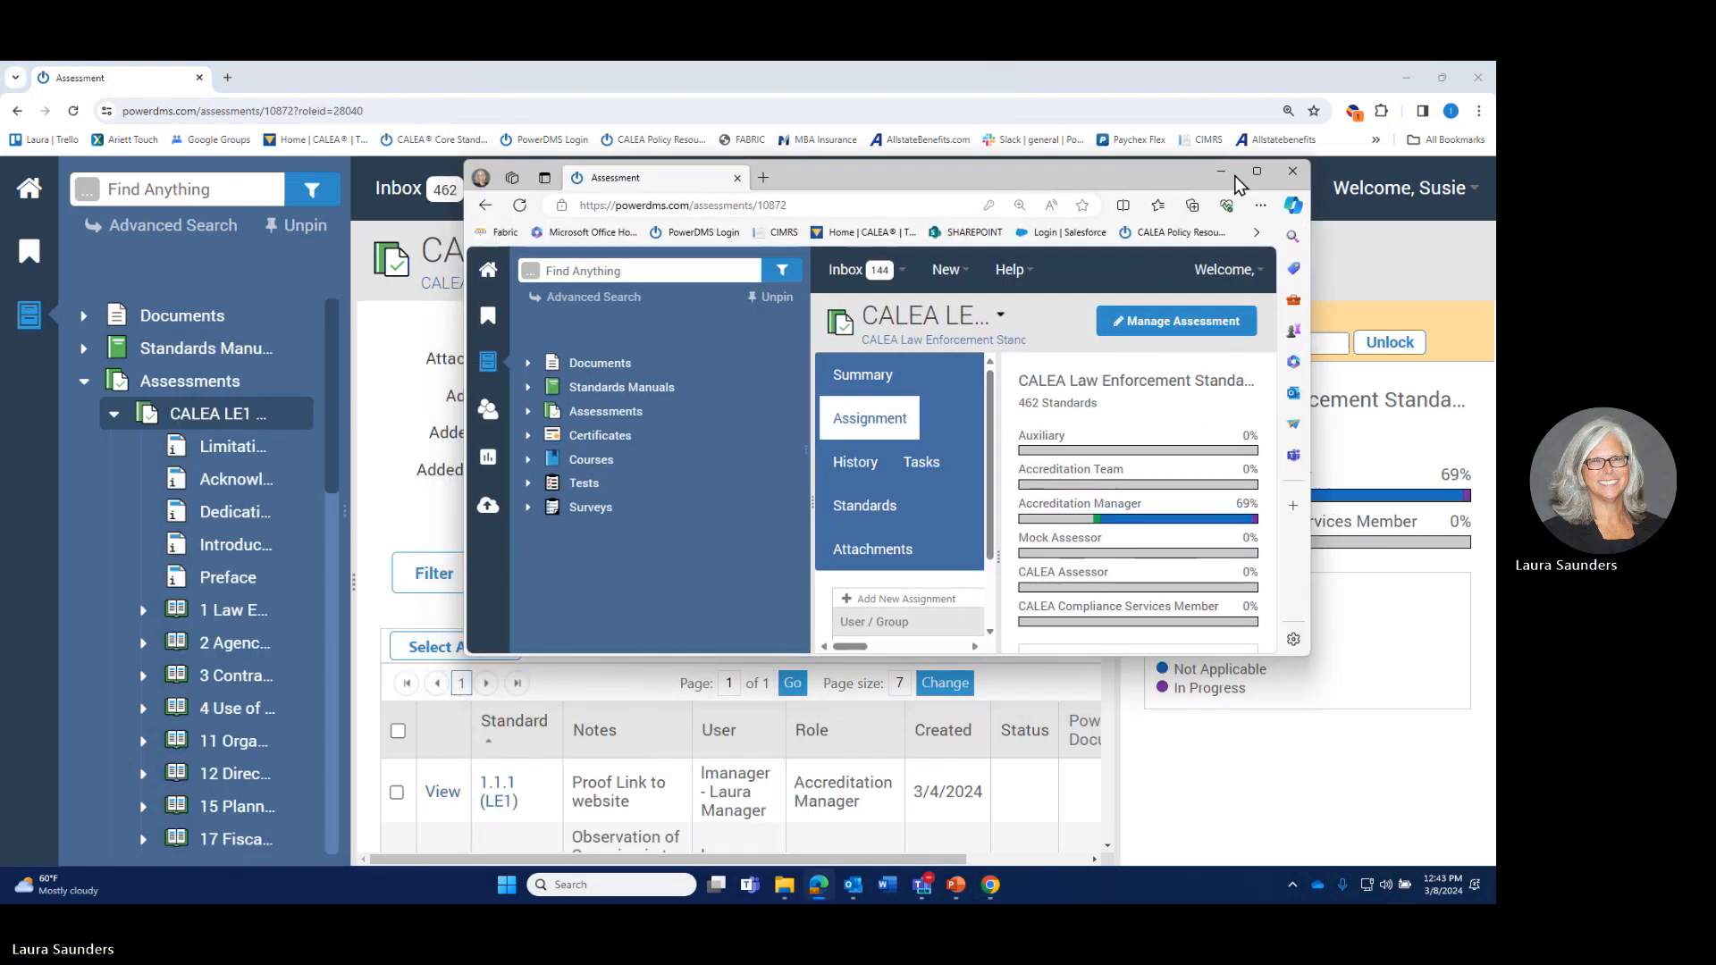
Step: Delete both CALEA CSM group assignments from the assessment
{"action": "left_click", "coordinate": [1258, 176]}
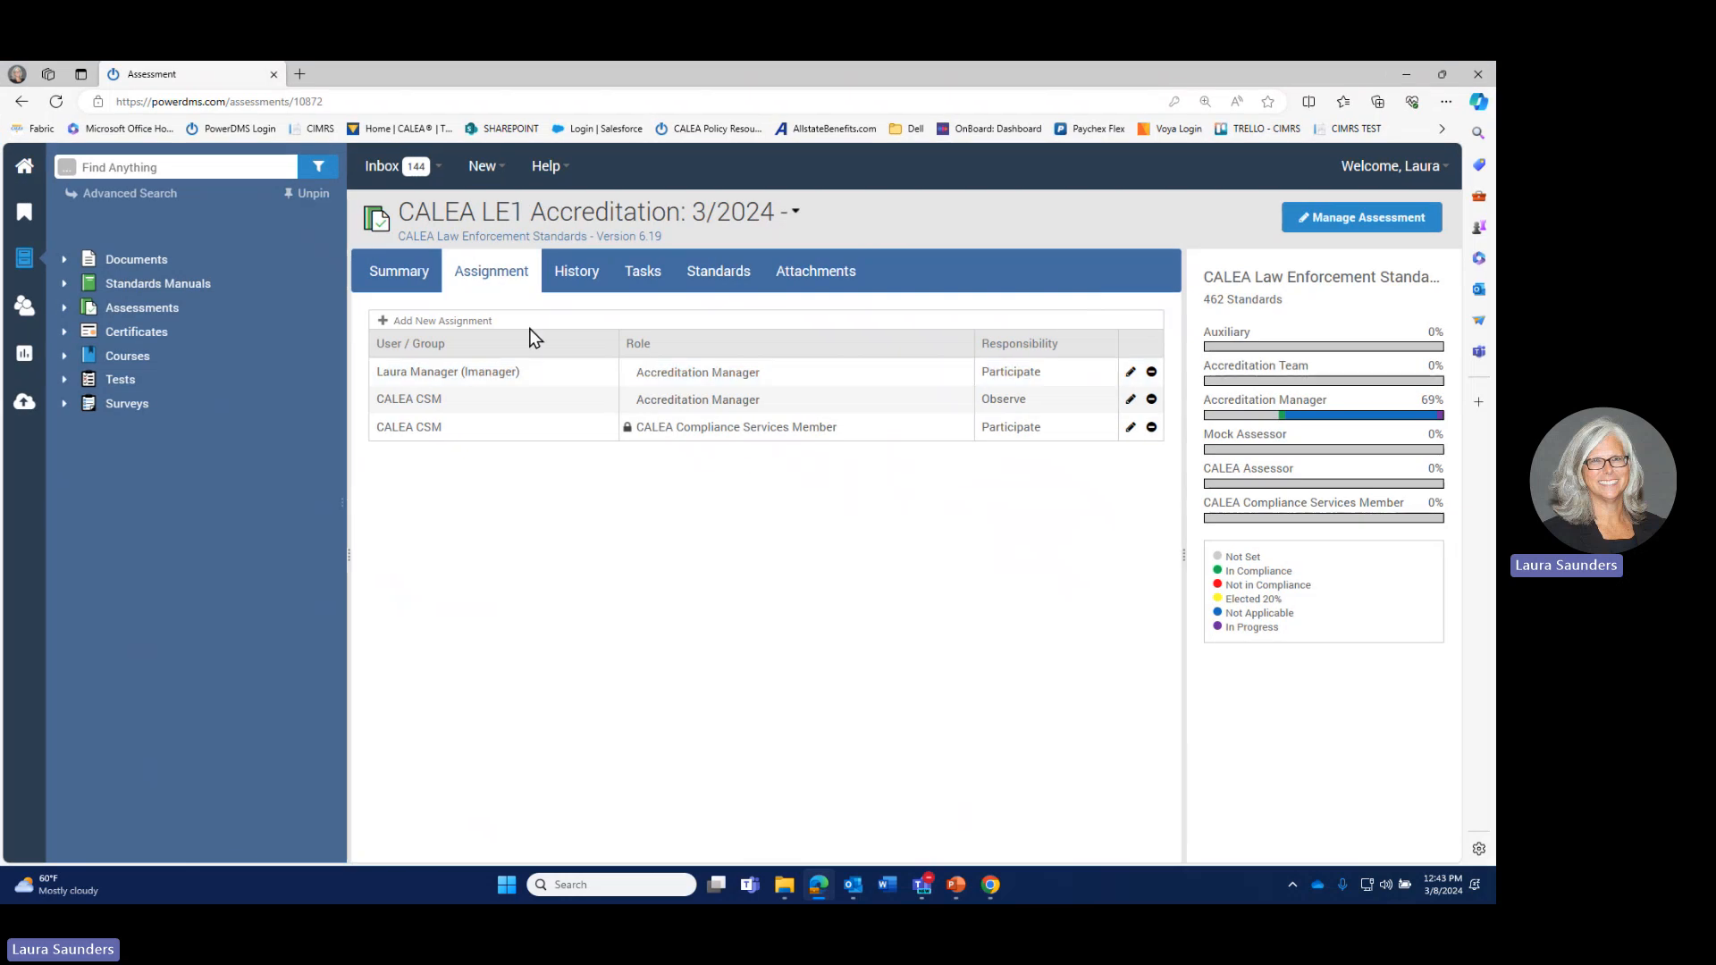
{"action": "left_click", "coordinate": [1151, 399]}
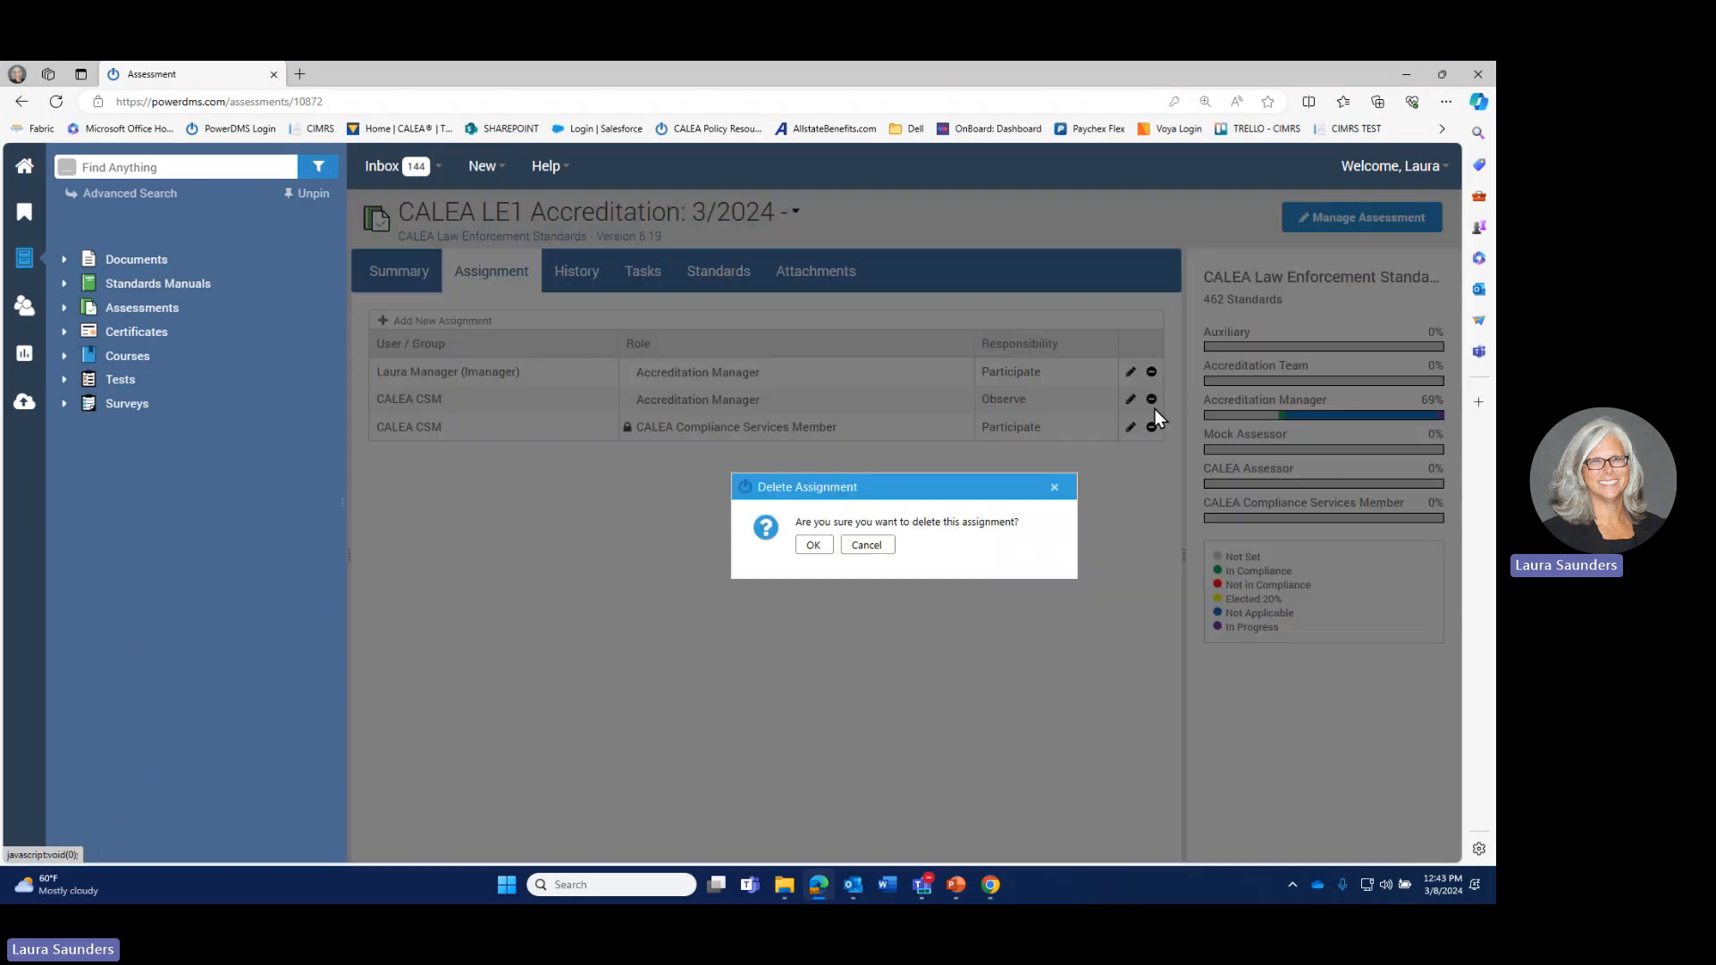
{"action": "left_click", "coordinate": [814, 552]}
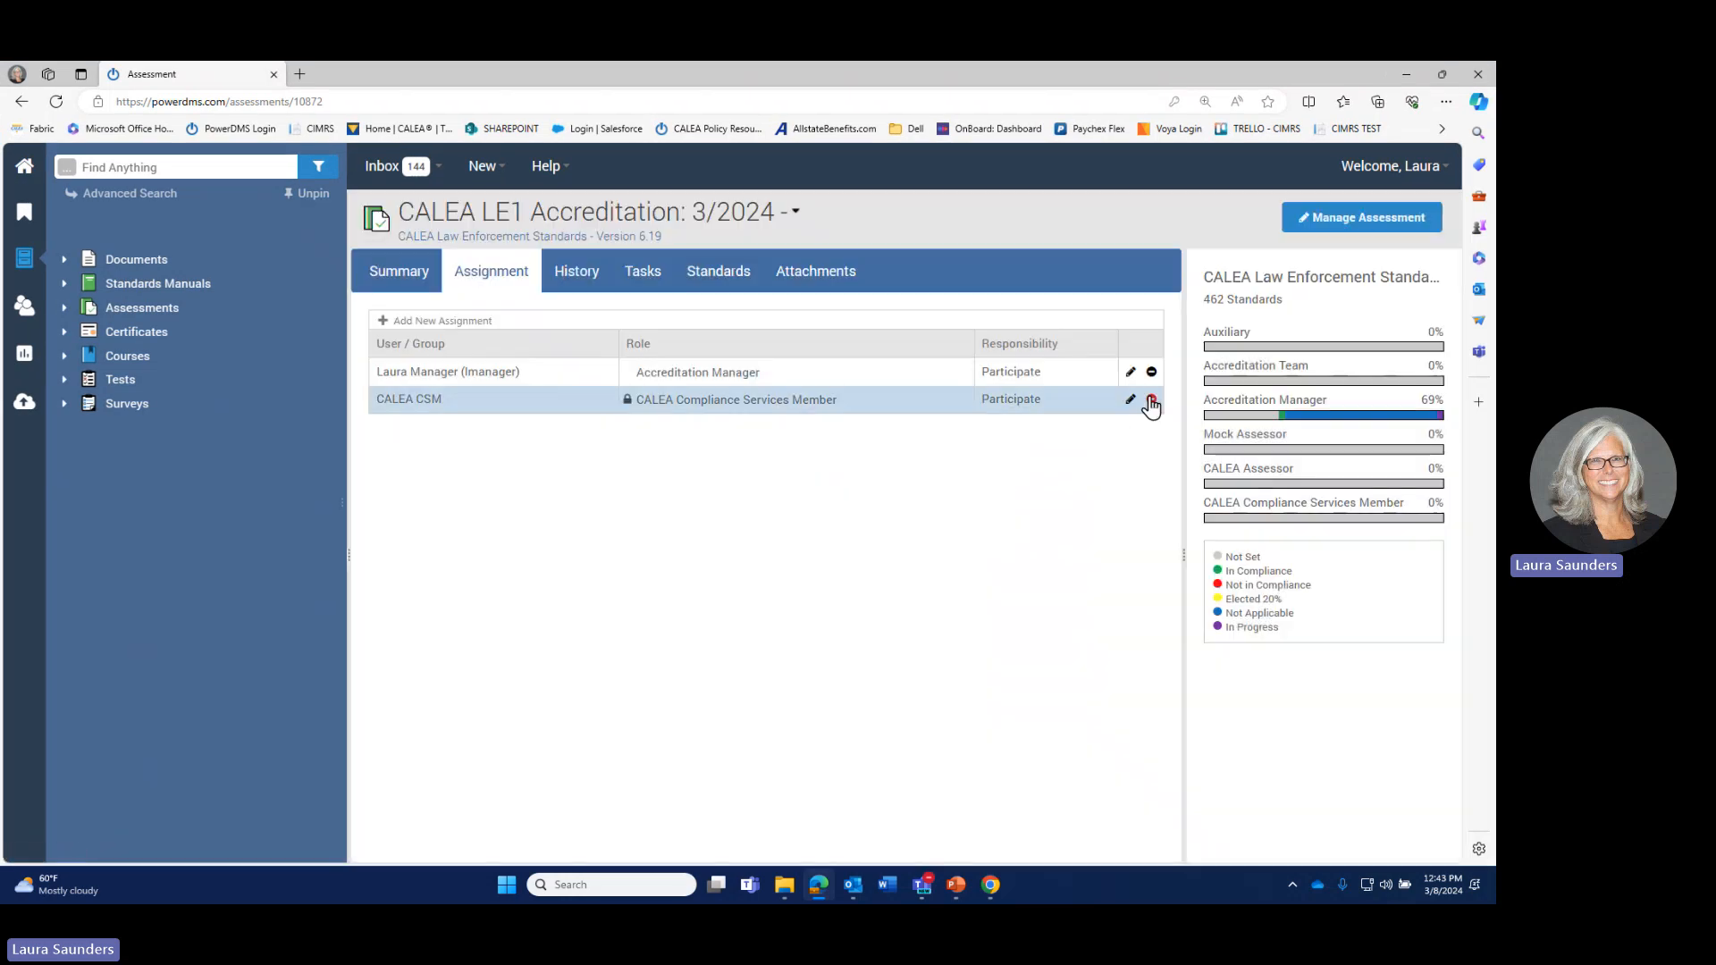
{"action": "left_click", "coordinate": [1151, 399]}
{"action": "left_click", "coordinate": [814, 549]}
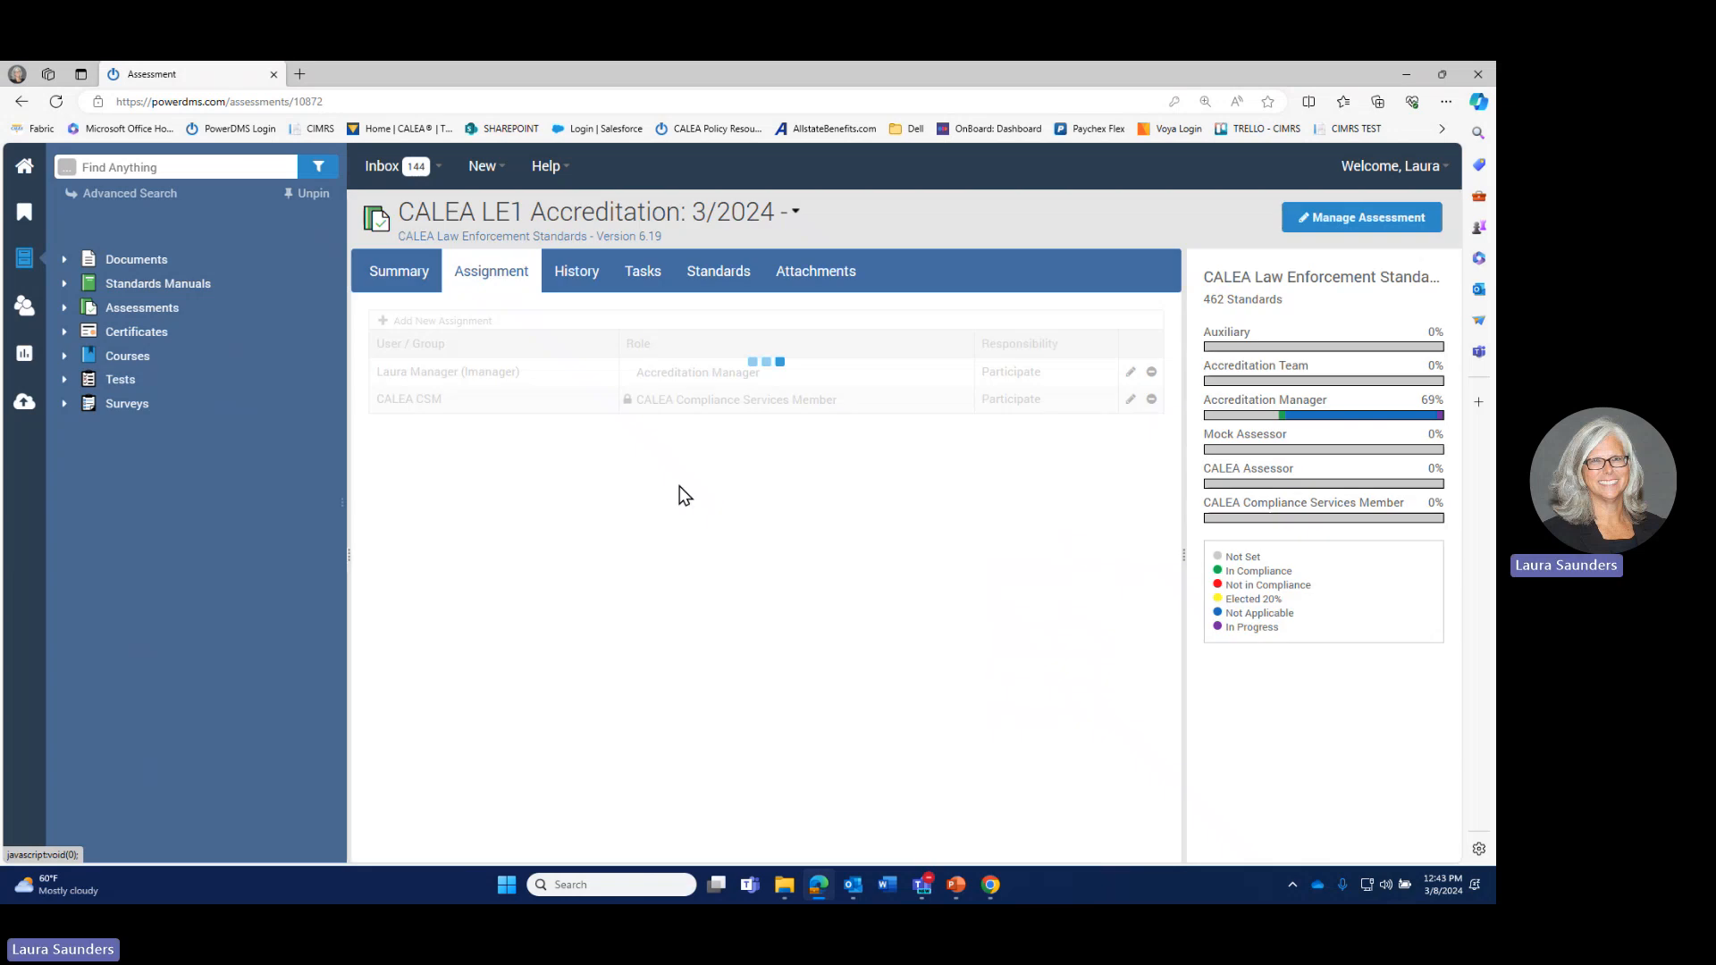
Step: Assign the individual CALEA user as CALEA Compliance Services Member with Participate responsibility
{"action": "left_click", "coordinate": [474, 369]}
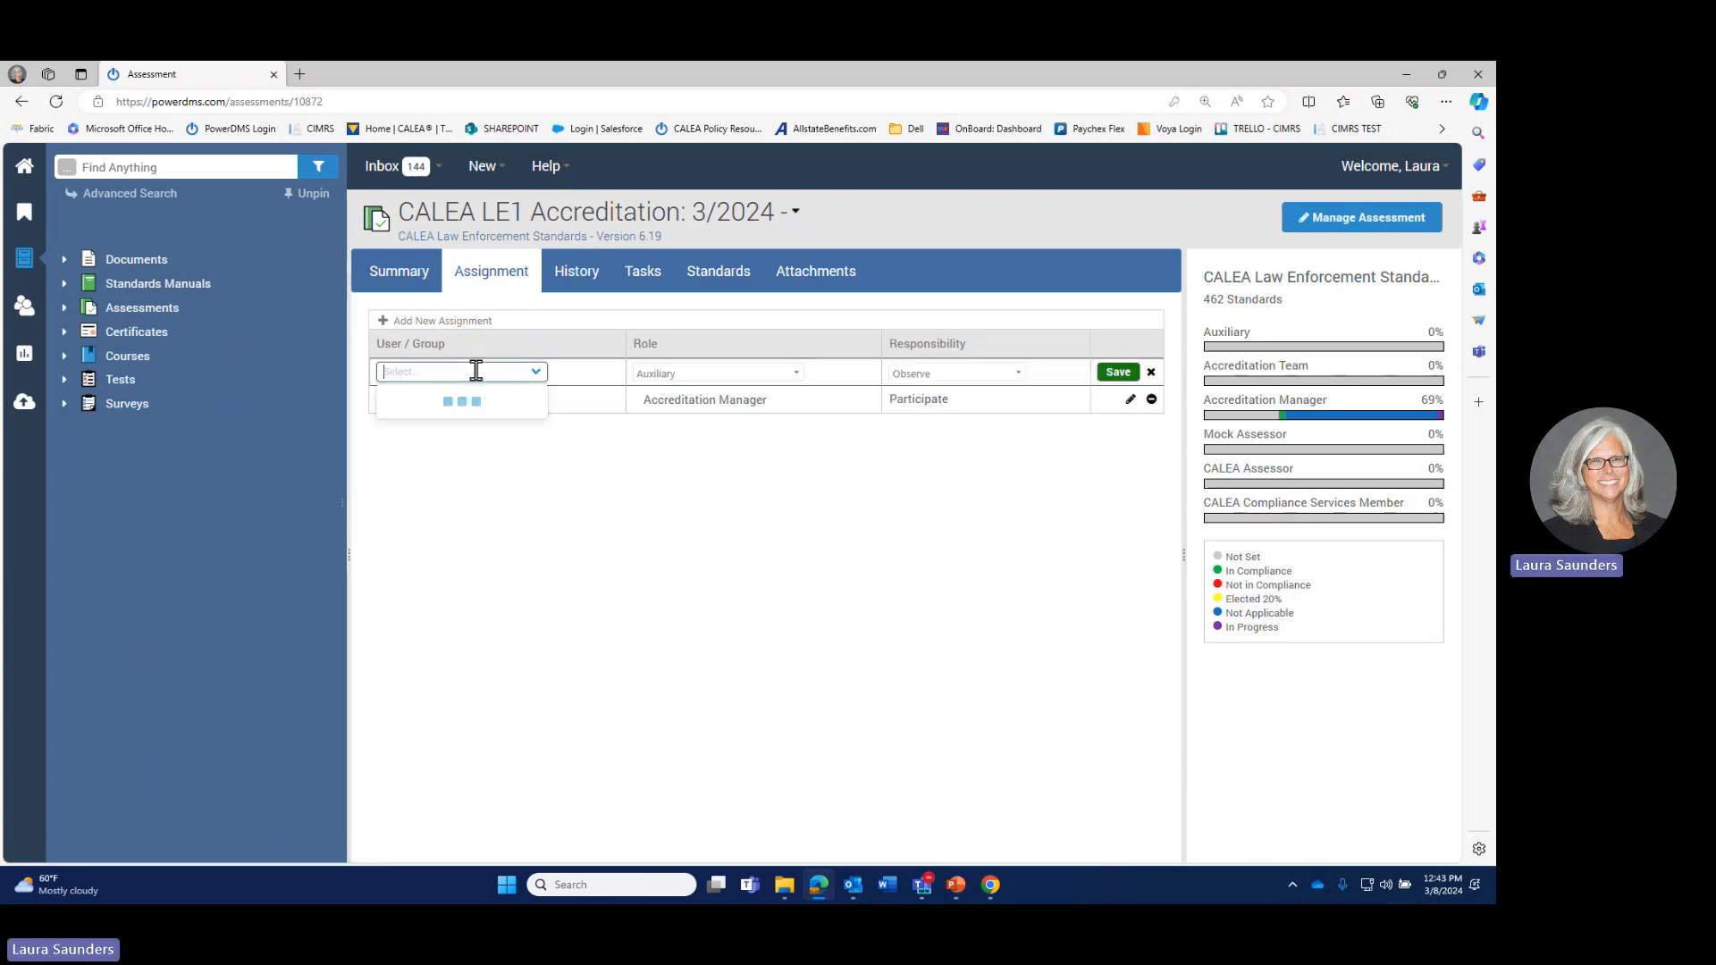
{"action": "type", "text": "susie"}
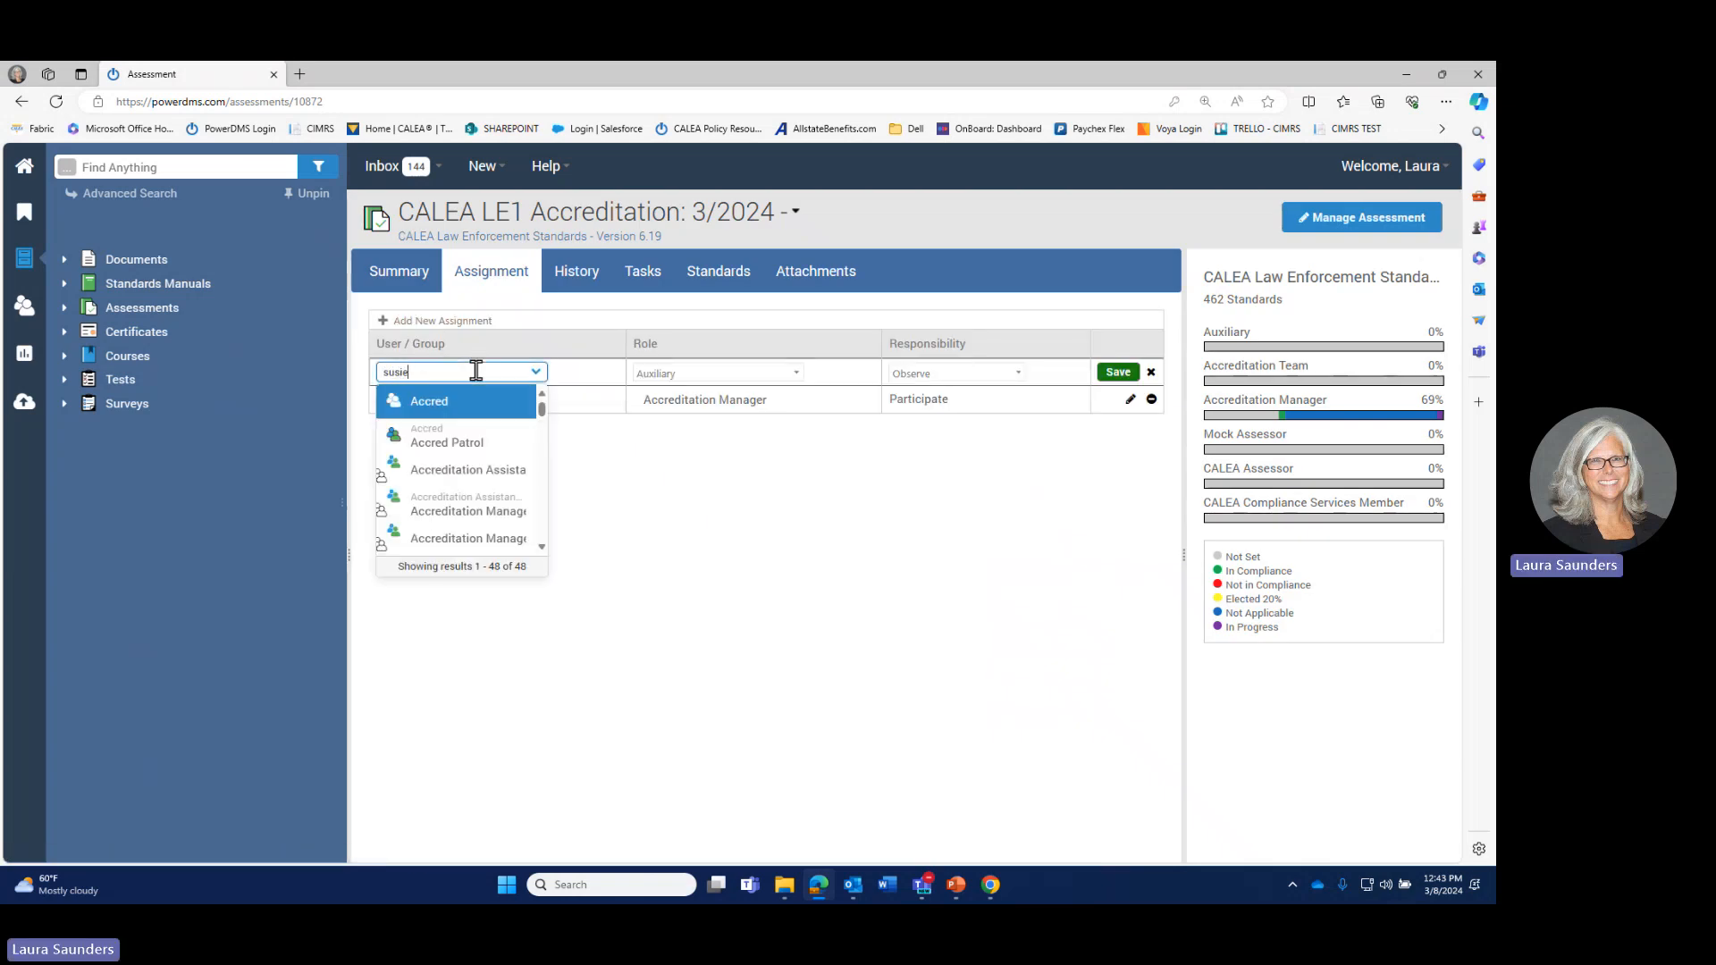
{"action": "left_click", "coordinate": [478, 403]}
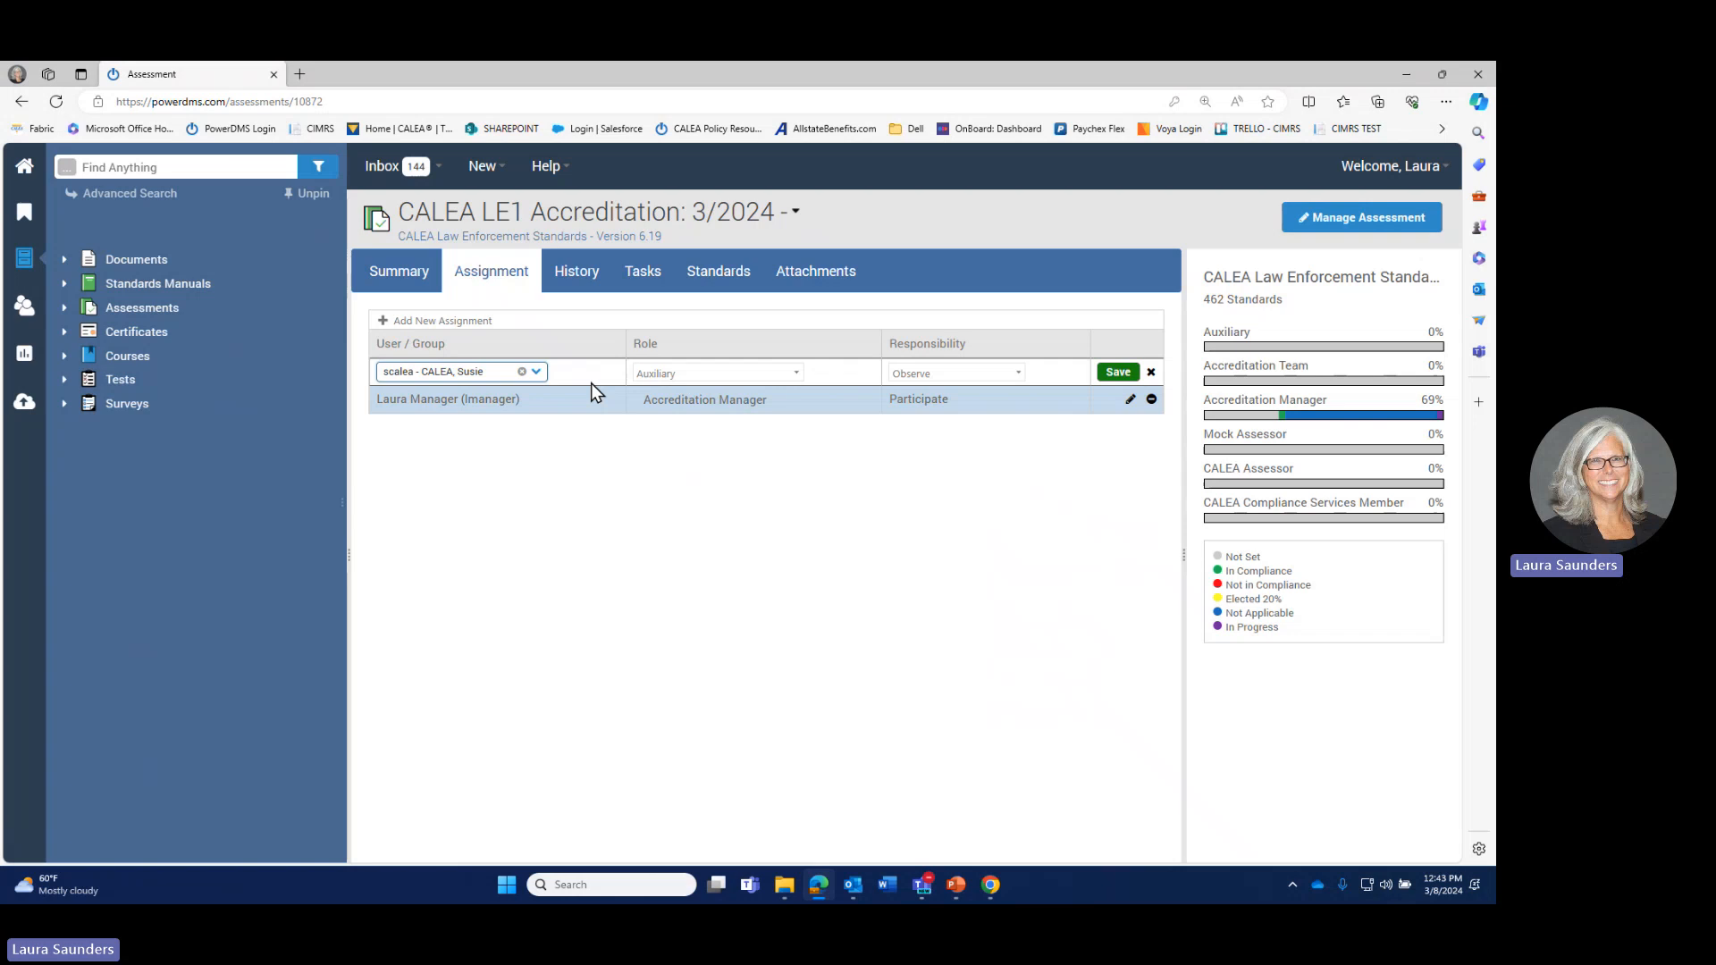
{"action": "left_click", "coordinate": [710, 374]}
{"action": "left_click", "coordinate": [715, 480]}
{"action": "left_click", "coordinate": [908, 372]}
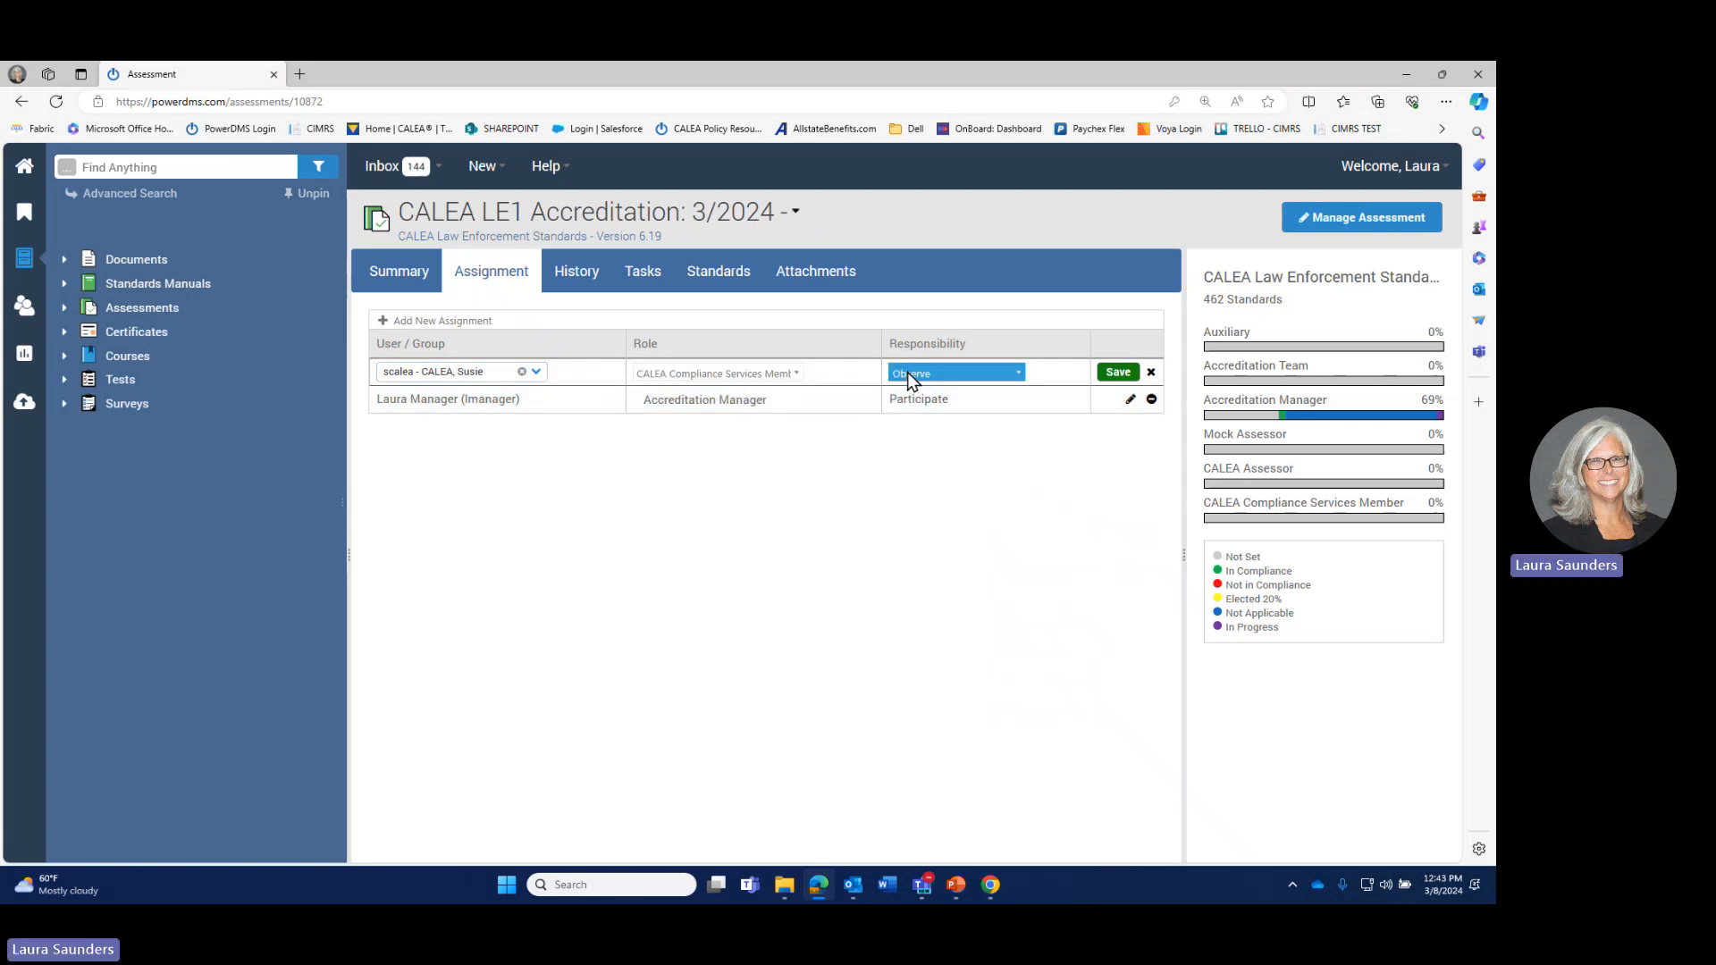
{"action": "left_click", "coordinate": [920, 410]}
{"action": "left_click", "coordinate": [1116, 371]}
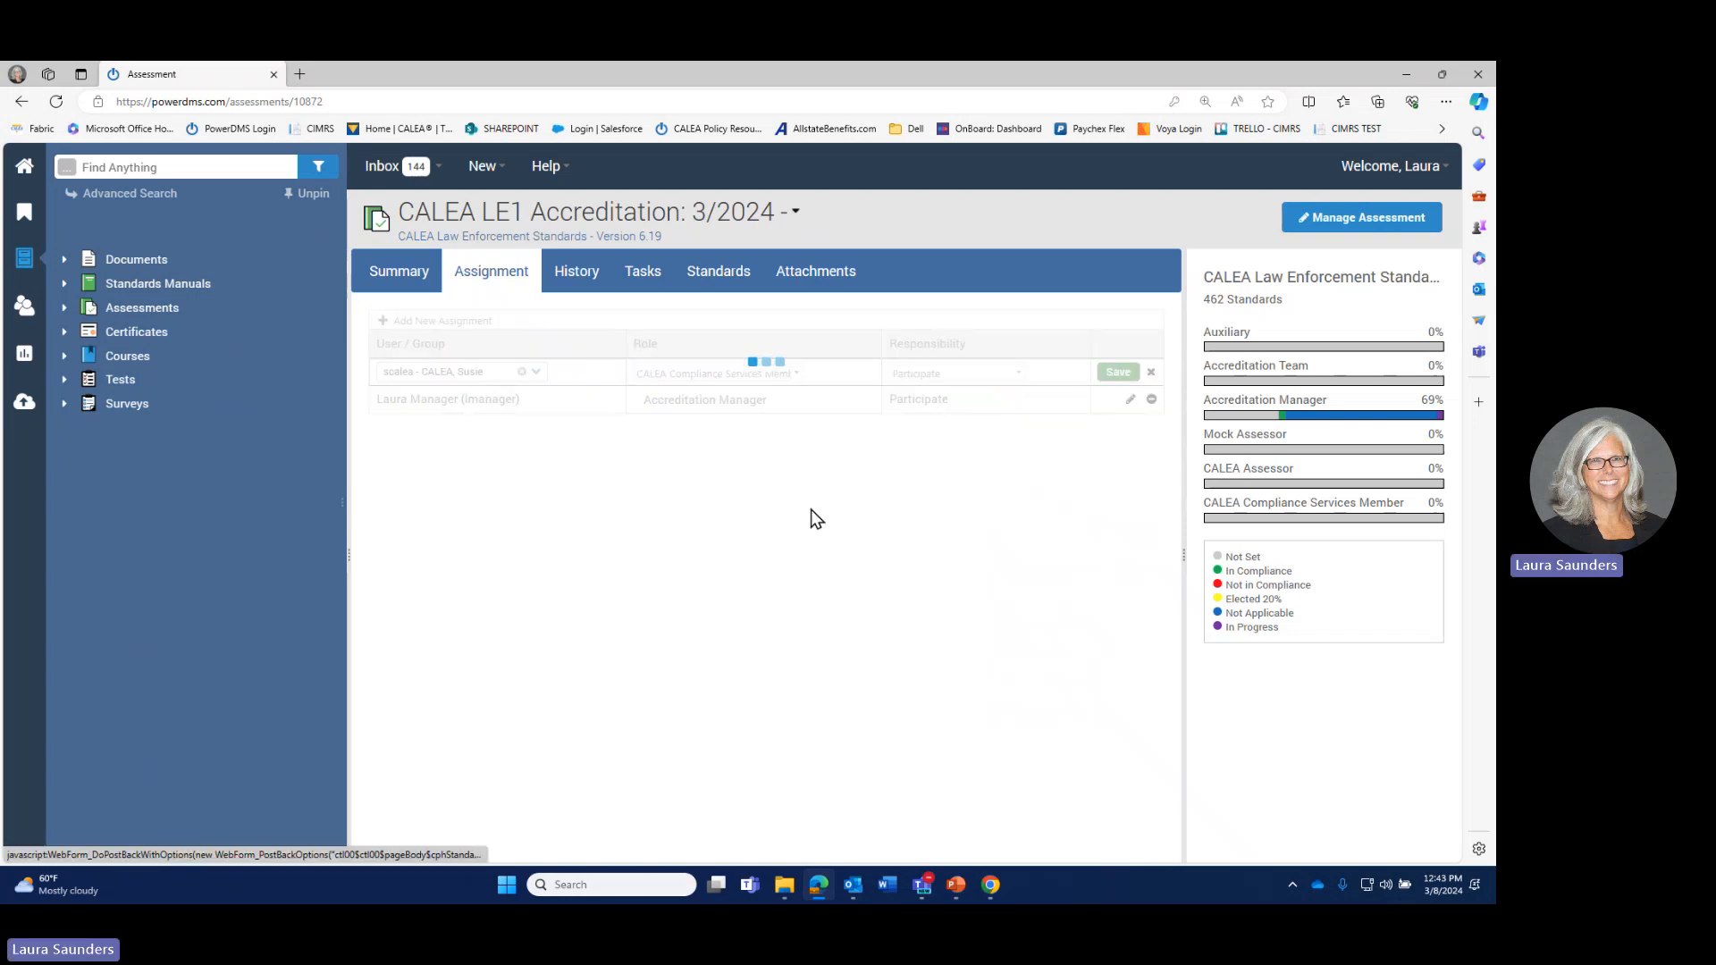
Step: Add a second individual assignment for the CALEA user as Accreditation Manager, keeping Observe responsibility
{"action": "left_click", "coordinate": [436, 320]}
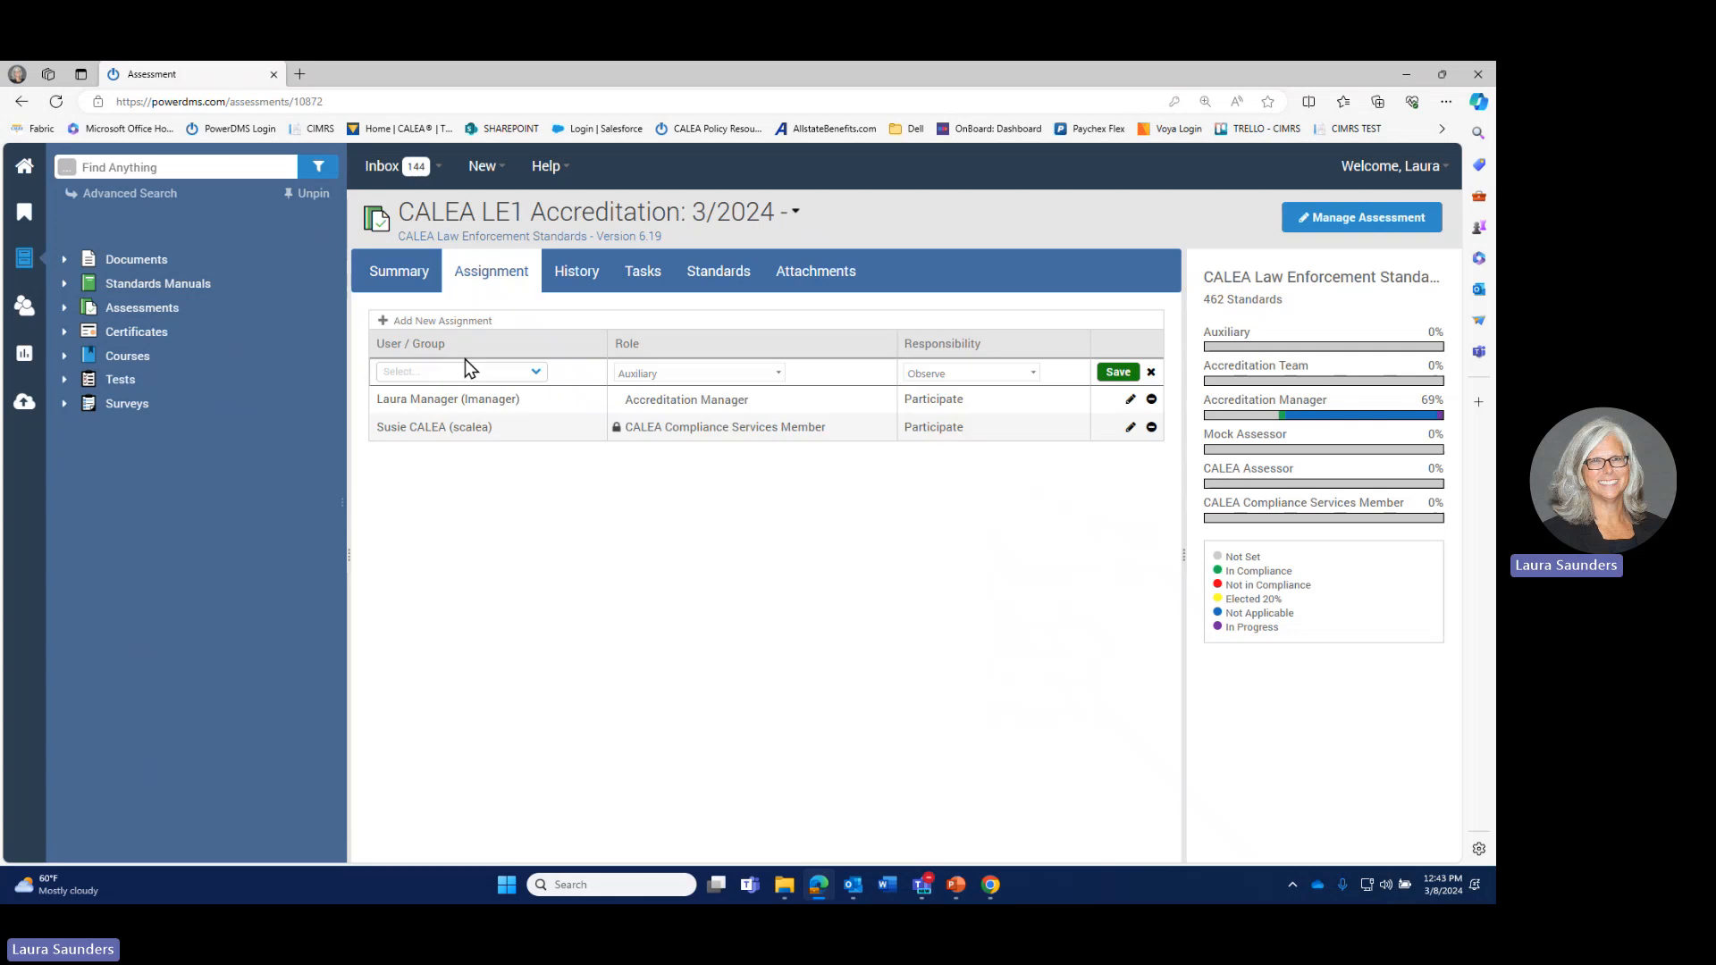
{"action": "left_click", "coordinate": [464, 363]}
{"action": "type", "text": "susie"}
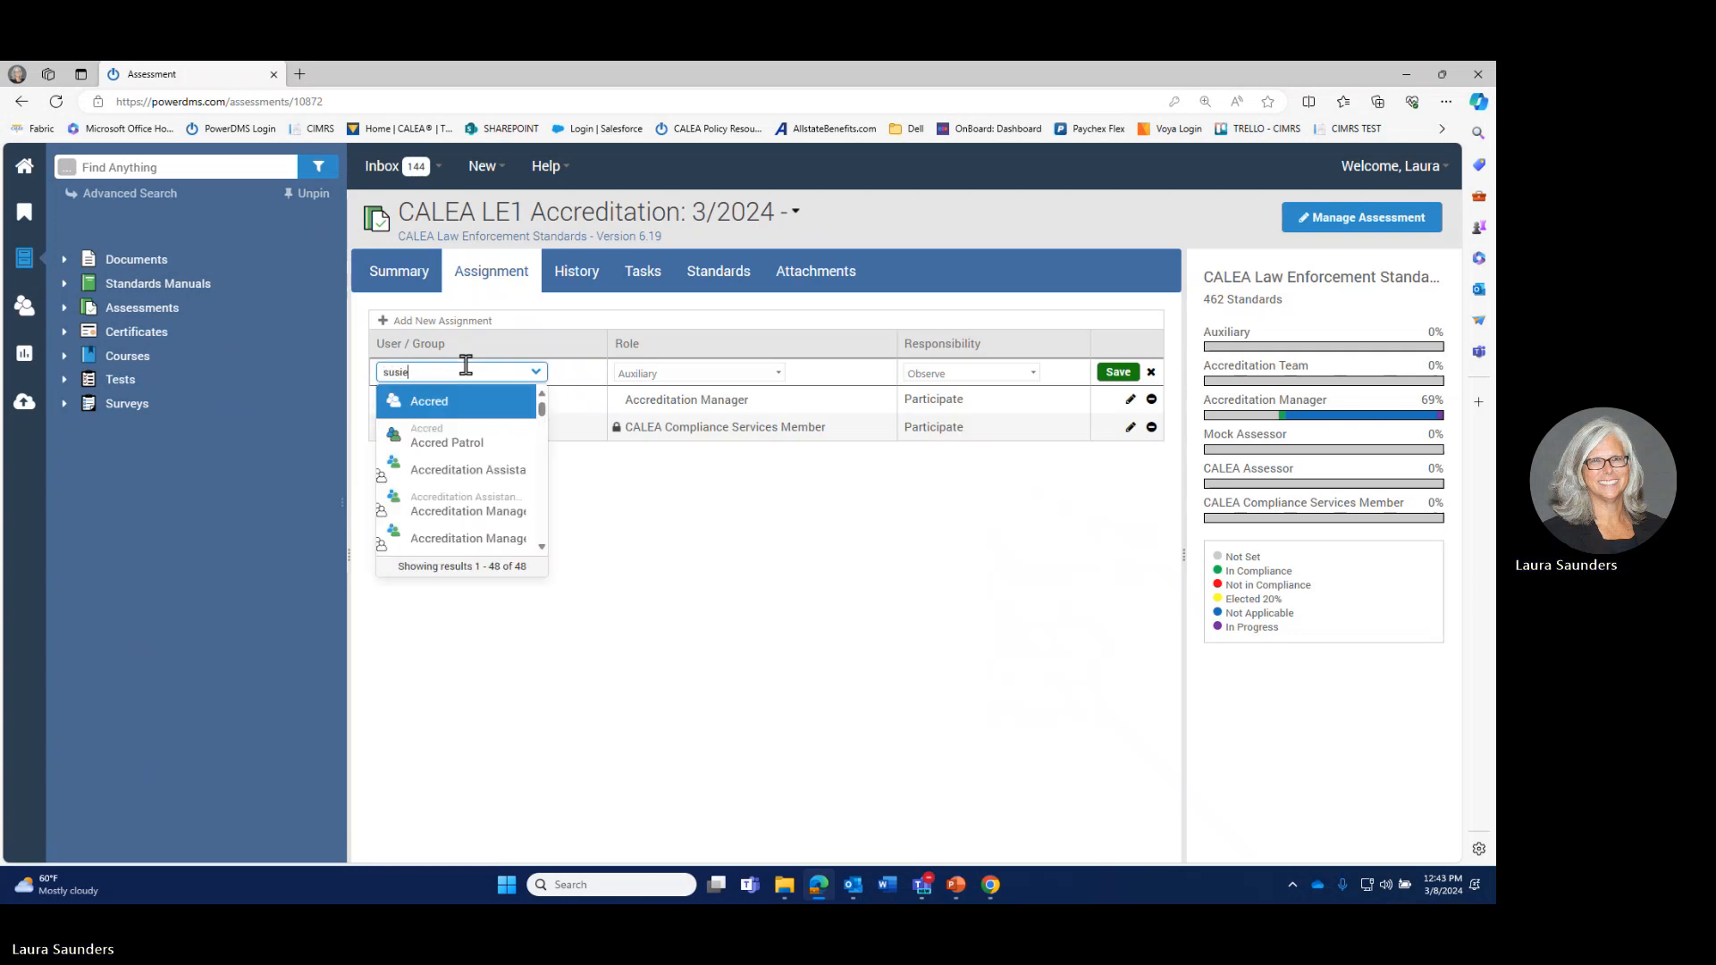
{"action": "left_click", "coordinate": [429, 399]}
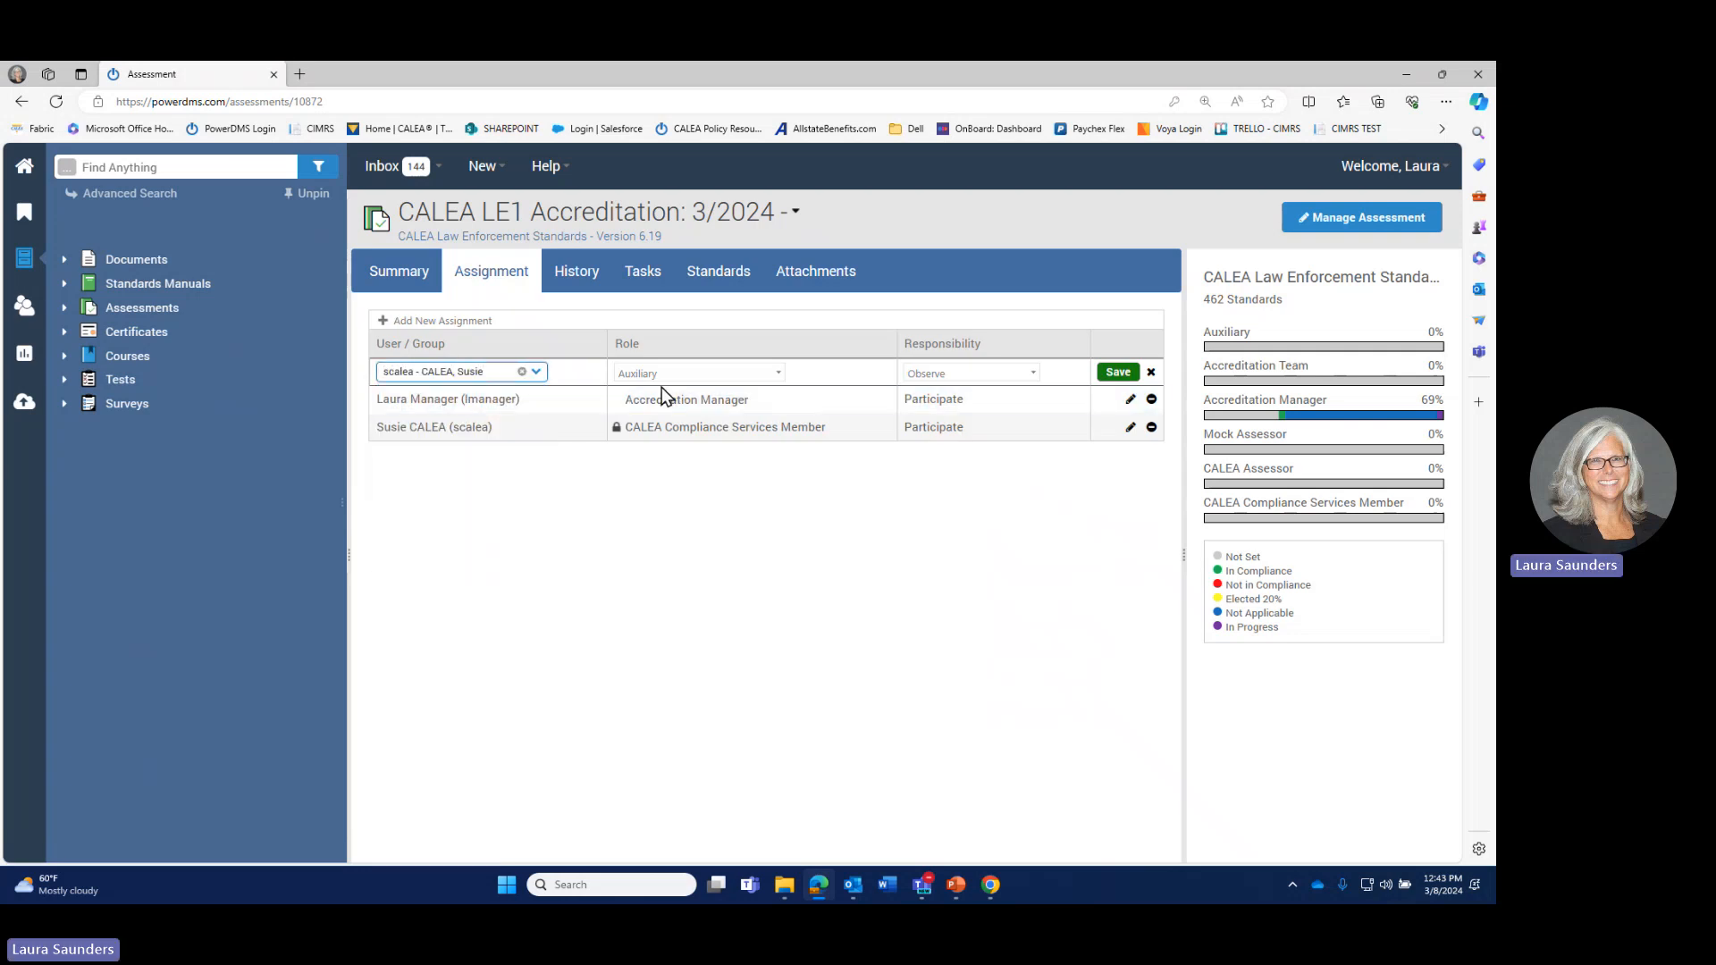
{"action": "left_click", "coordinate": [679, 383]}
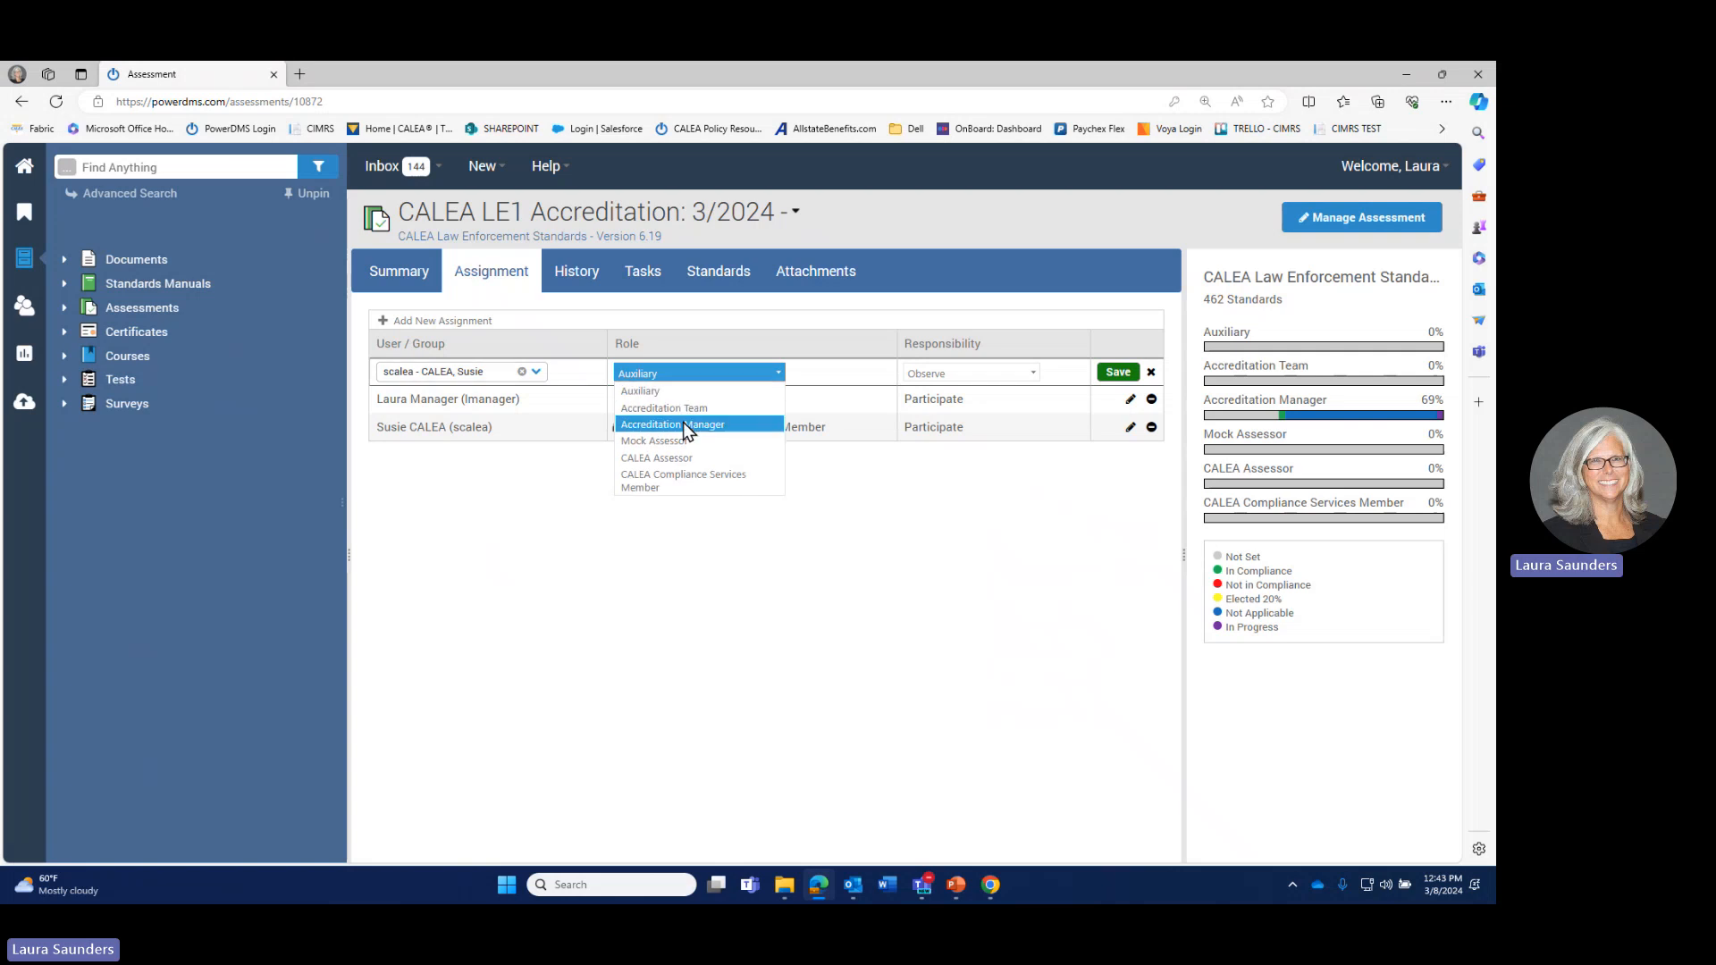
{"action": "left_click", "coordinate": [683, 422]}
{"action": "left_click", "coordinate": [1118, 372]}
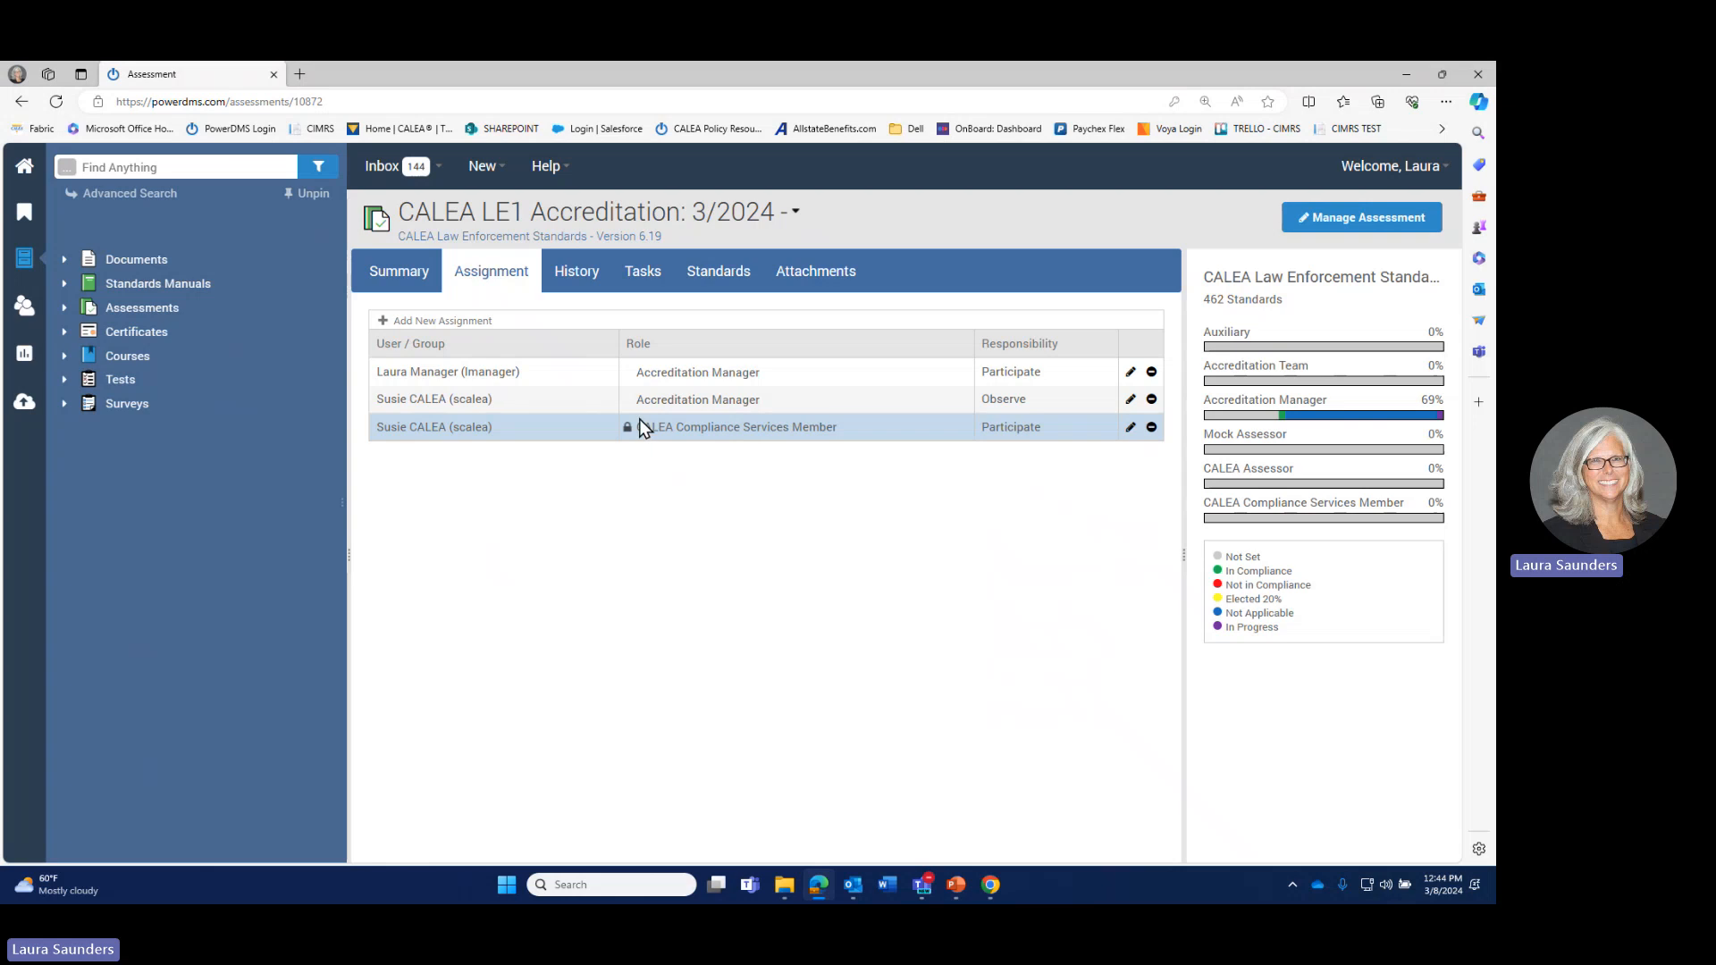
{"action": "left_click", "coordinate": [543, 168]}
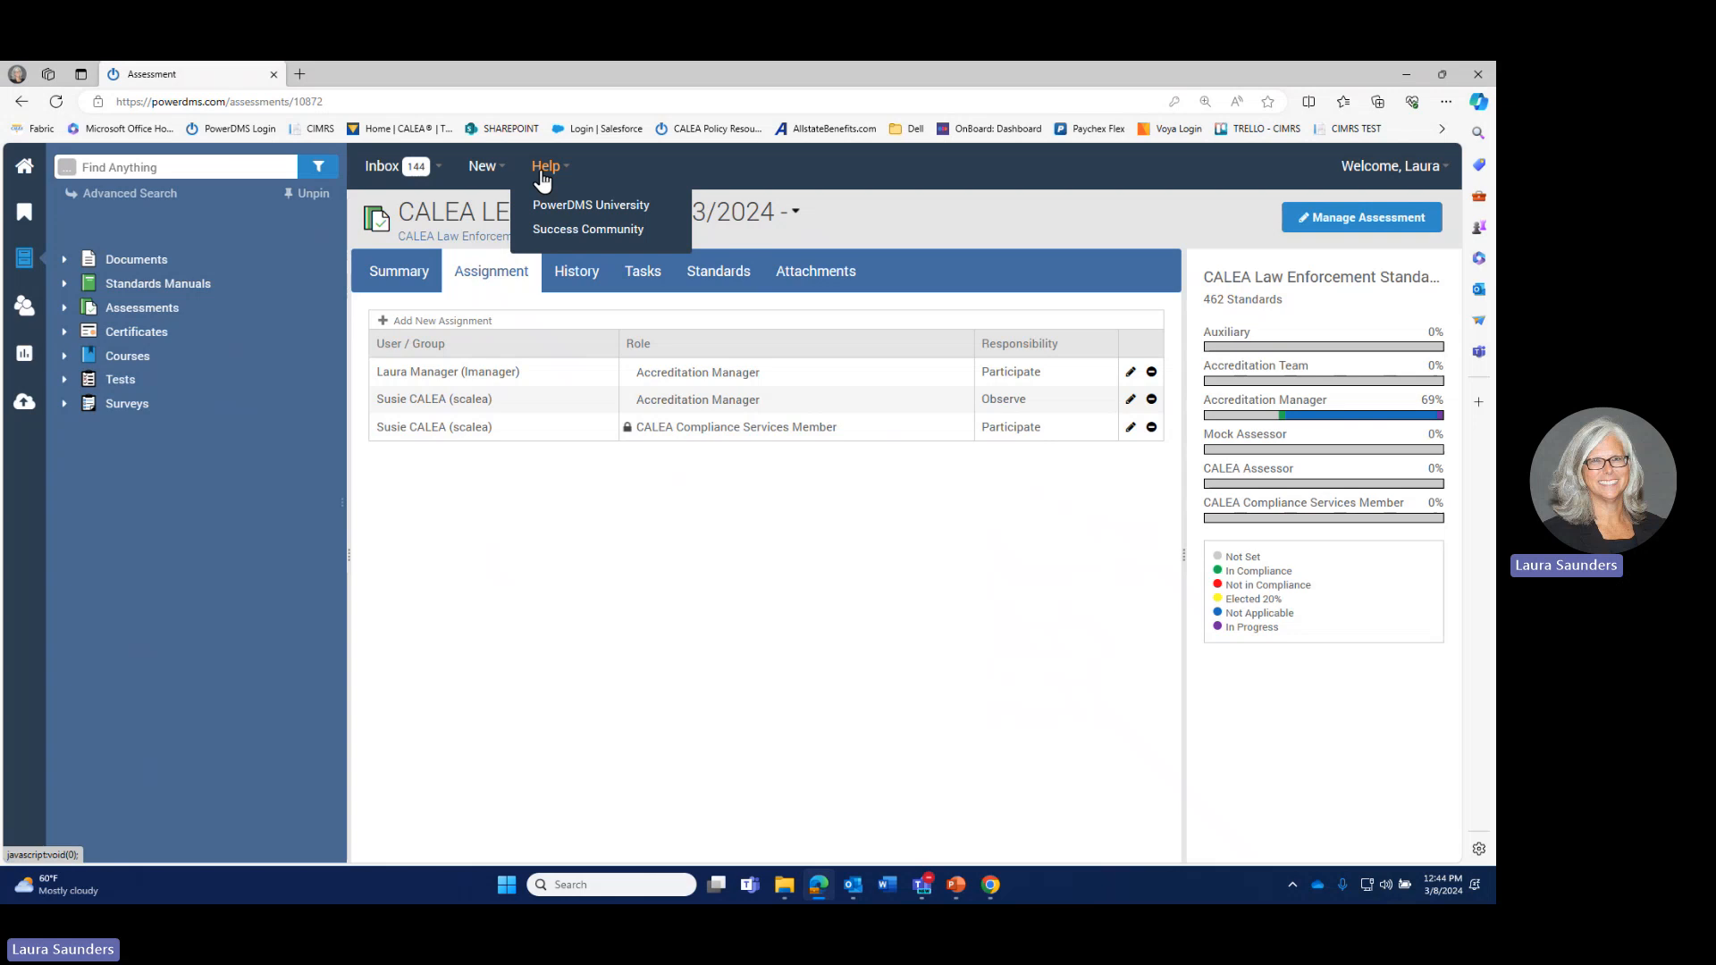
{"action": "mouse_move", "coordinate": [922, 884]}
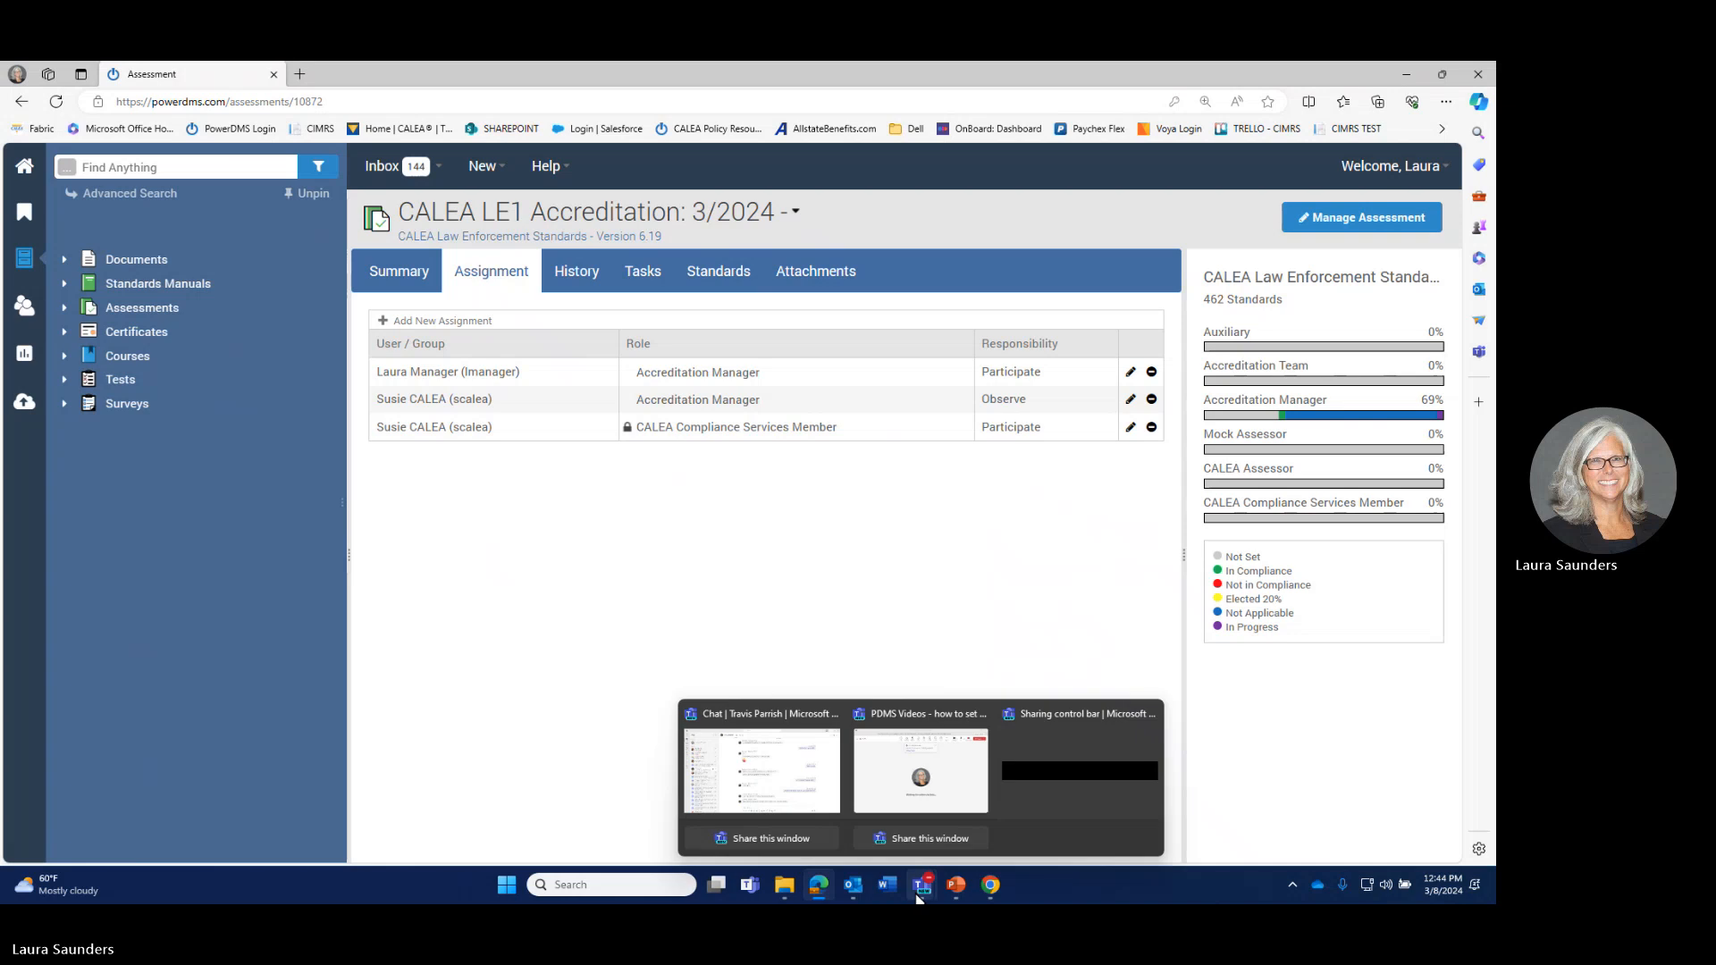